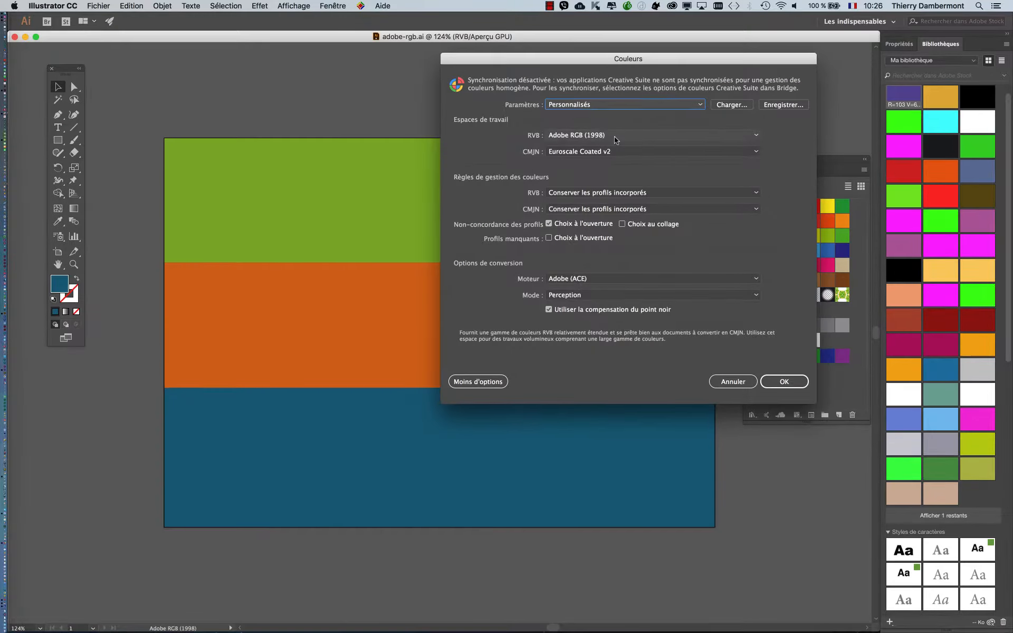
Step: Accept the colour settings with Adobe RGB (1998) as the RGB working space and shorten the document window
left_click(783, 383)
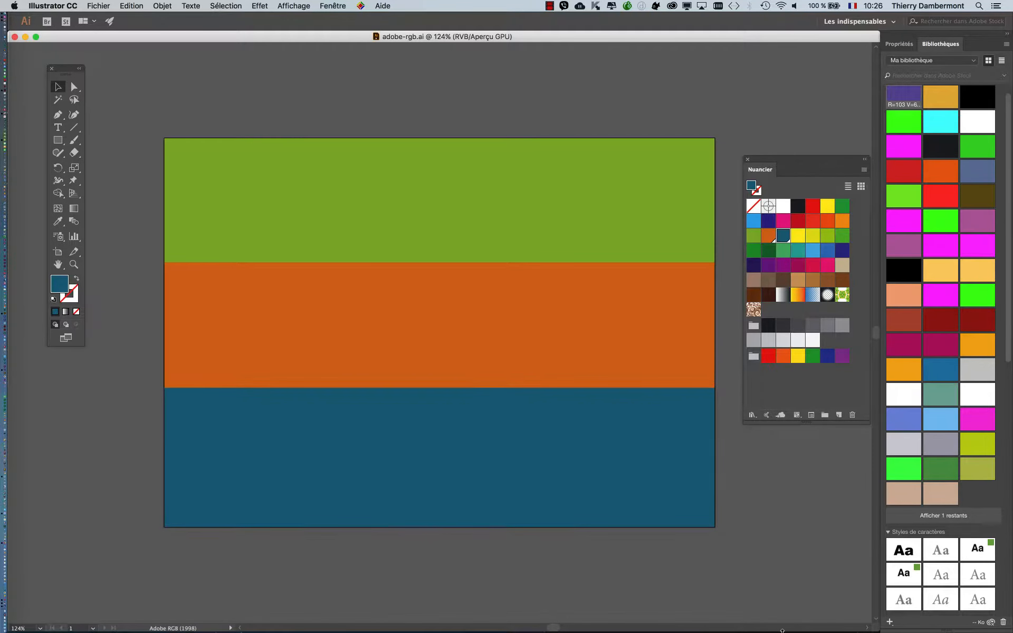
left_click_drag(871, 617, 868, 559)
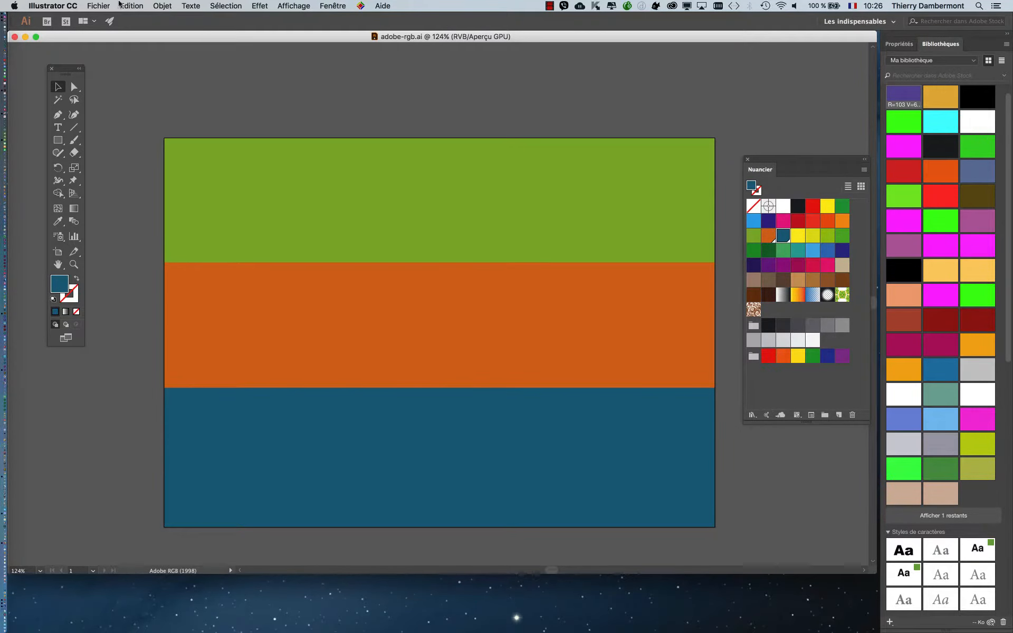
Step: Save the document as adobe-rgb.ai in Adobe Illustrator format, replacing the existing file in the TESTS AFTER EFFECTS ET MEDIA ENCODER folder
left_click(123, 6)
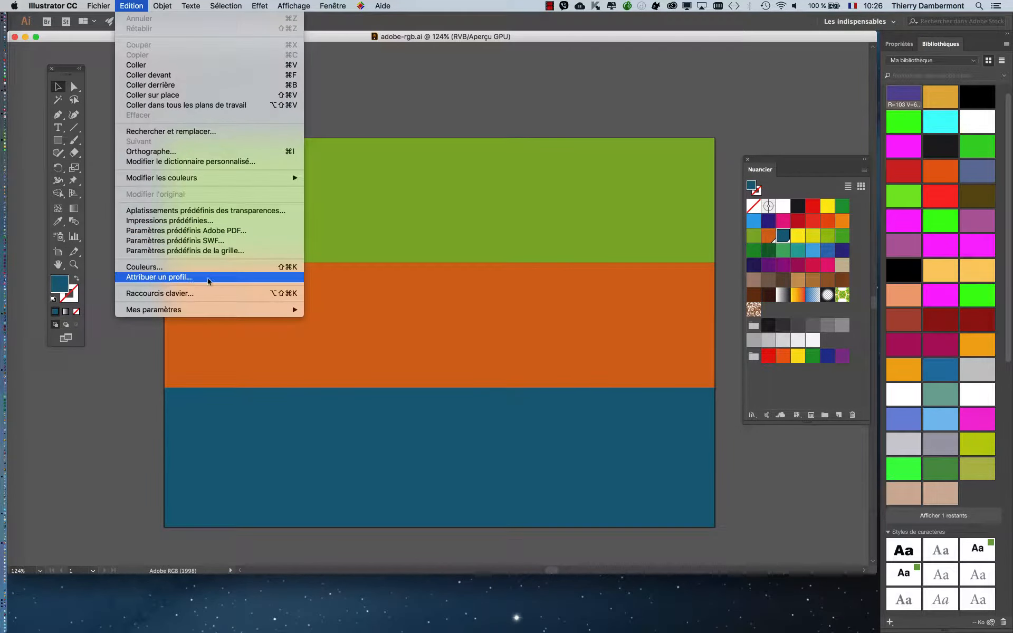
mouse_move(96, 6)
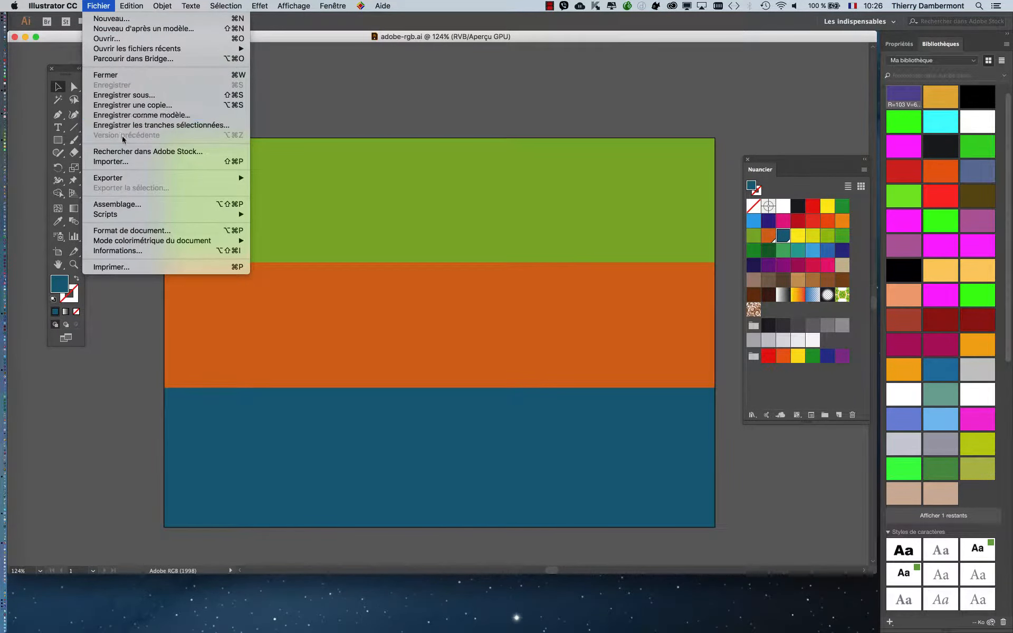
left_click(121, 96)
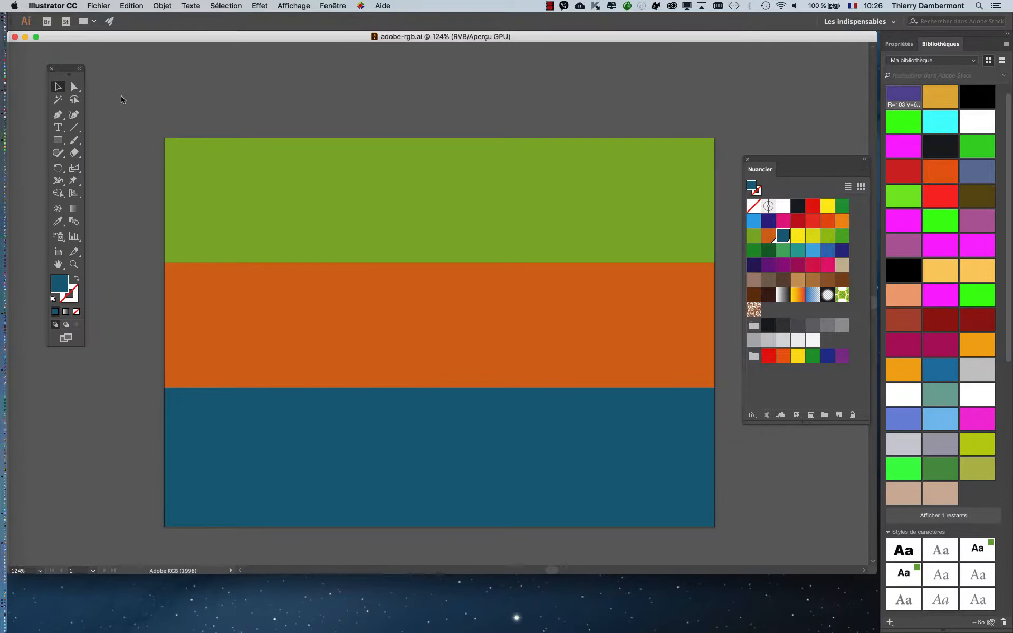
key("Return")
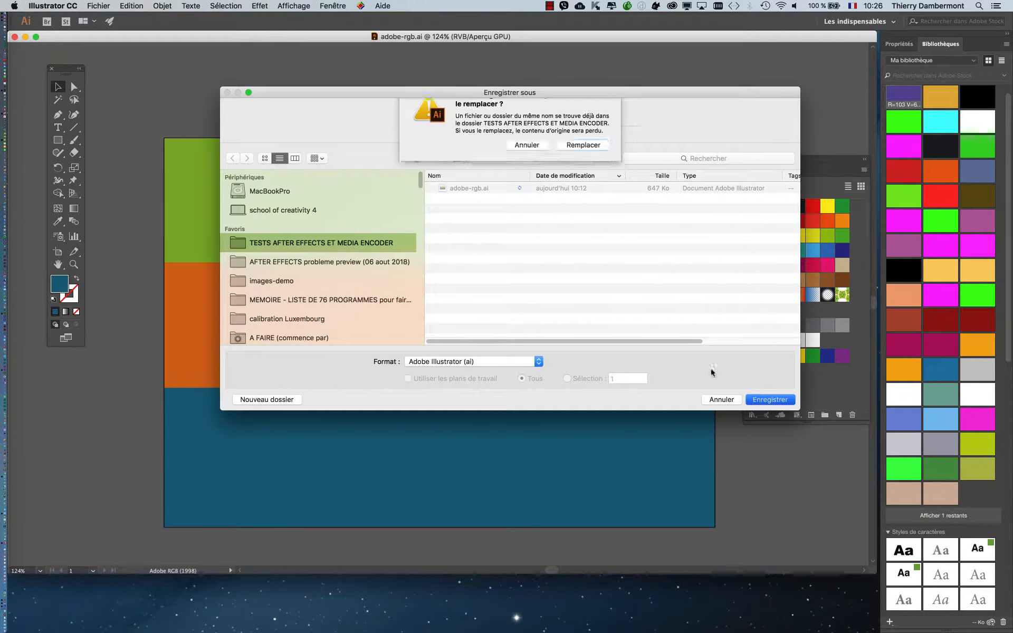
left_click(583, 161)
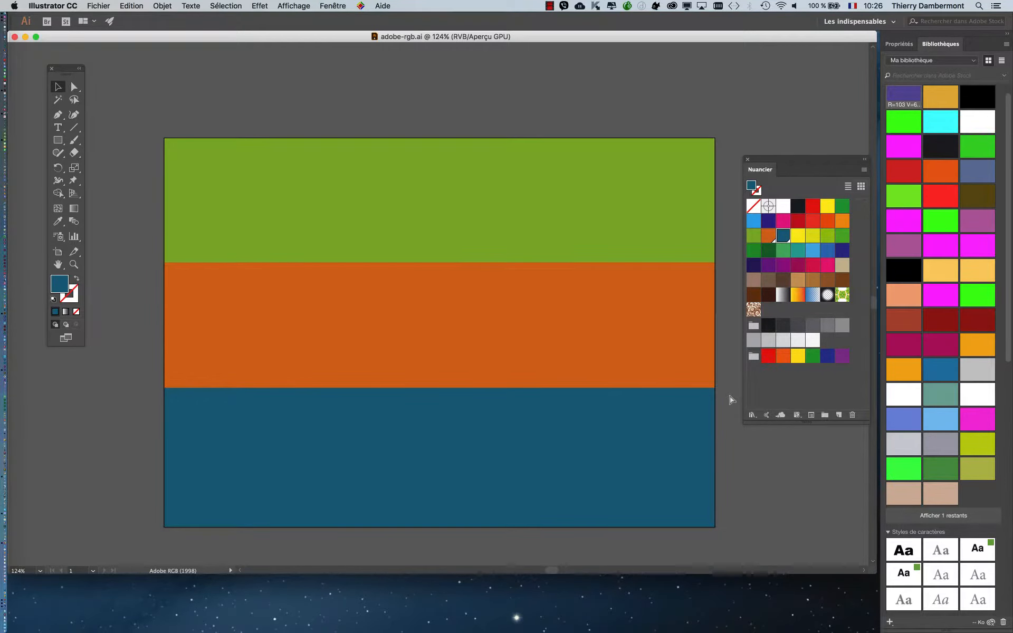
left_click(488, 172)
left_click(531, 270)
Step: Switch to After Effects, hide the other applications and import adobe-rgb.ai as footage (Métrage)
key("super+Tab")
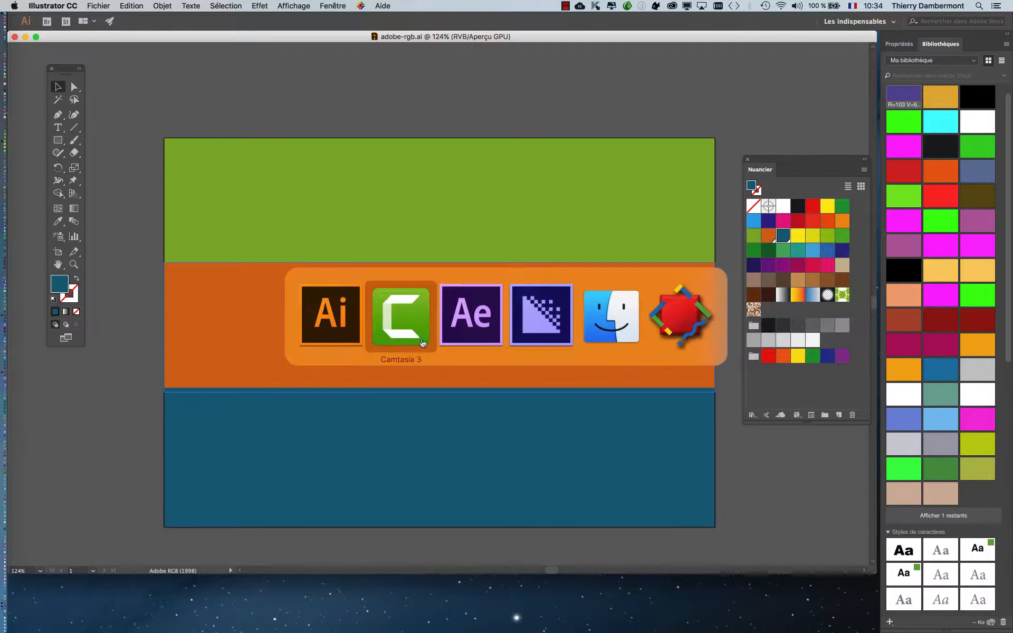
left_click(473, 338)
key("super+alt+h")
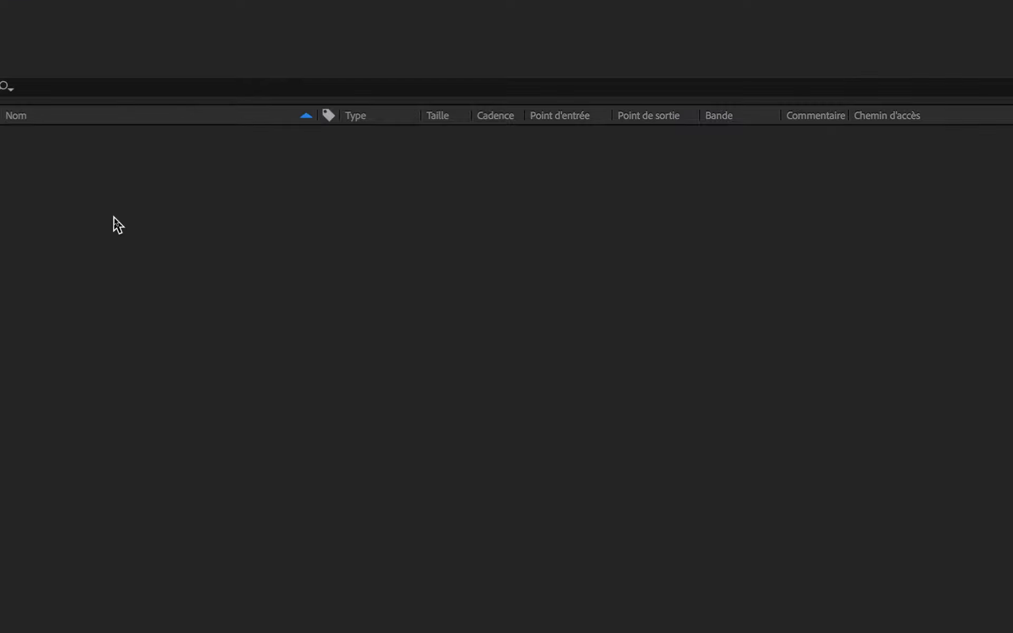
right_click(116, 222)
mouse_move(158, 300)
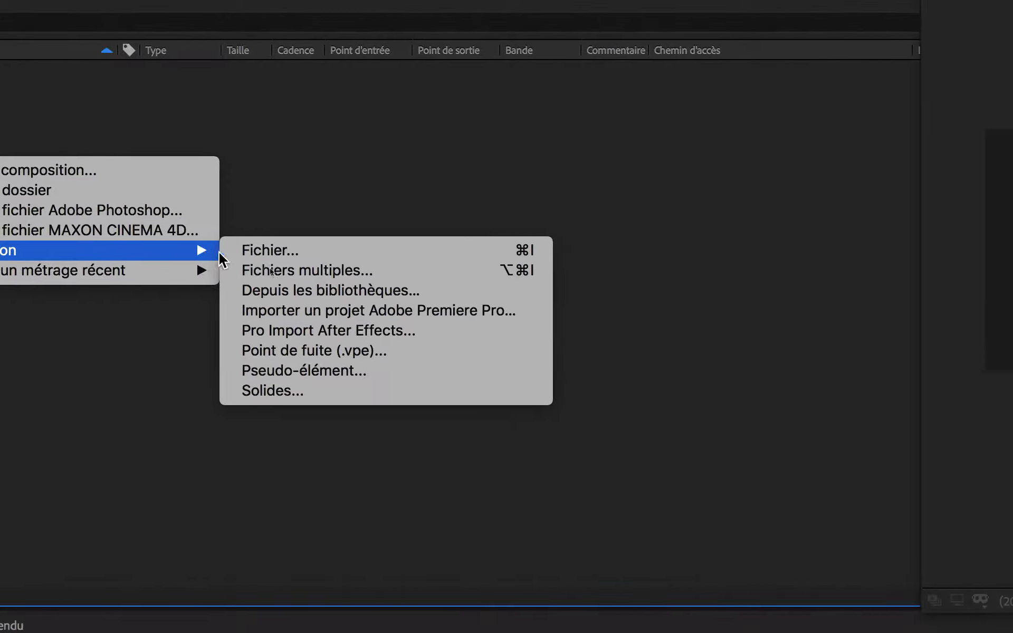
left_click(422, 306)
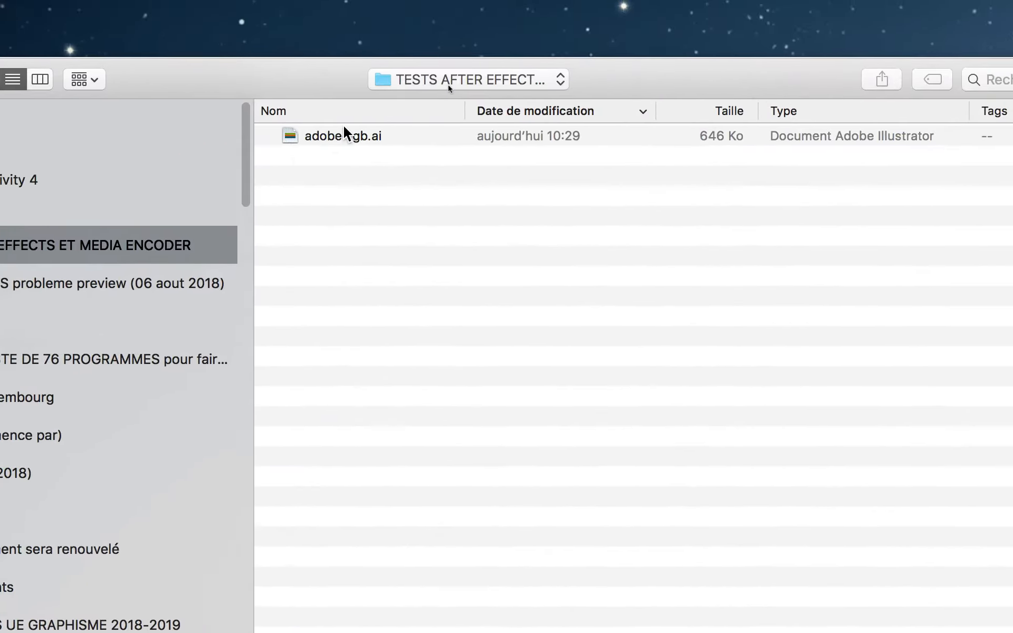
left_click(344, 122)
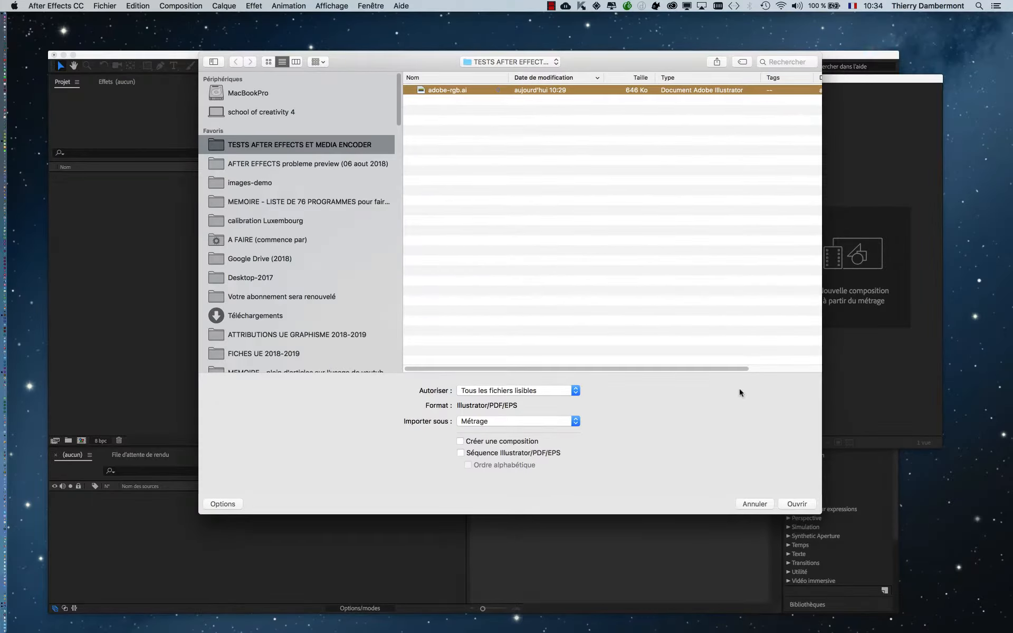
left_click(797, 504)
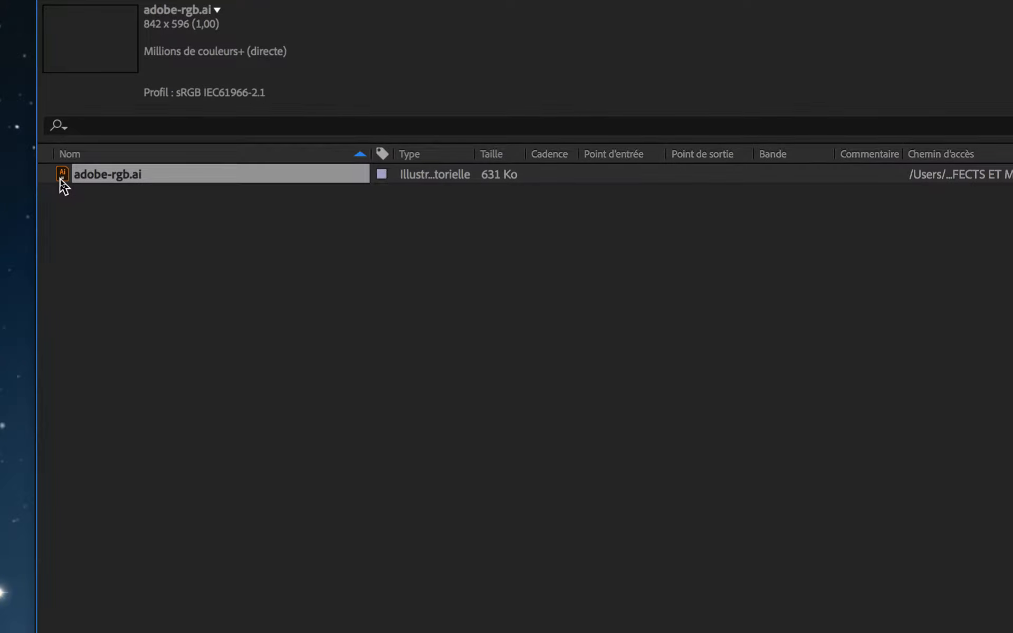
Step: Create a composition from the adobe-rgb.ai footage and rename it "tests avec AE et AME"
left_click_drag(63, 182, 350, 408)
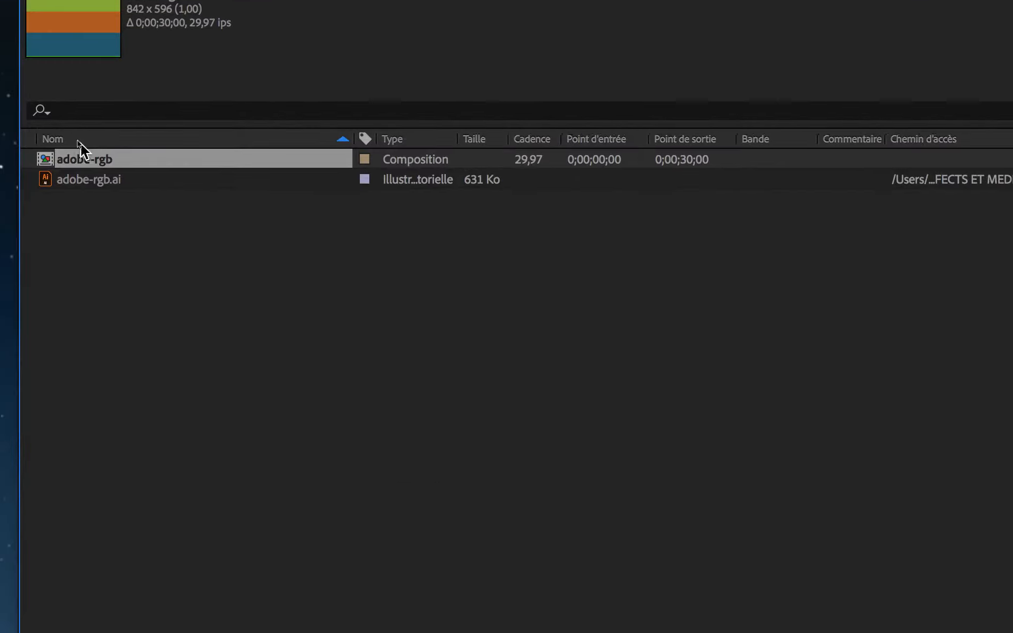
right_click(72, 157)
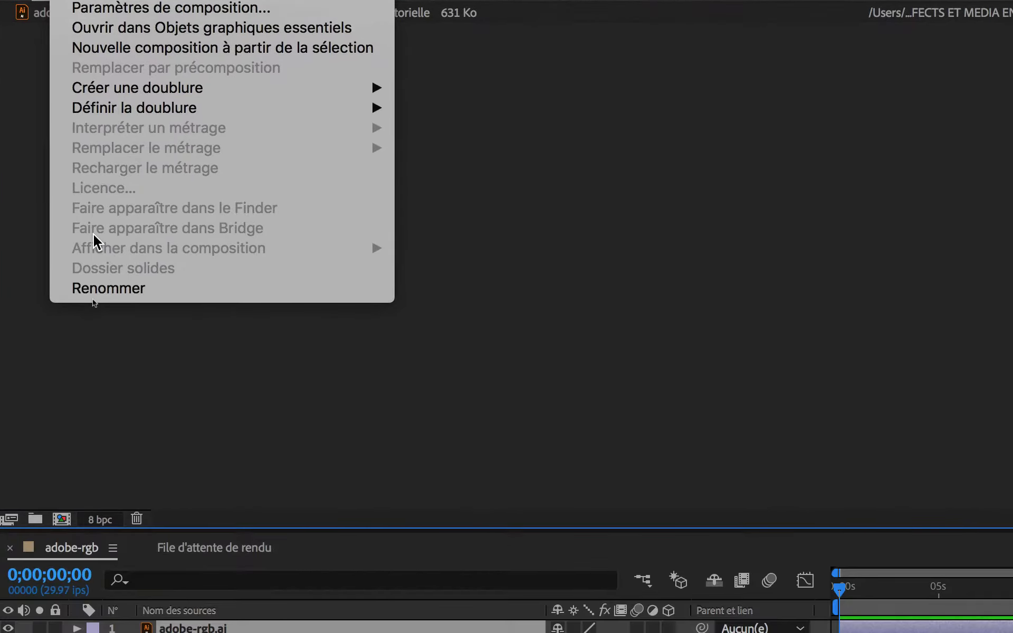
left_click(113, 252)
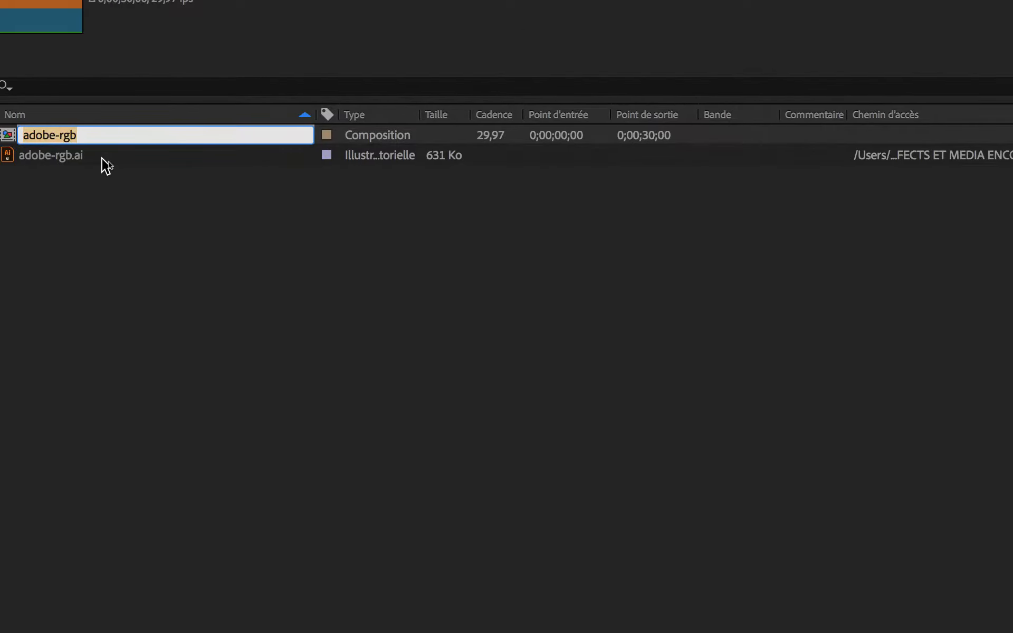
type("test")
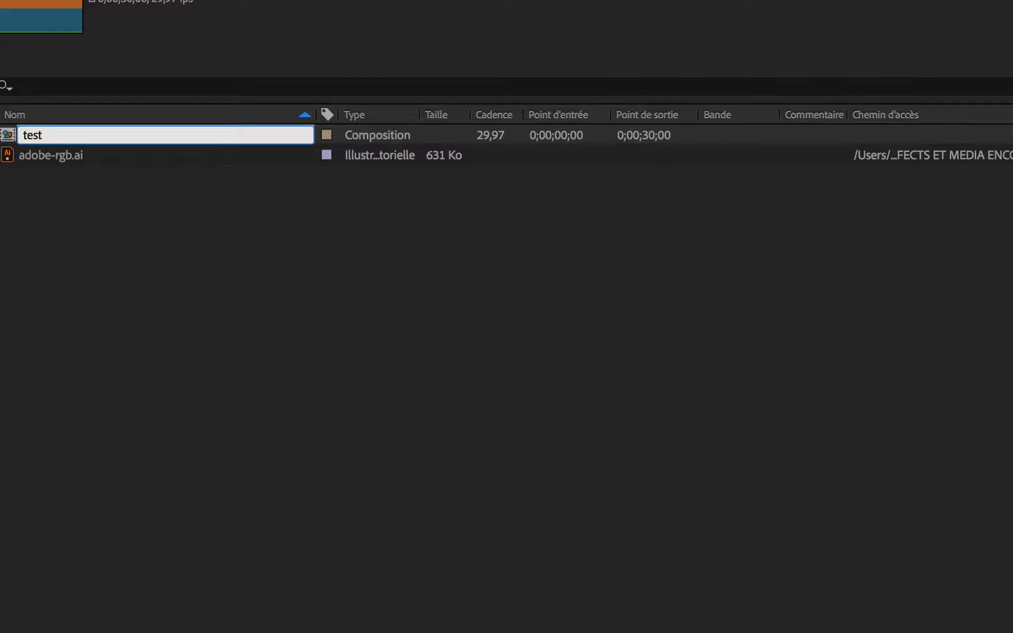
type("s avec AE et AME")
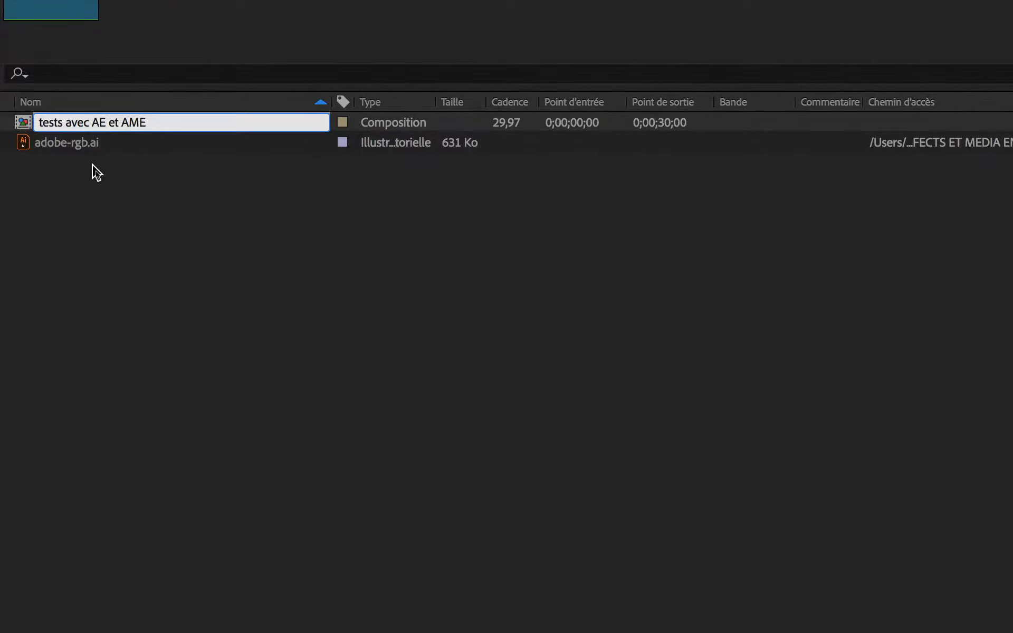
key("Return")
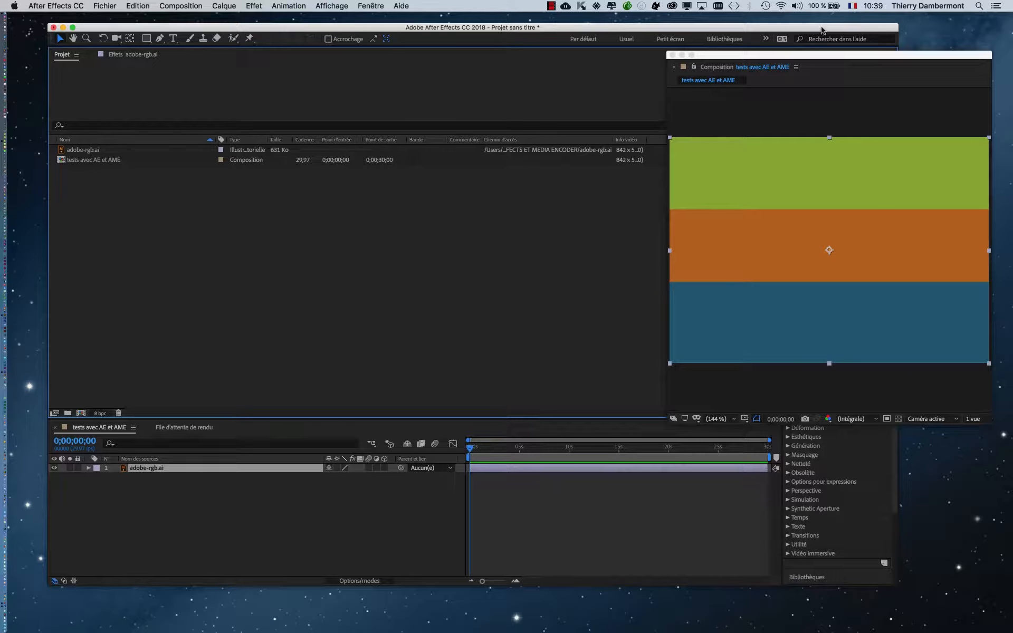
Step: Bring up the Illustrator document and place the After Effects composition window beside it to compare their colours
left_click_drag(822, 31, 767, 584)
key("super+Tab")
key("super+Tab")
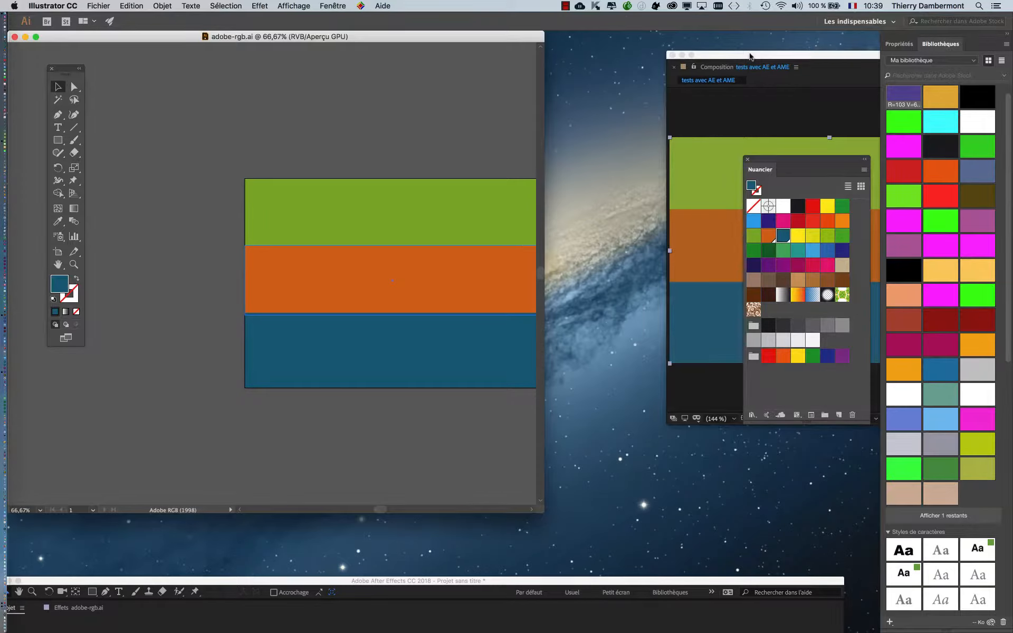
left_click_drag(750, 57, 550, 89)
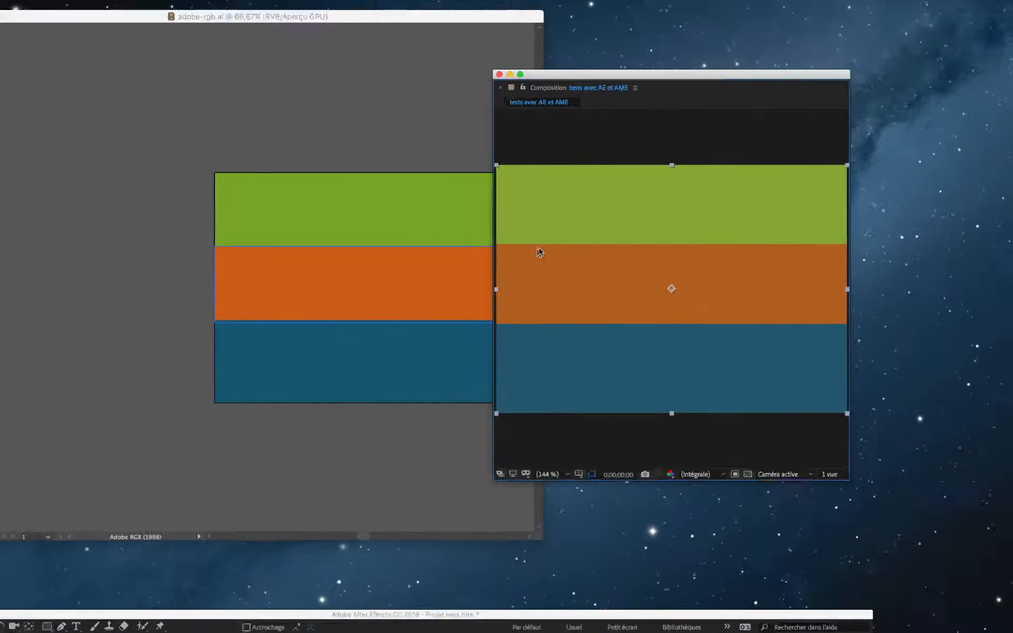
left_click_drag(592, 93, 717, 94)
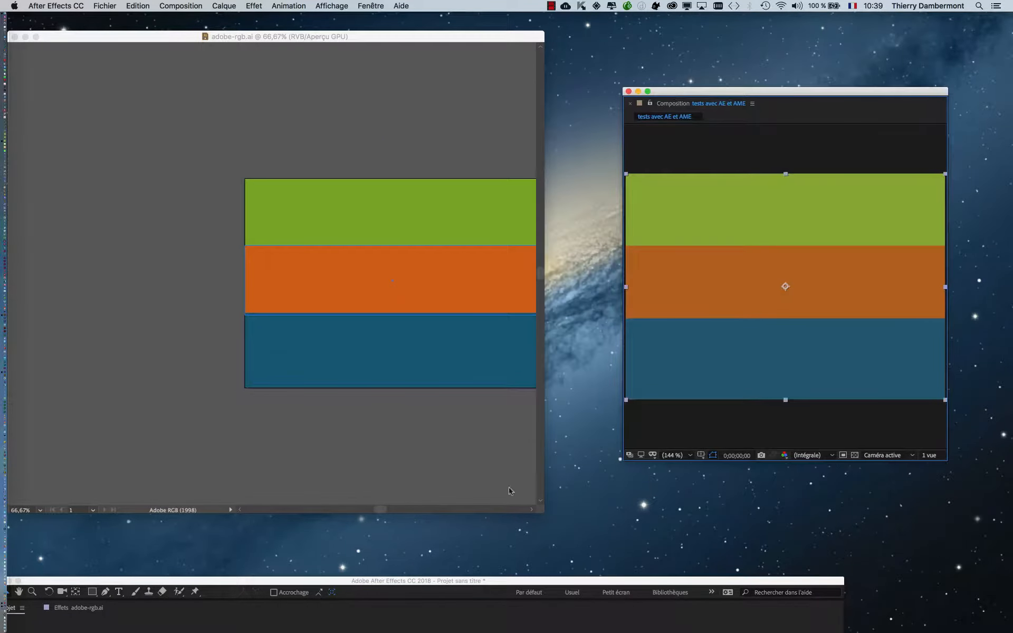
Step: Bring the main After Effects window back up and set the project's colour working space to Rec.709 Gamma 2.4
left_click_drag(603, 580, 581, 42)
left_click(128, 5)
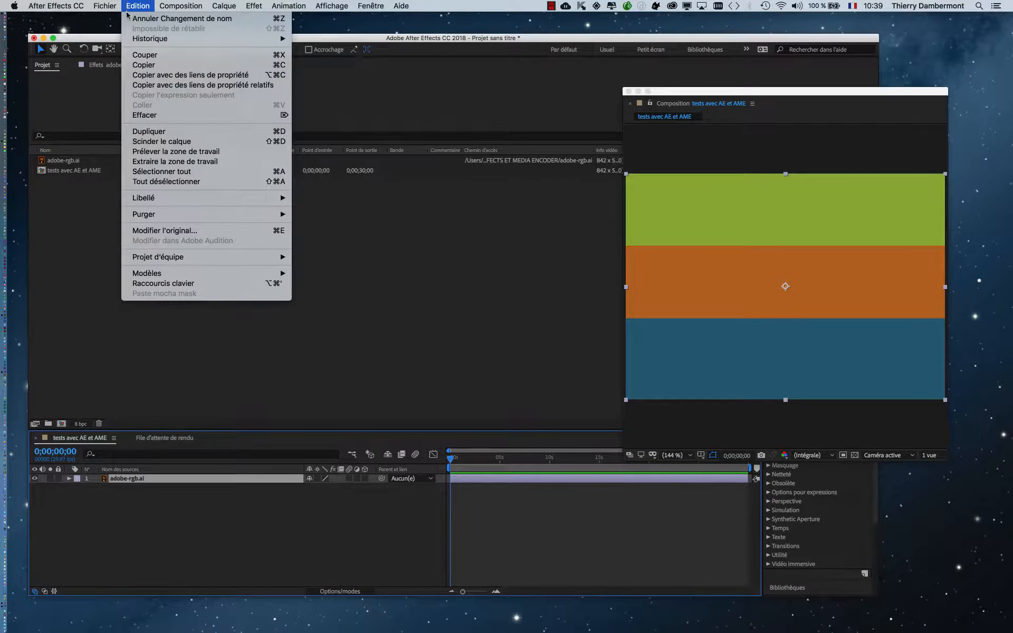
mouse_move(109, 8)
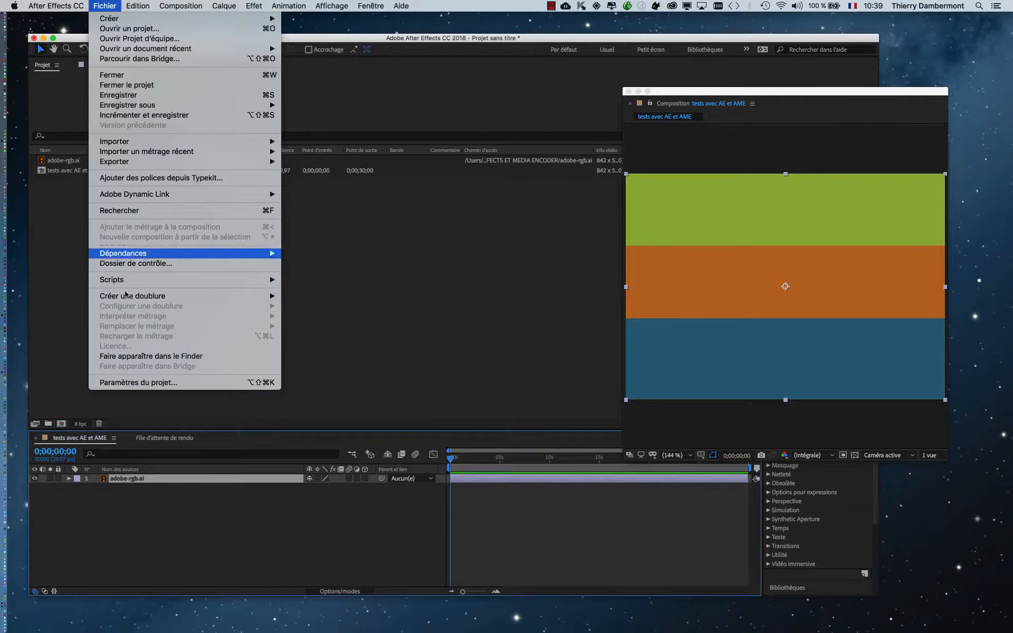
left_click(158, 383)
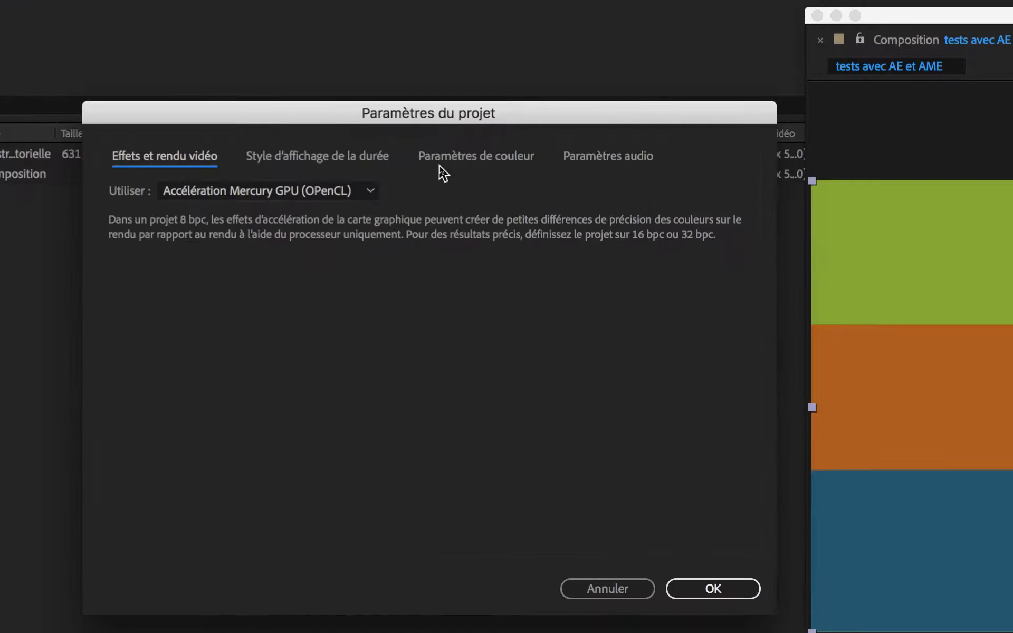
left_click(443, 163)
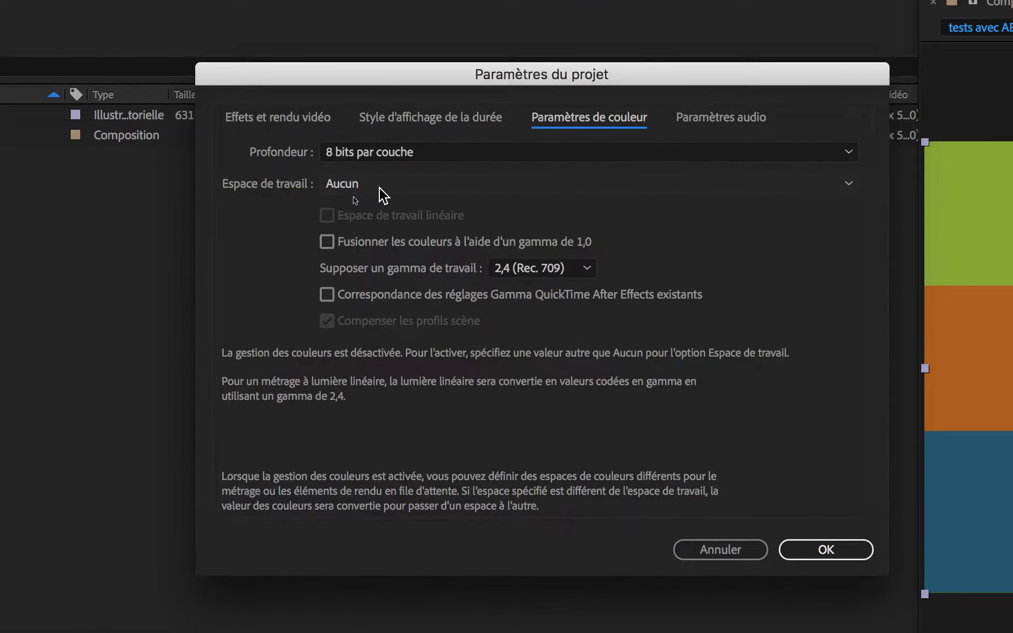
left_click_drag(320, 79, 252, 205)
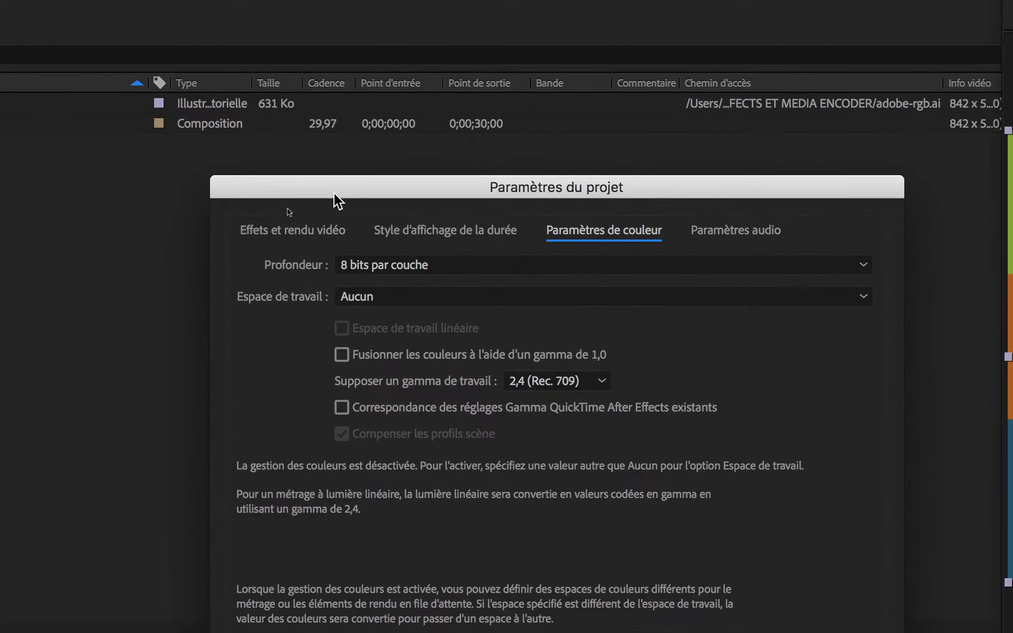
left_click(379, 296)
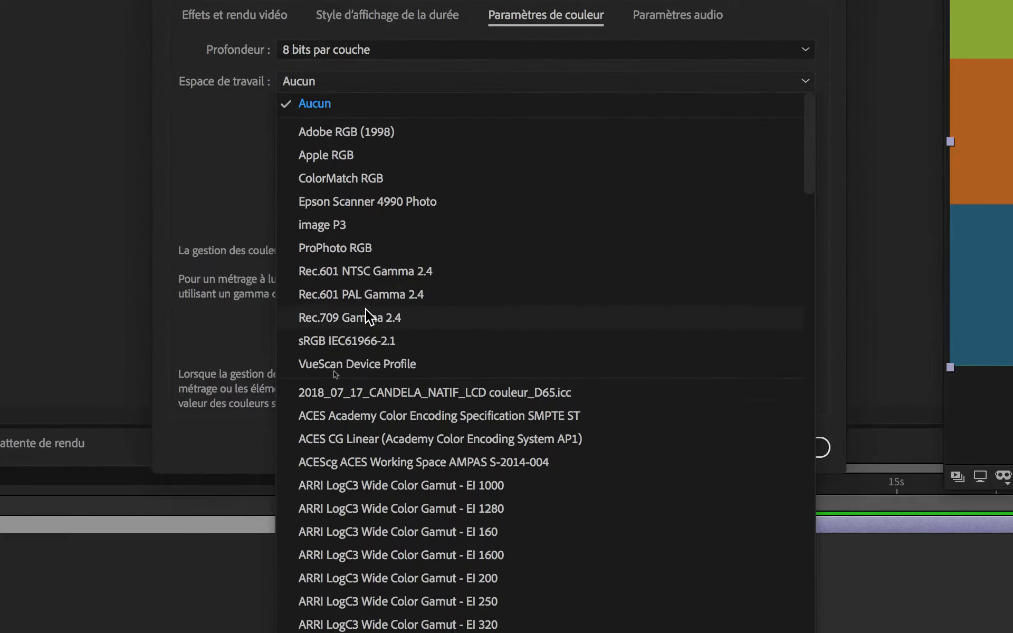
left_click(368, 314)
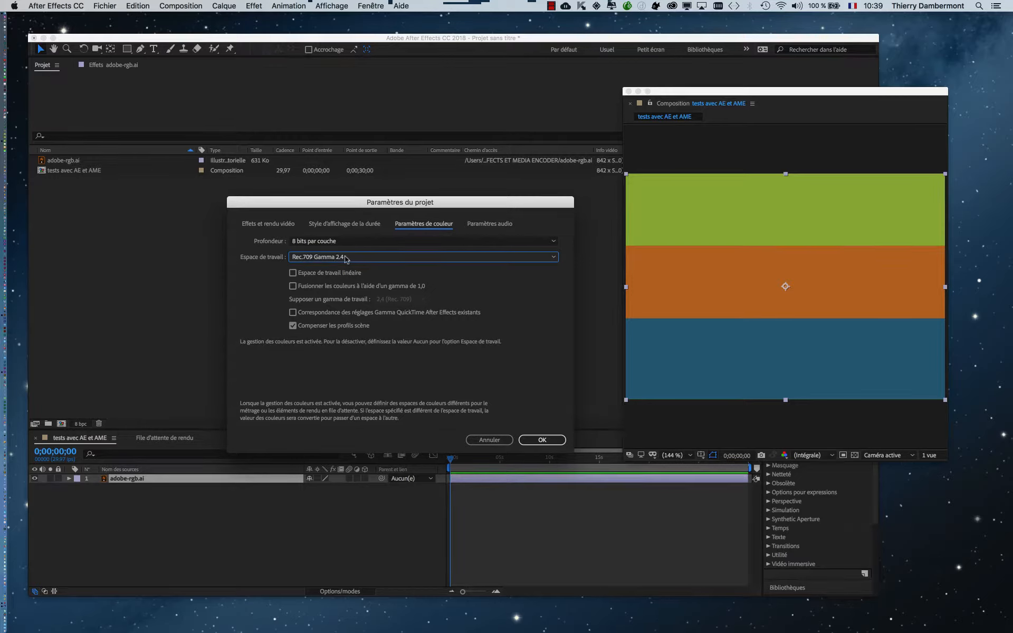
mouse_move(352, 209)
left_mouse_down()
mouse_move(346, 196)
mouse_move(347, 225)
mouse_move(364, 204)
left_mouse_up()
left_click(549, 438)
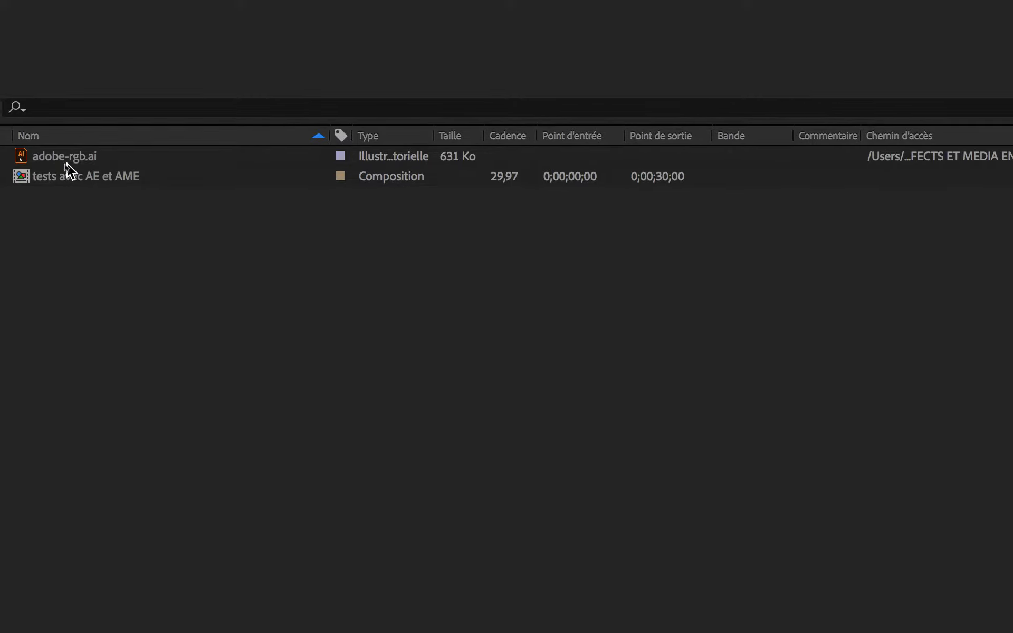
Step: Open the footage interpretation of adobe-rgb.ai and assign the Adobe RGB (1998) profile in its colour management settings
left_click(64, 164)
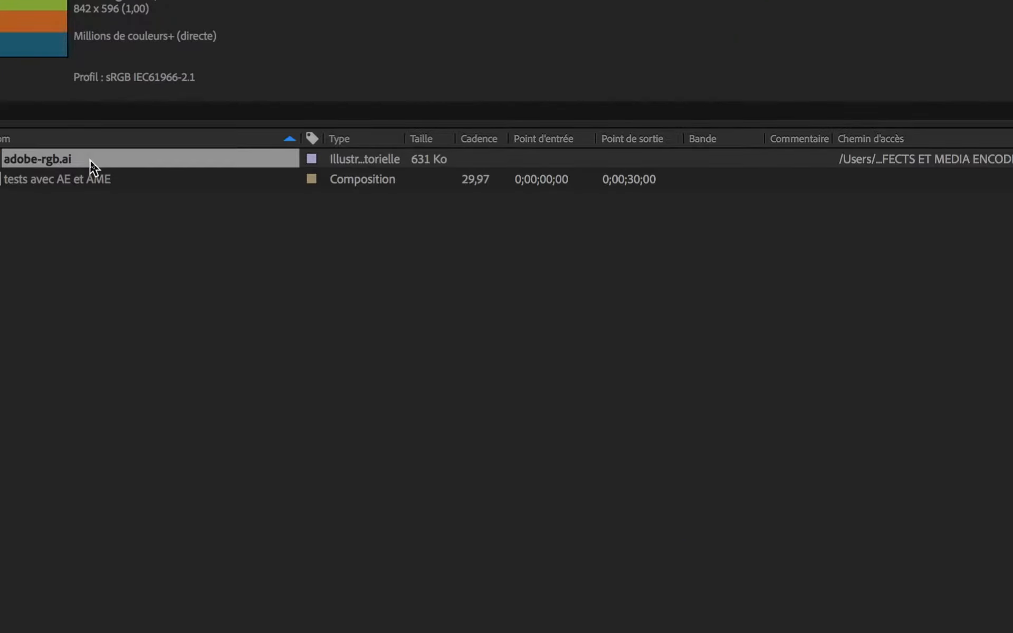
right_click(93, 167)
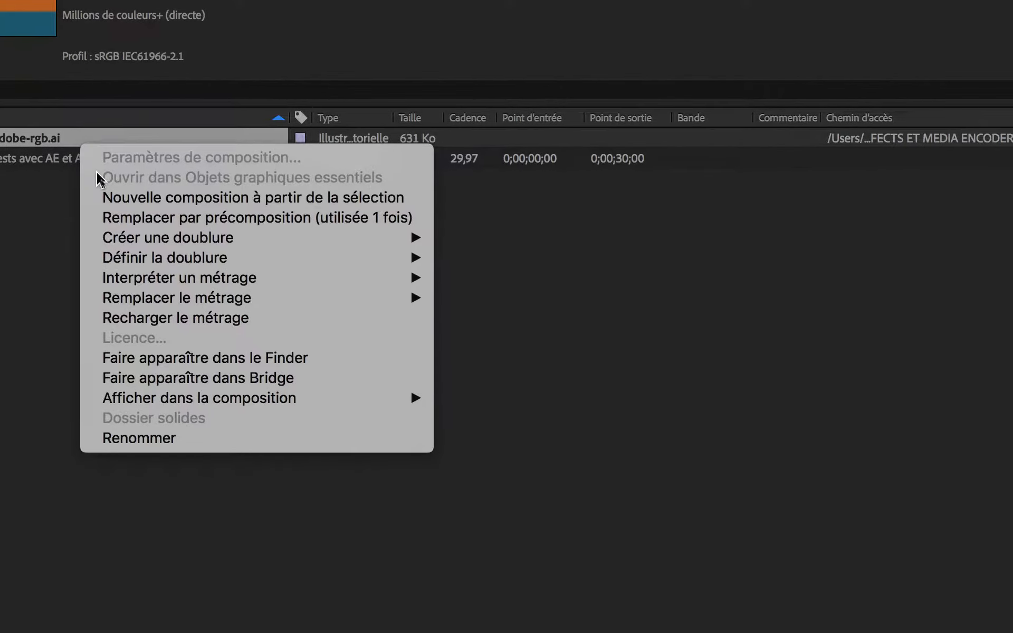
mouse_move(105, 228)
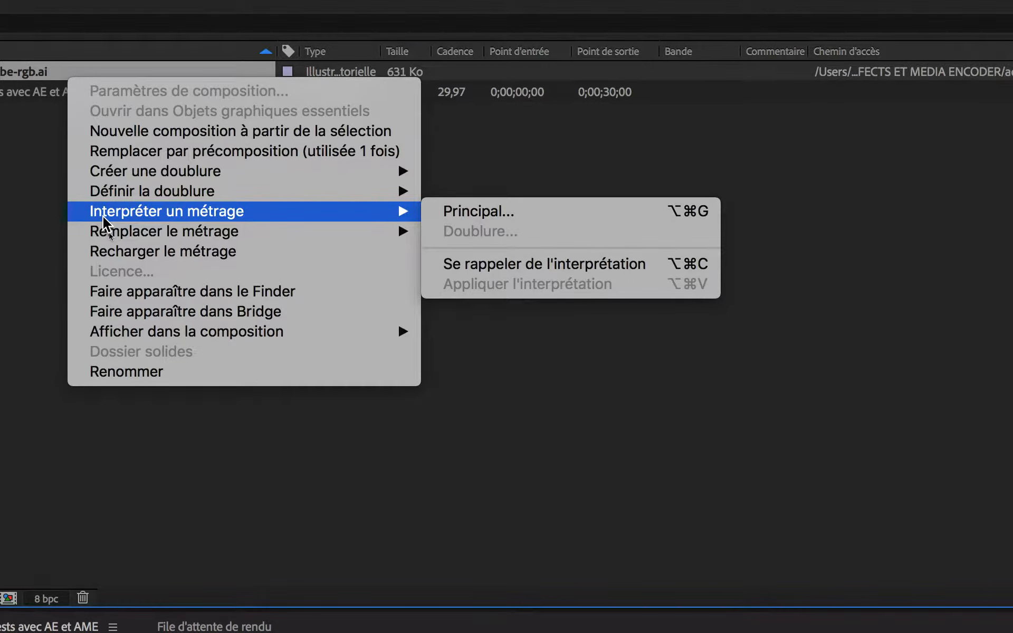
left_click(446, 211)
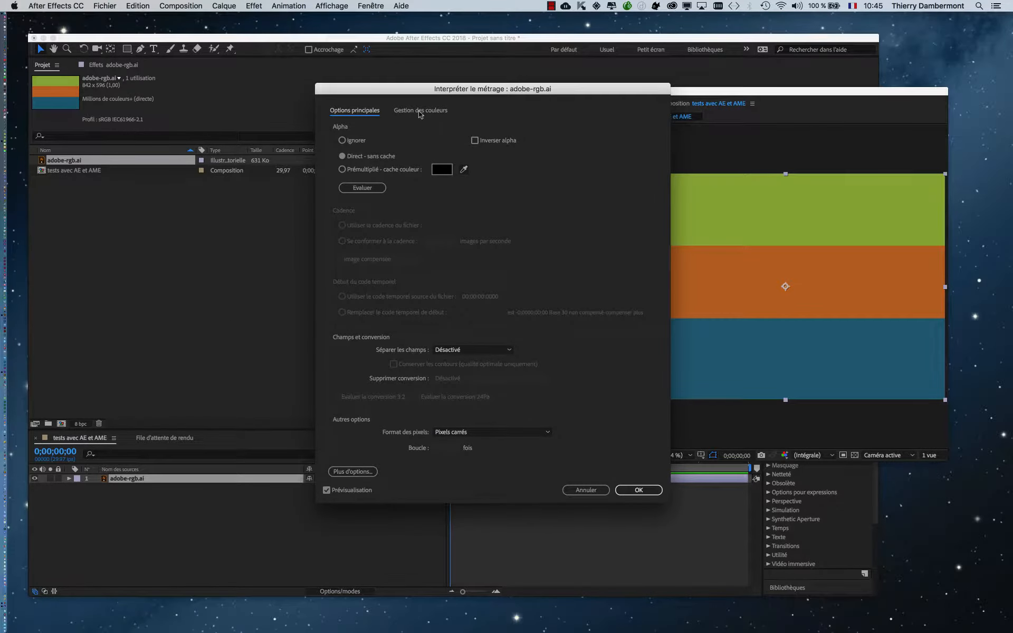
left_click(420, 113)
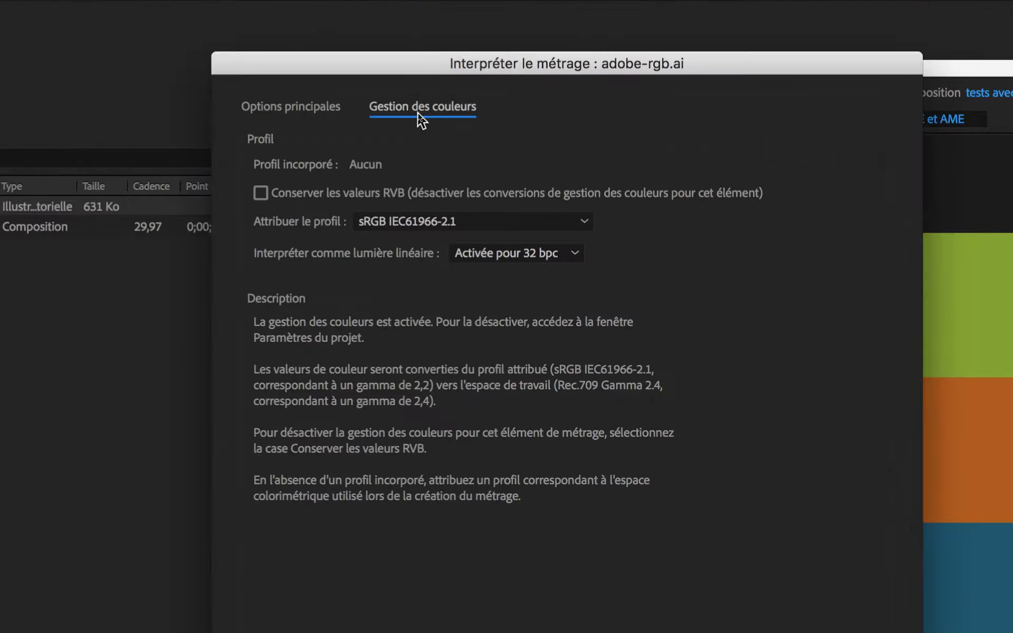
left_click(428, 168)
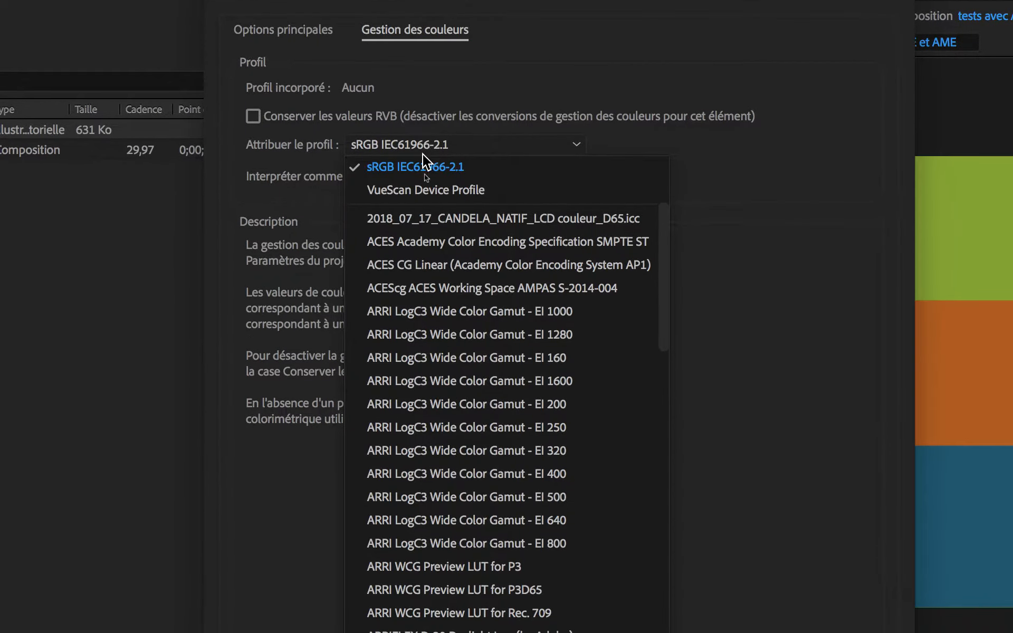
scroll(424, 179, "up", 6)
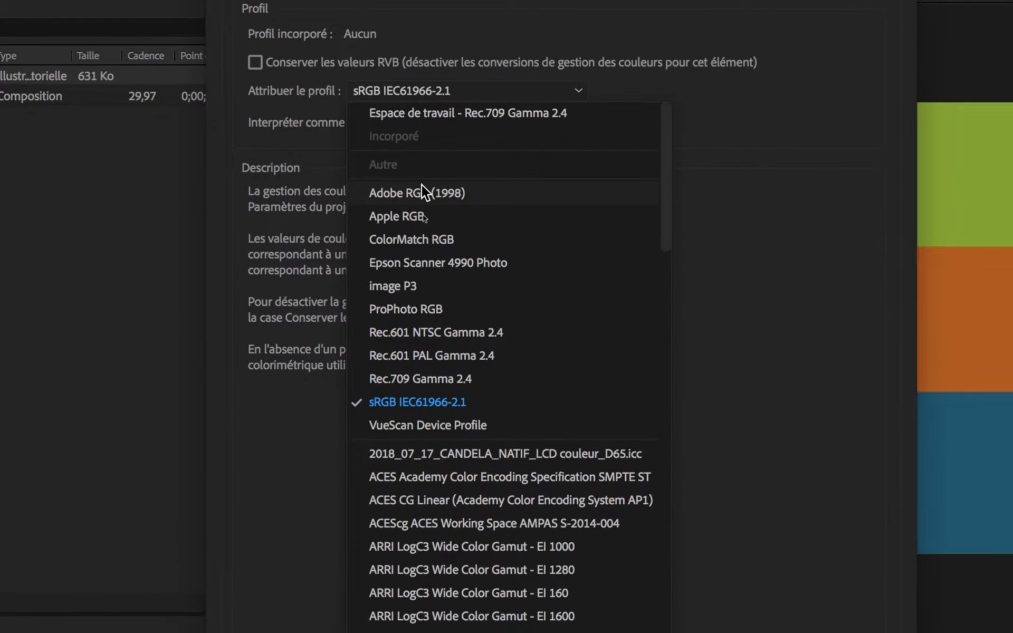
left_click(422, 191)
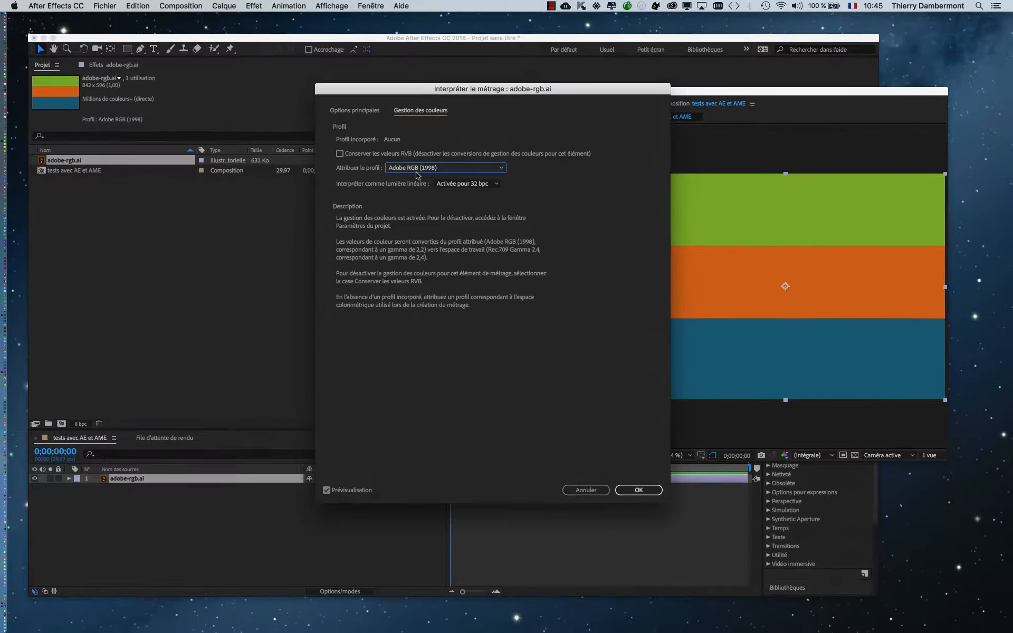
Step: Switch the assigned profile to sRGB IEC61966-2.1 for comparison, reassign Adobe RGB (1998) and confirm the footage interpretation
left_click(418, 168)
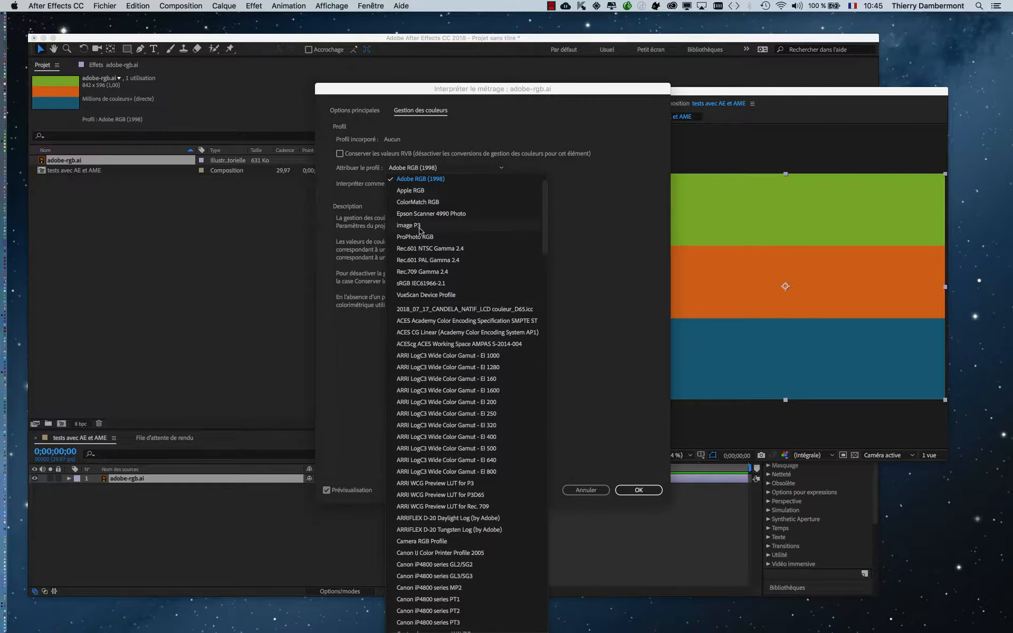
left_click(430, 283)
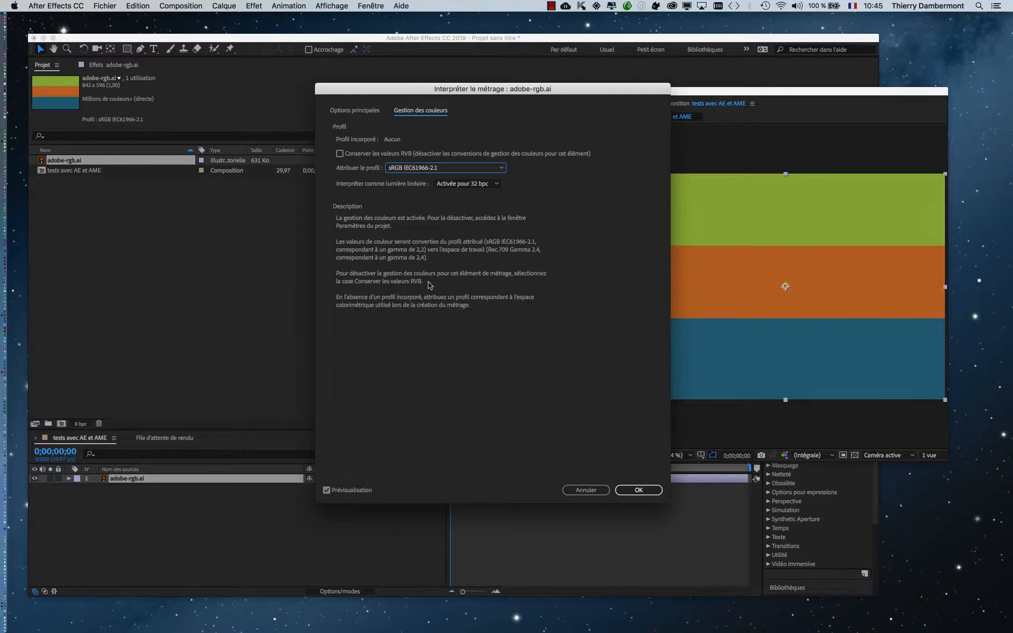
left_click(418, 169)
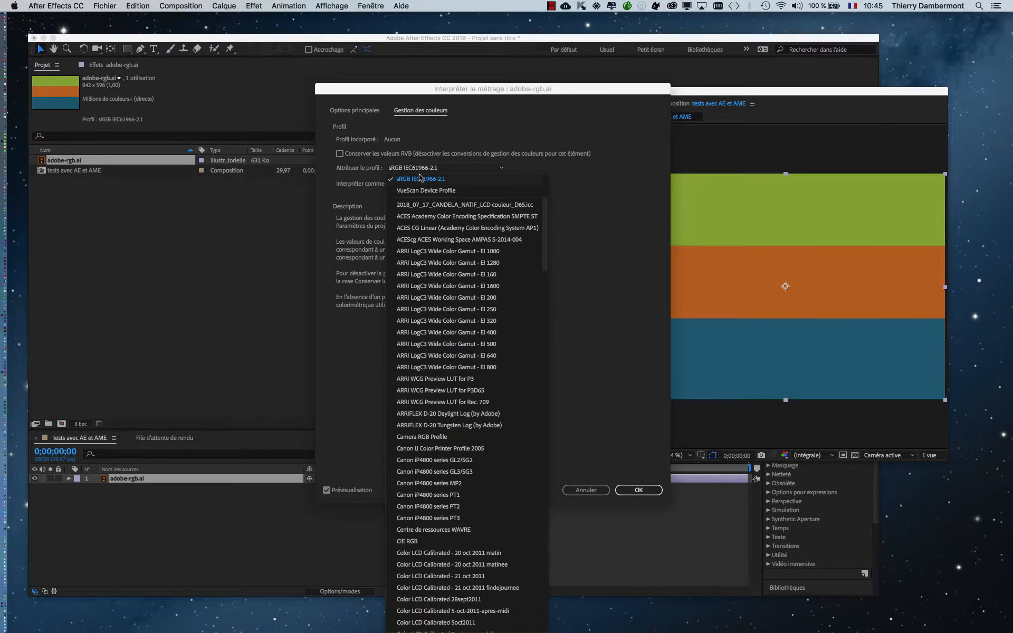
scroll(420, 176, "up", 3)
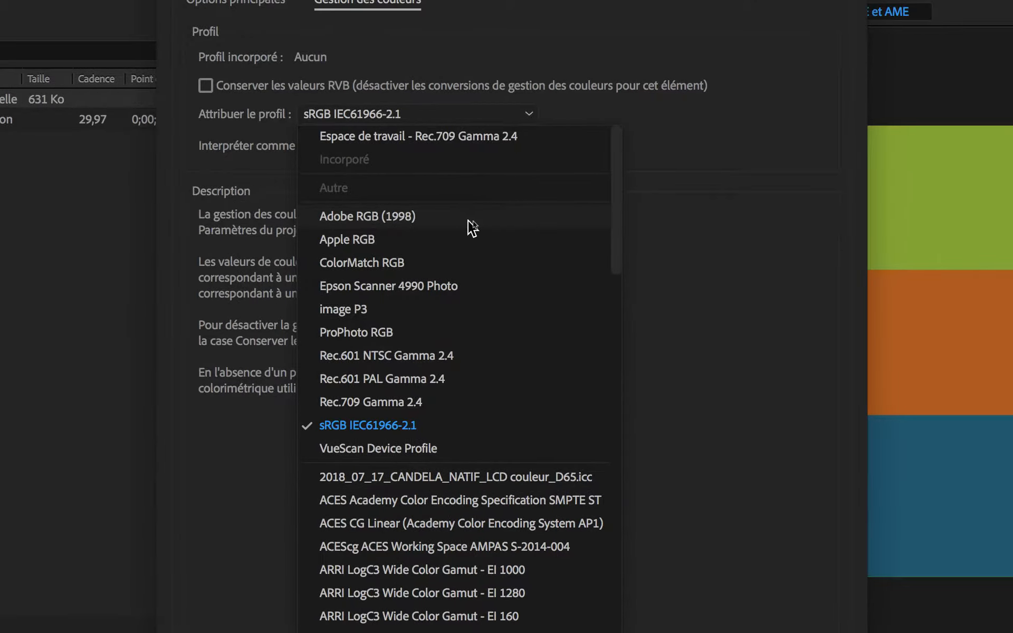
left_click(573, 226)
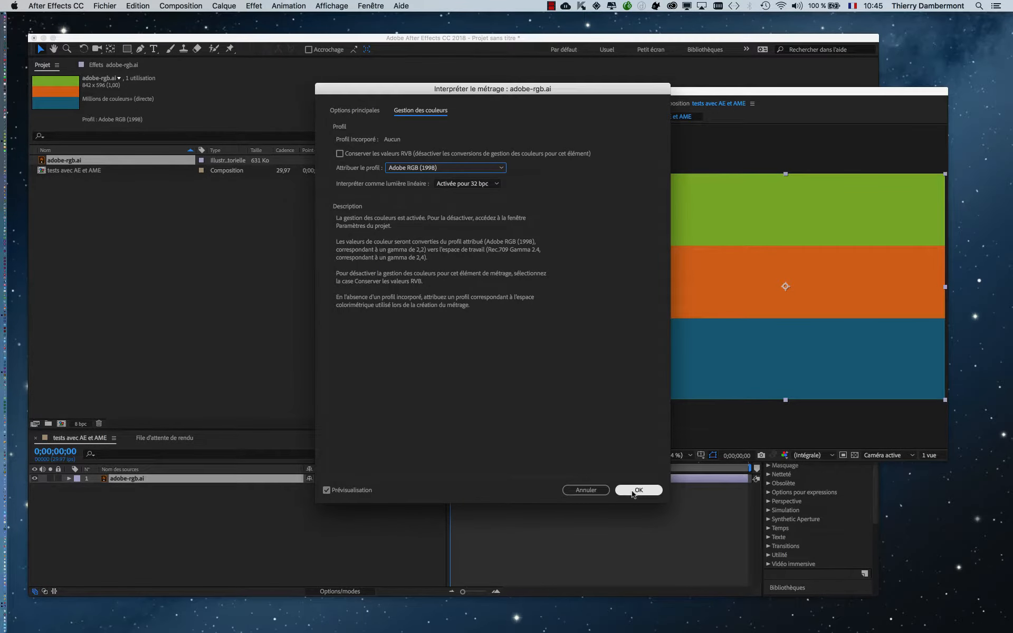
left_click(634, 492)
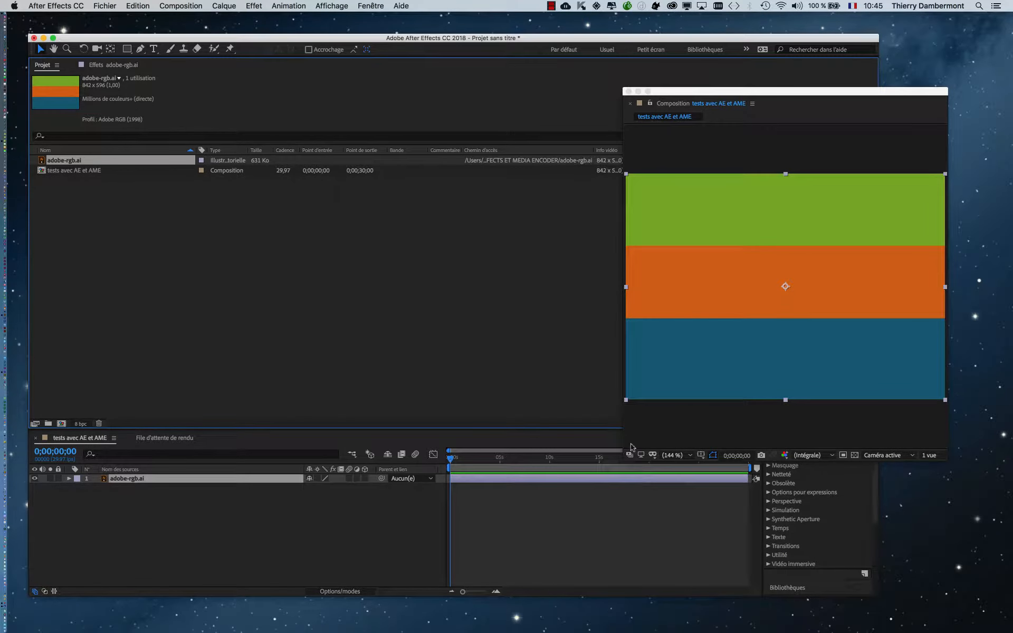
Step: Review the bit depth and working space in the project's colour settings and close the dialog
left_click(91, 6)
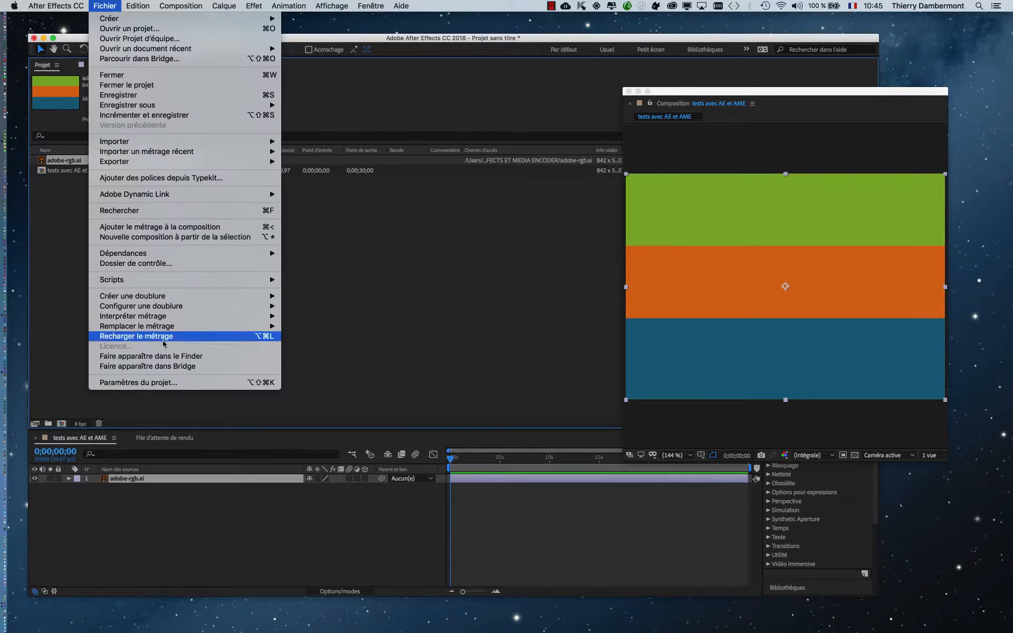
left_click(178, 384)
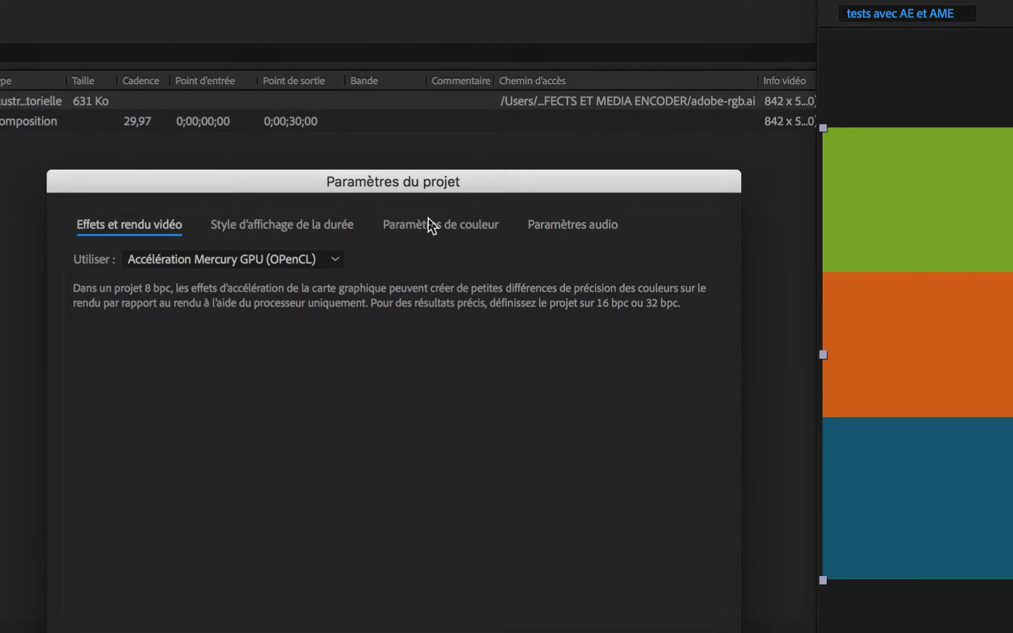
left_click(430, 223)
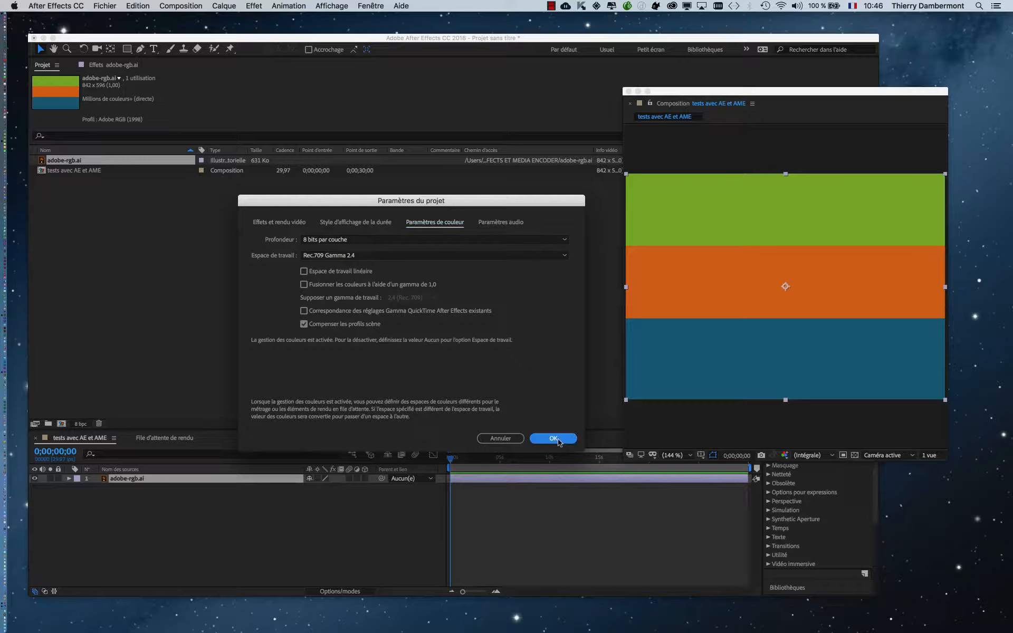
left_click(554, 438)
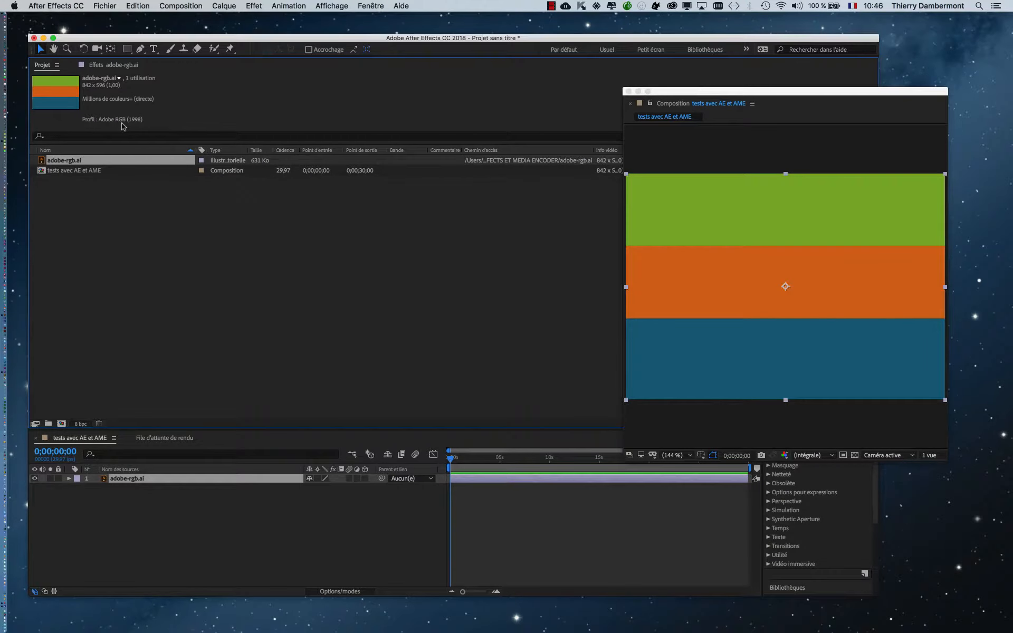
Step: Move the main After Effects window out of the way, bring up the Illustrator document and place the composition window beside it to compare colours
left_click_drag(407, 37, 308, 575)
key("super+Tab")
key("super+Tab")
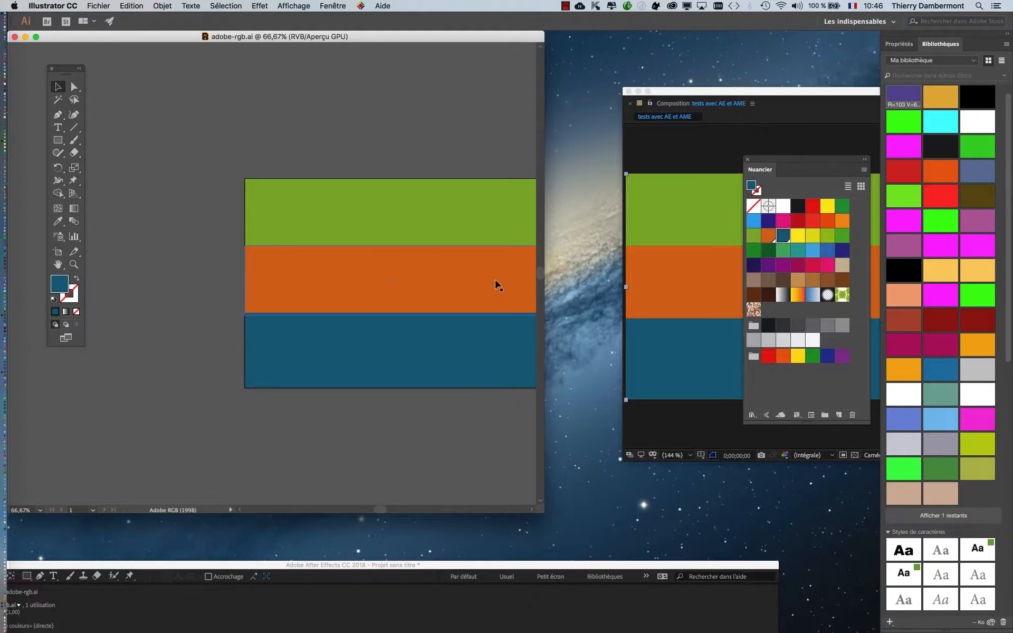
left_click_drag(702, 93, 571, 97)
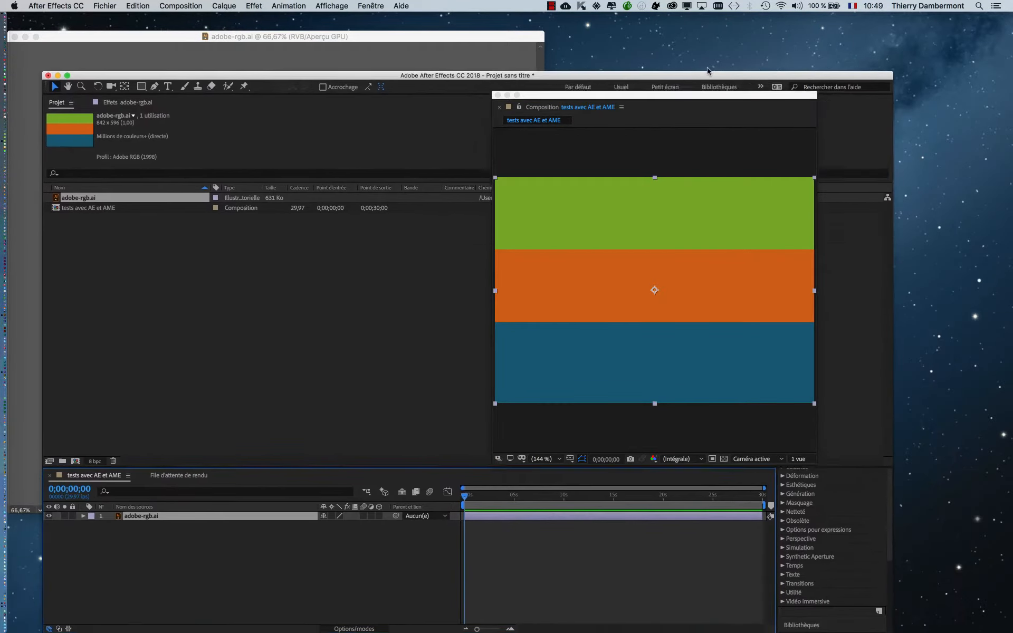
Step: Rearrange the After Effects windows so the project, timeline and composition are all accessible
left_click_drag(707, 70, 689, 45)
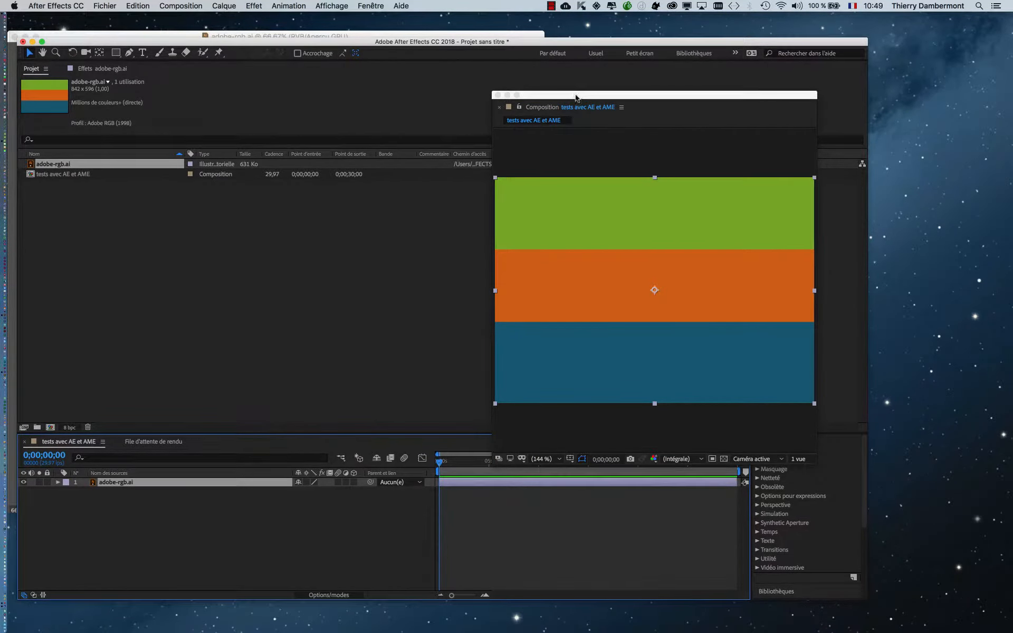
left_click_drag(576, 97, 738, 102)
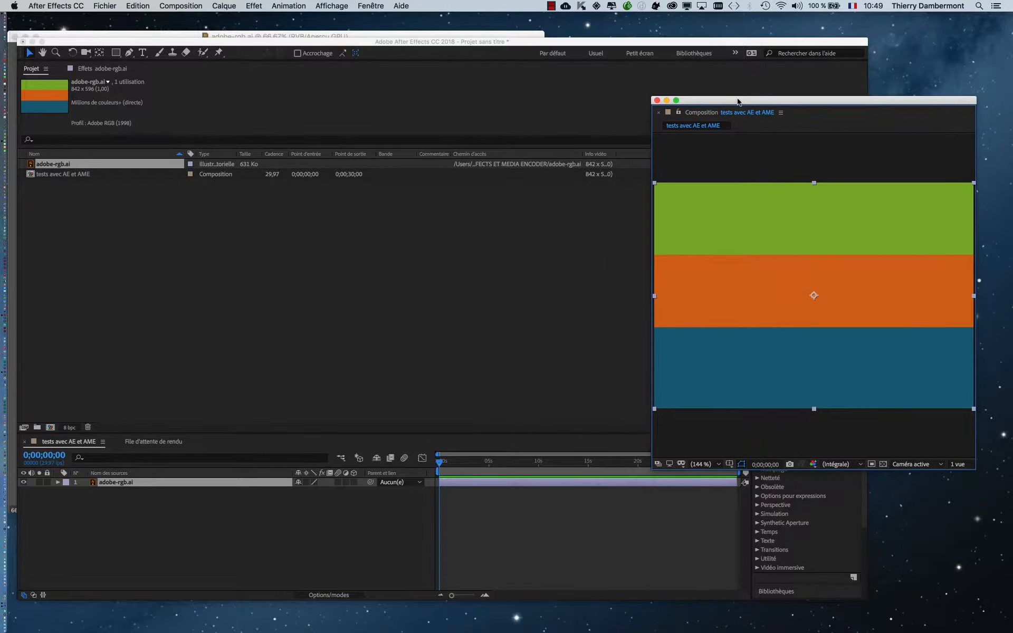
left_click_drag(665, 42, 684, 31)
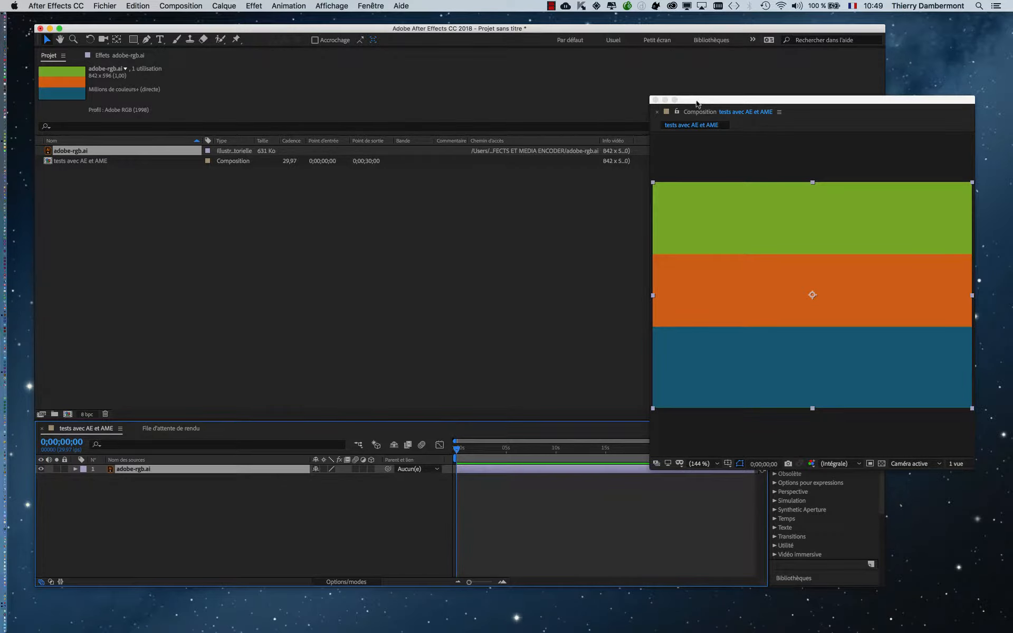
mouse_move(705, 99)
left_mouse_down()
mouse_move(629, 91)
mouse_move(716, 92)
mouse_move(704, 92)
left_mouse_up()
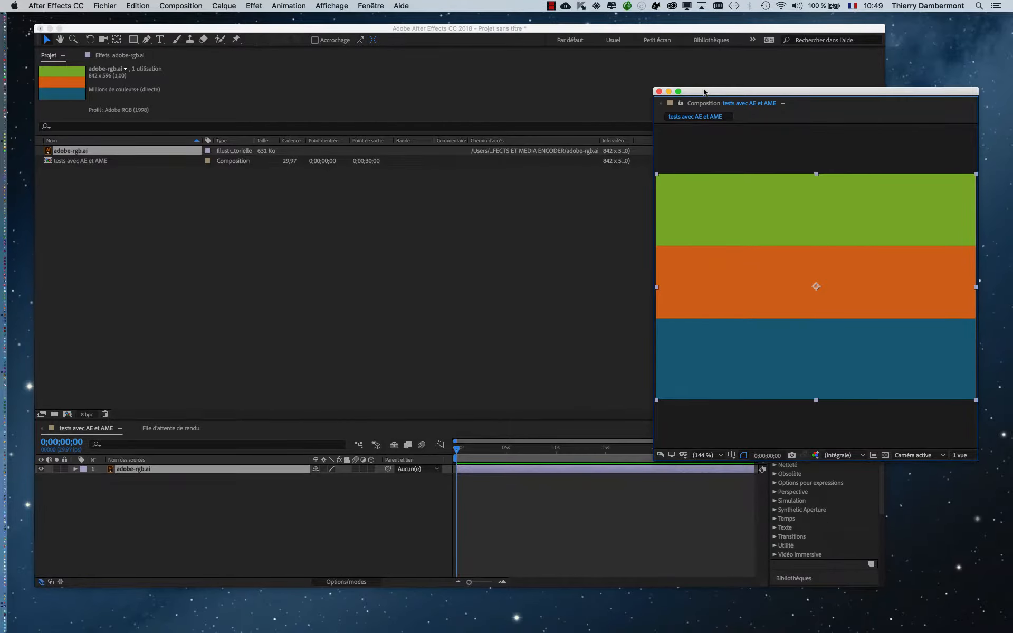
Step: Send the composition "tests avec AE et AME" to the Adobe Media Encoder queue and open its export settings with the H.264 format
left_click(185, 5)
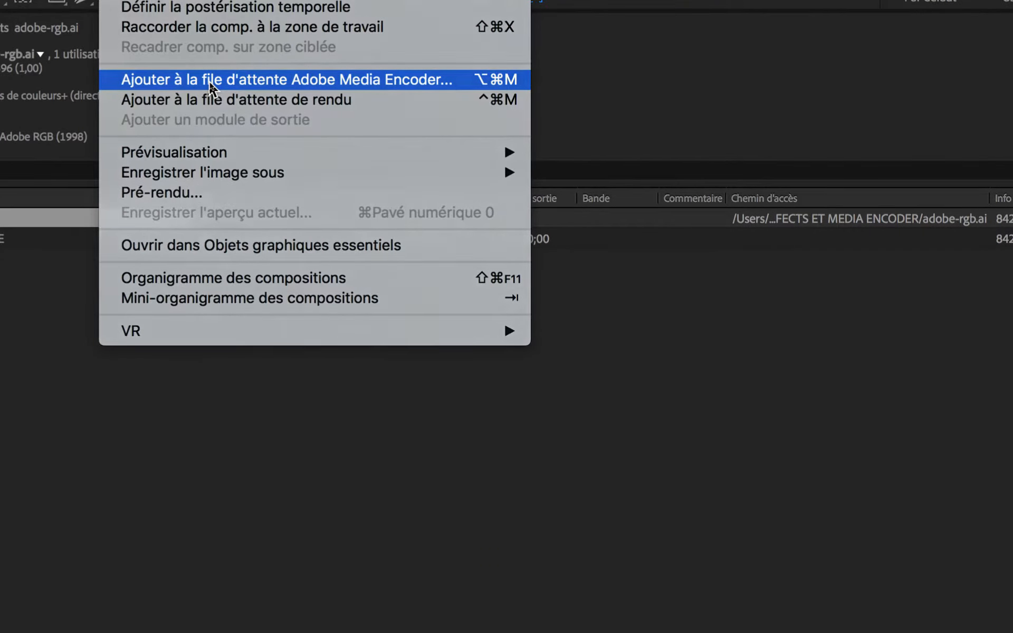
left_click(211, 85)
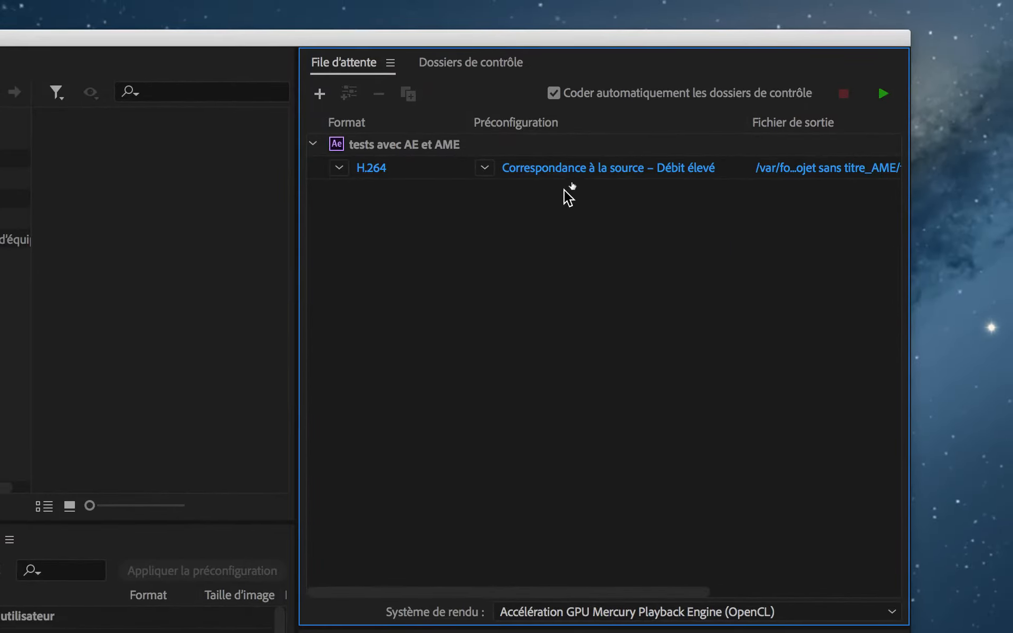
left_click(570, 180)
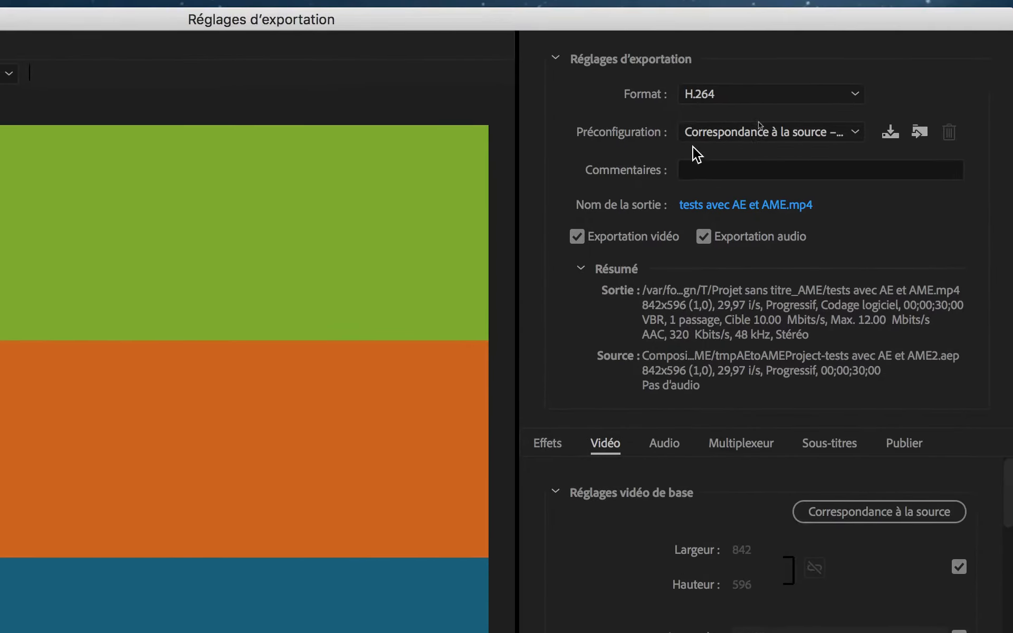
left_click(702, 132)
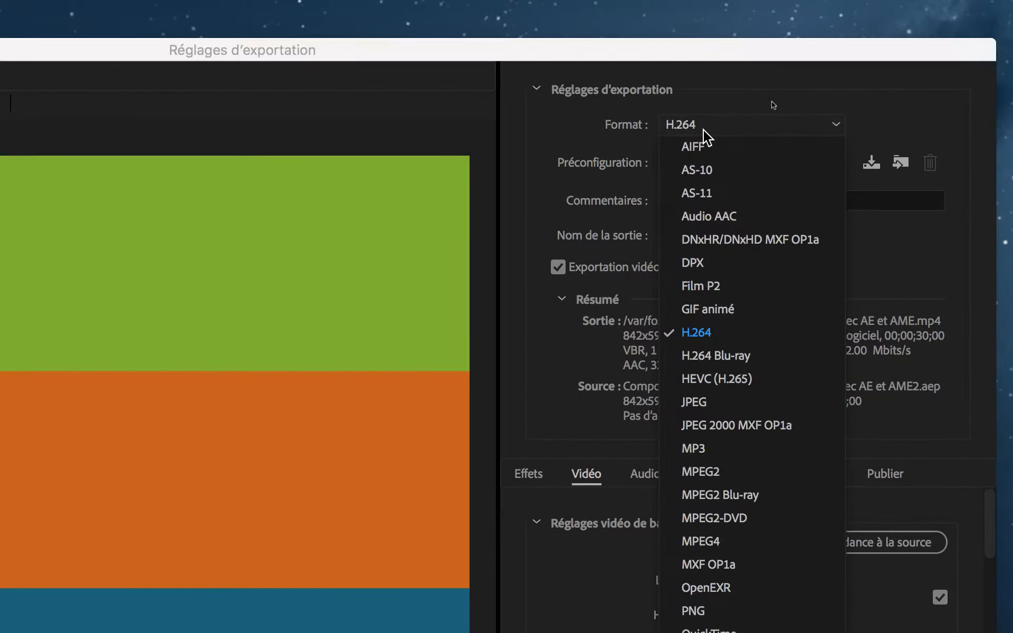
left_click(704, 129)
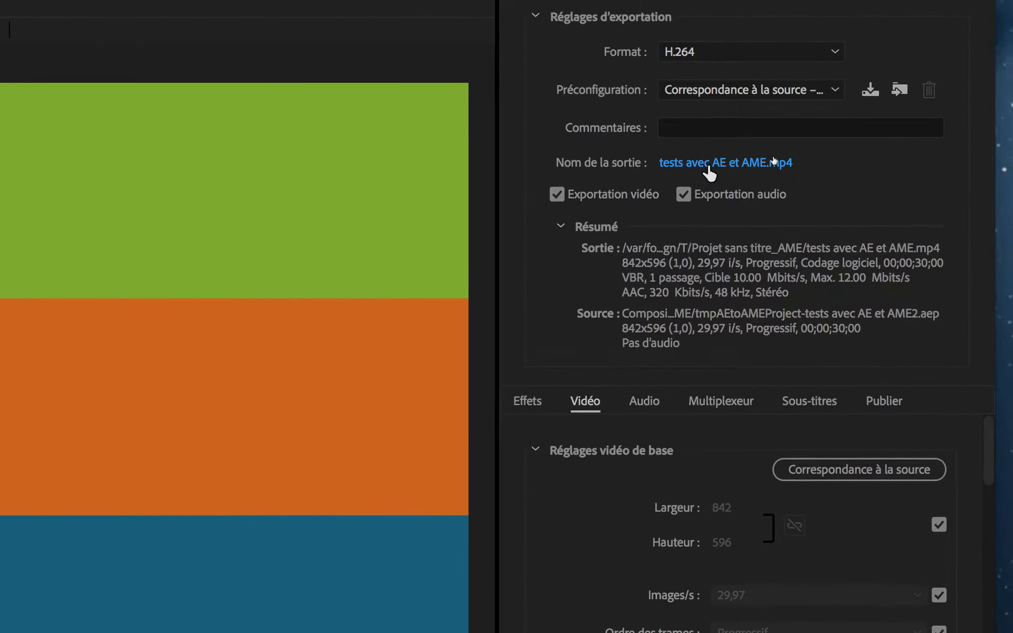
Step: Set the mp4 output location to the TESTS AFTER EFFECTS ET MEDIA ENCODER folder, confirm the export settings and start encoding the queue
left_click(706, 199)
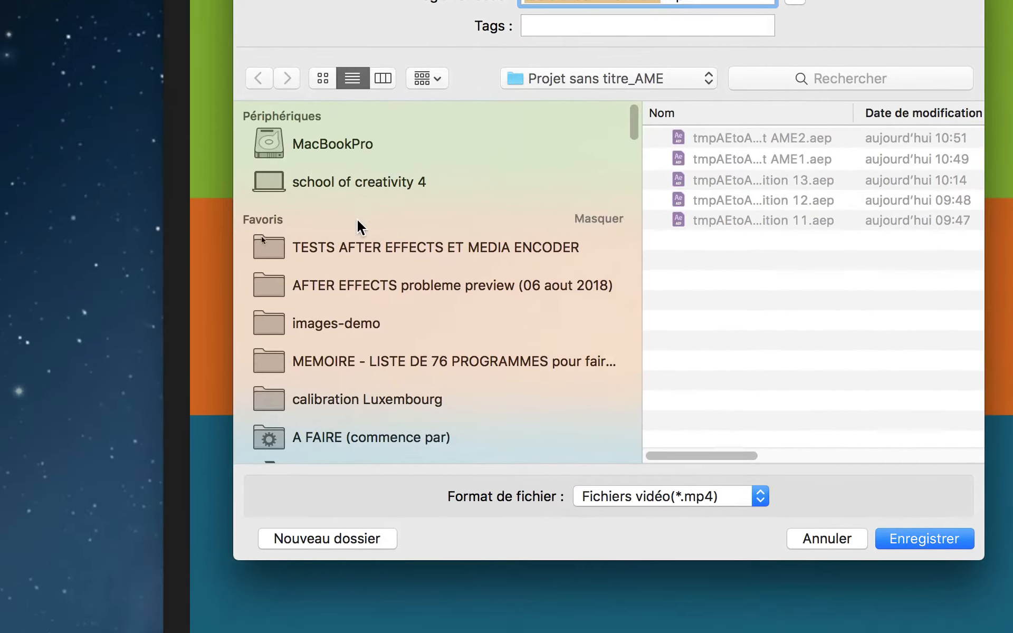
left_click(248, 339)
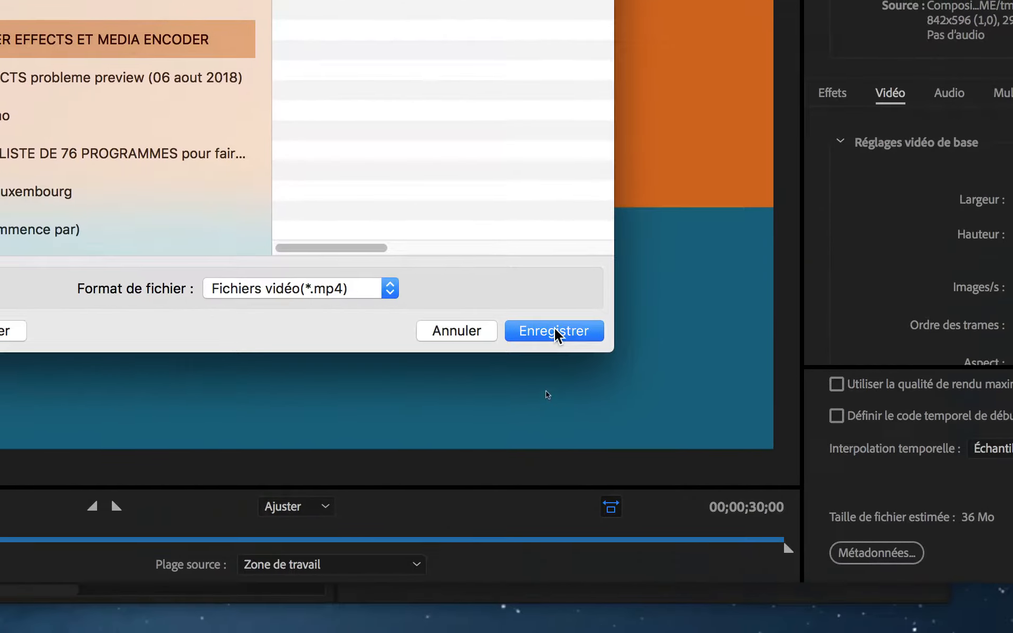
left_click(554, 331)
key("Return")
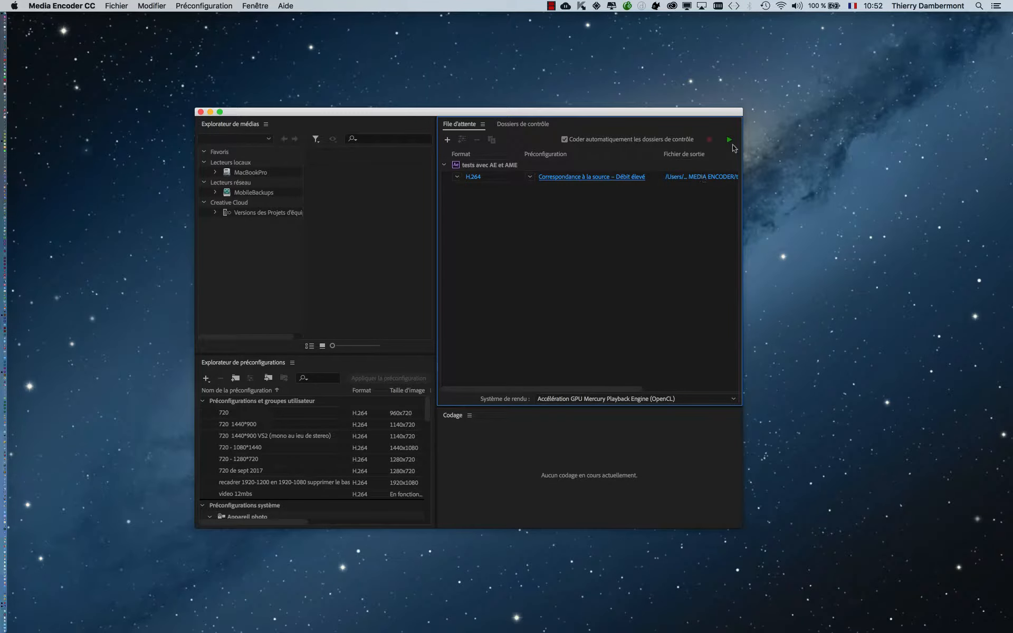
left_click(730, 141)
Step: Switch to Finder and open the exported file "tests avec AE et AME.mp4" in QuickTime Player
key("super+Tab")
key("super+Tab")
key("super+Tab")
key("super+Tab")
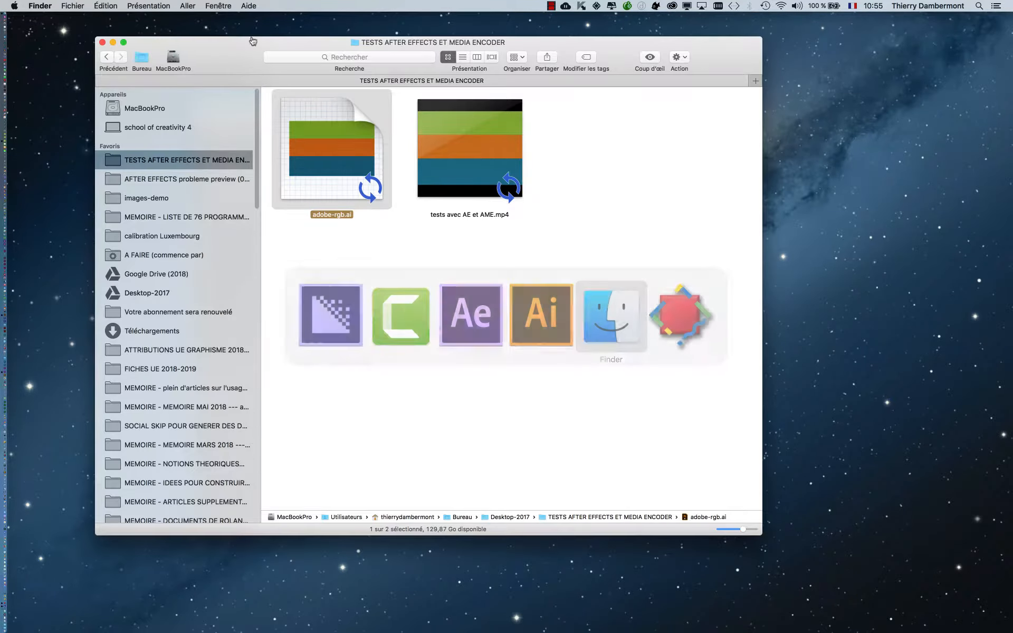
left_click(424, 287)
double_click(467, 167)
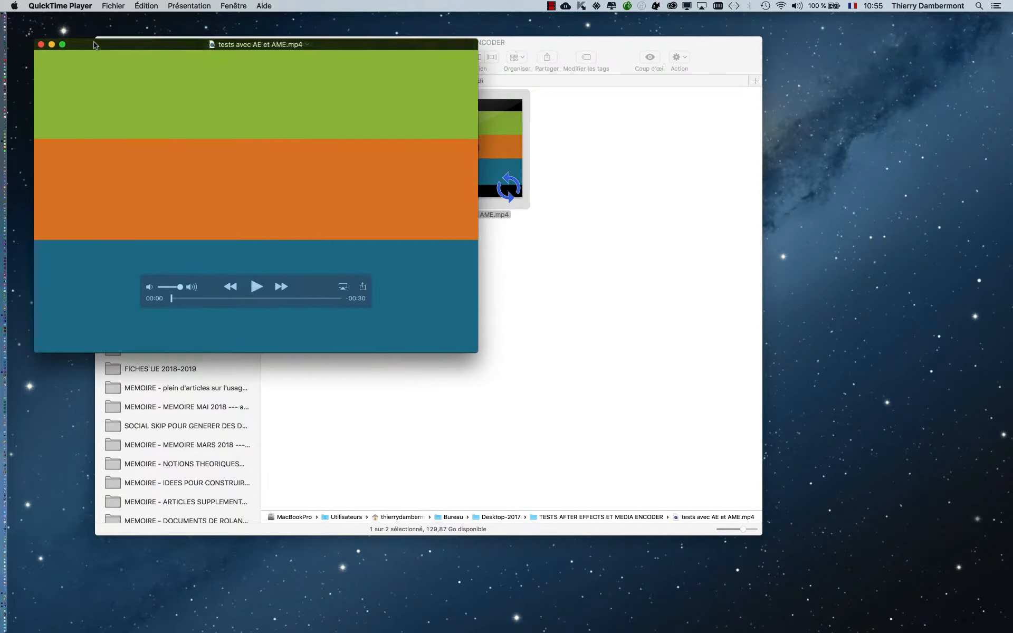
Step: Check the QuickTime Player version in its About window, keeping the exported video in view
left_click_drag(94, 45, 494, 118)
left_click(60, 6)
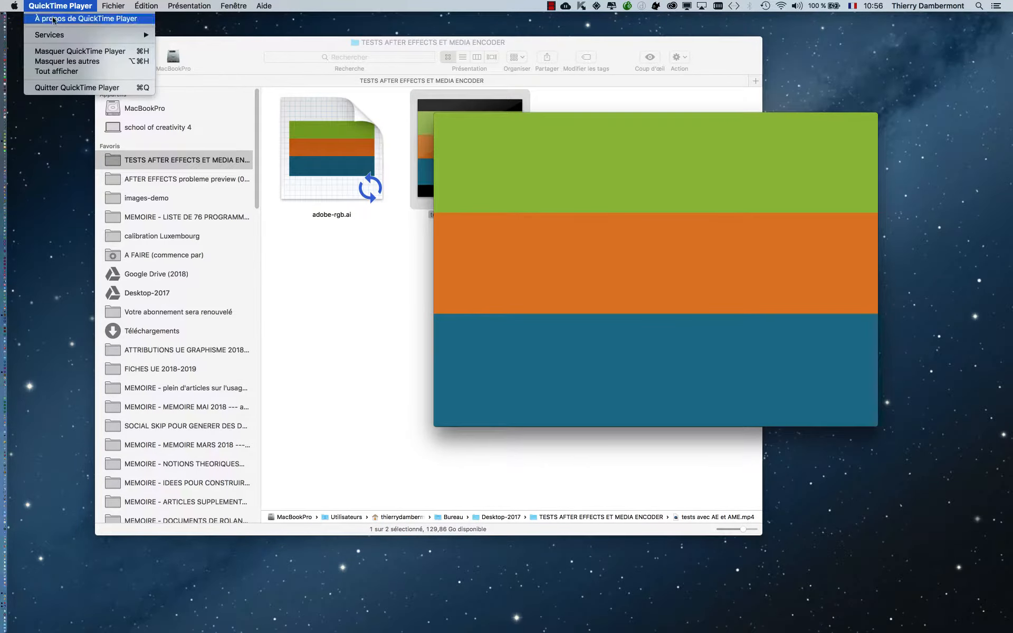
left_click(53, 19)
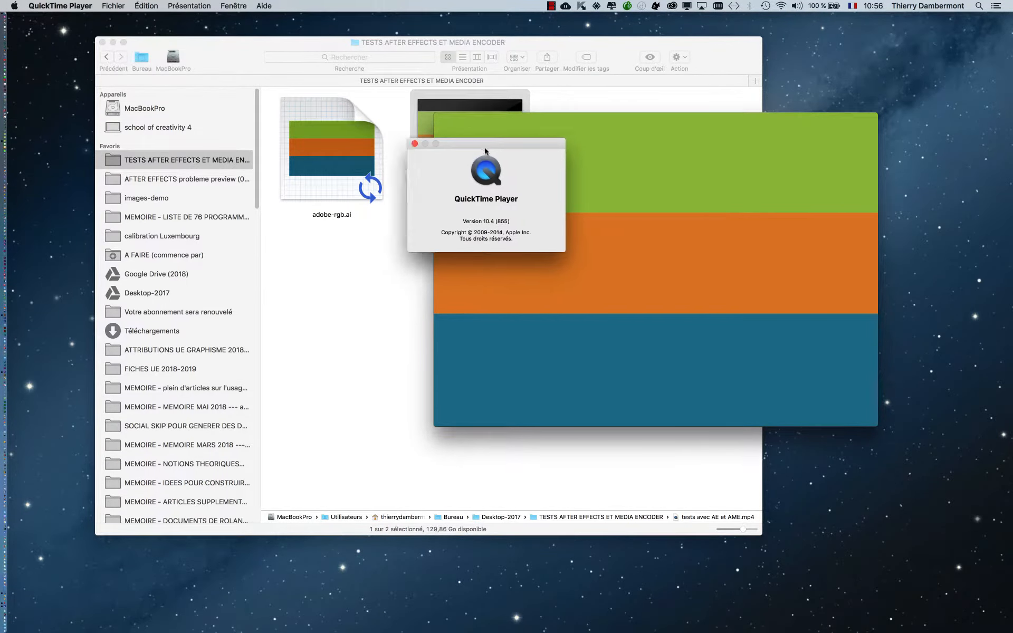
left_click_drag(486, 151, 442, 228)
Step: Hide the other applications, bring back Illustrator and place a reduced video window beside adobe-rgb.ai to compare their colours
key("super+alt+h")
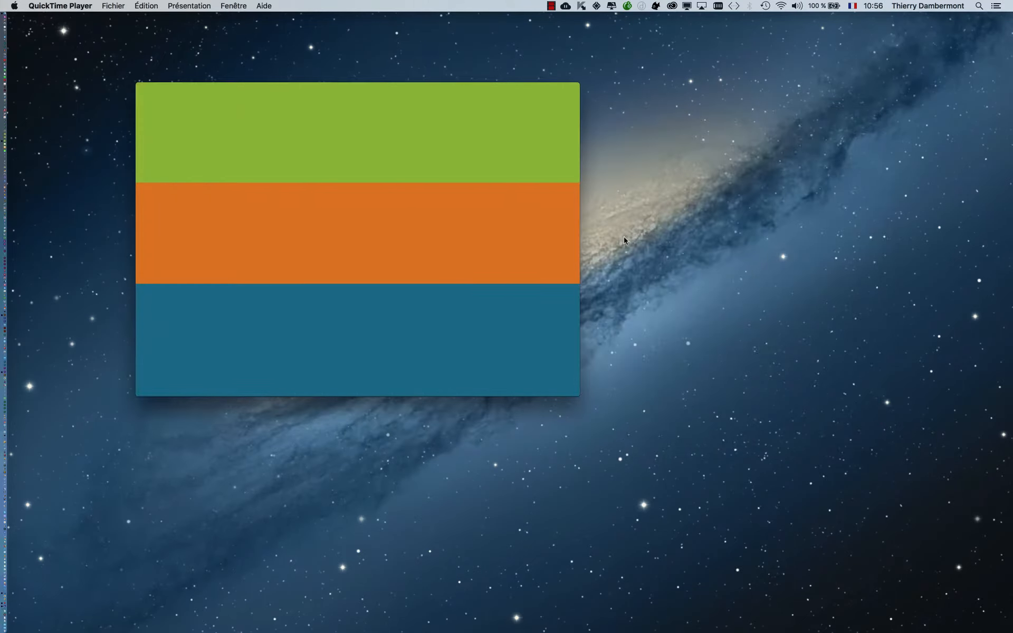
left_click_drag(485, 91, 839, 183)
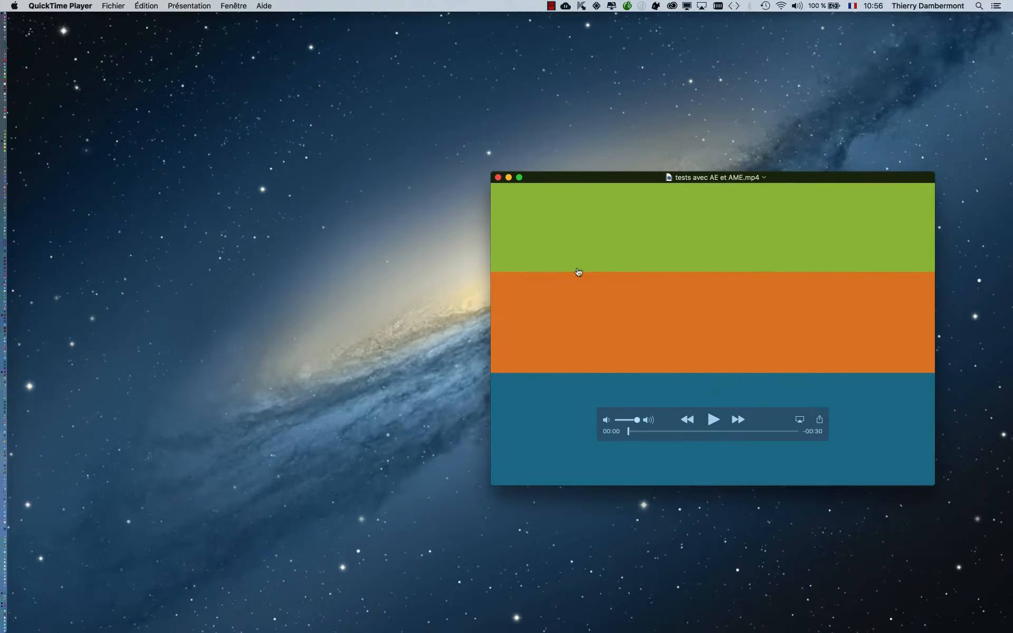
key("super+Tab")
left_click(637, 293)
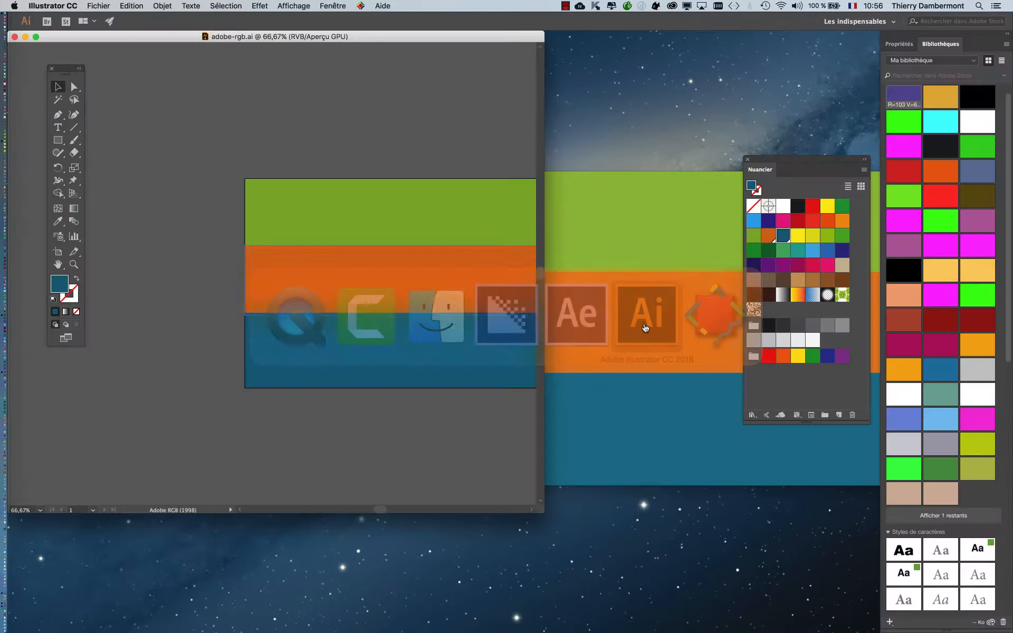
mouse_move(631, 177)
left_mouse_down()
mouse_move(629, 154)
mouse_move(655, 246)
mouse_move(631, 176)
mouse_move(647, 189)
left_mouse_up()
left_click_drag(892, 426, 848, 414)
left_click_drag(640, 191, 617, 177)
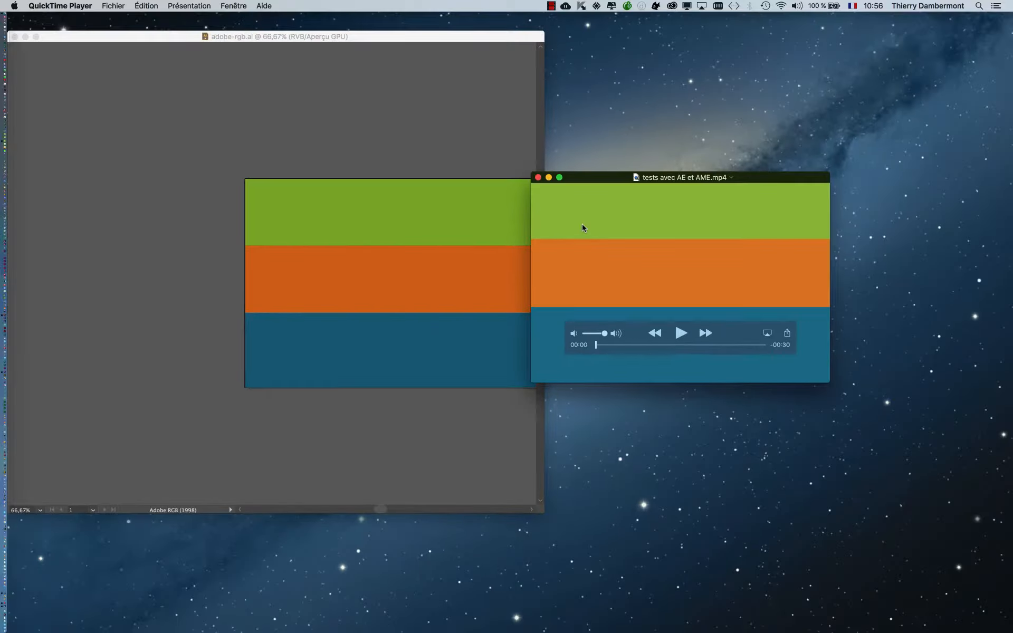
left_click_drag(602, 101, 806, 185)
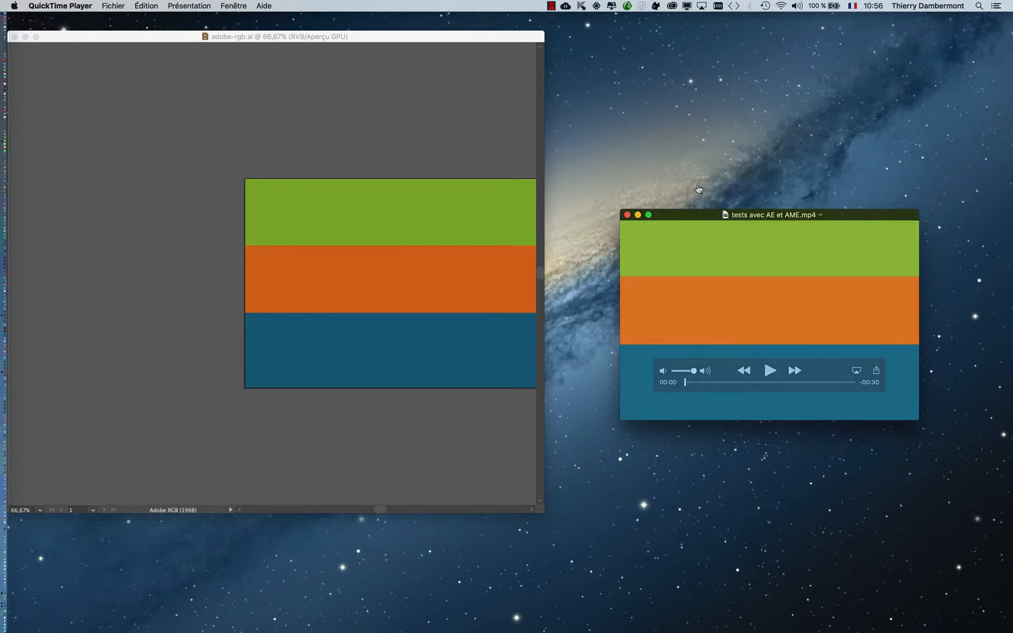
Step: Bring up After Effects and move its main window and the Media Encoder and Illustrator windows out of the way
key("super+Tab")
left_click(363, 341)
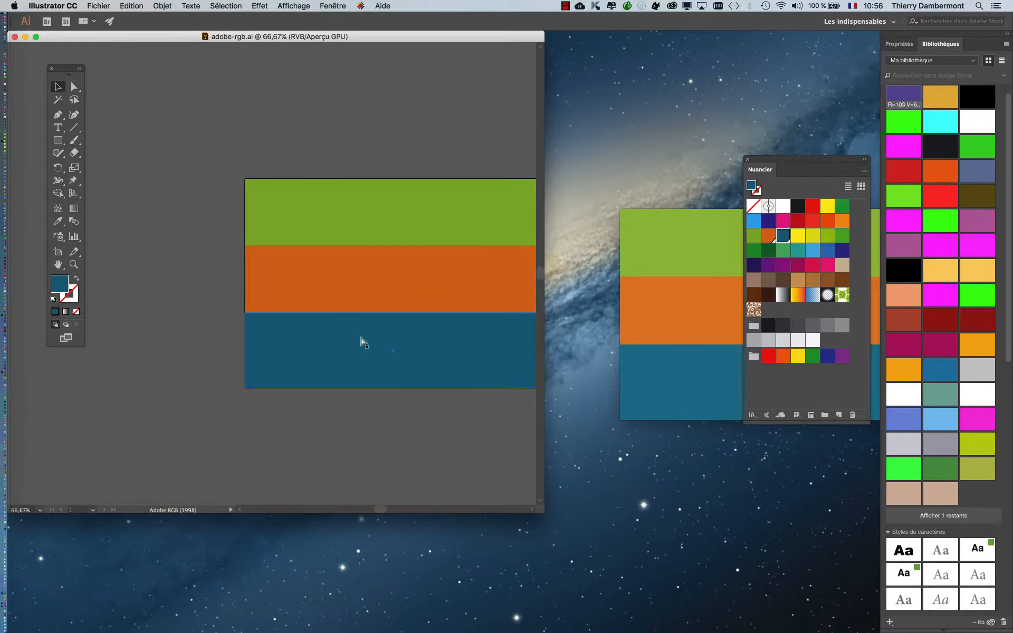
key("super+Tab")
left_click(592, 331)
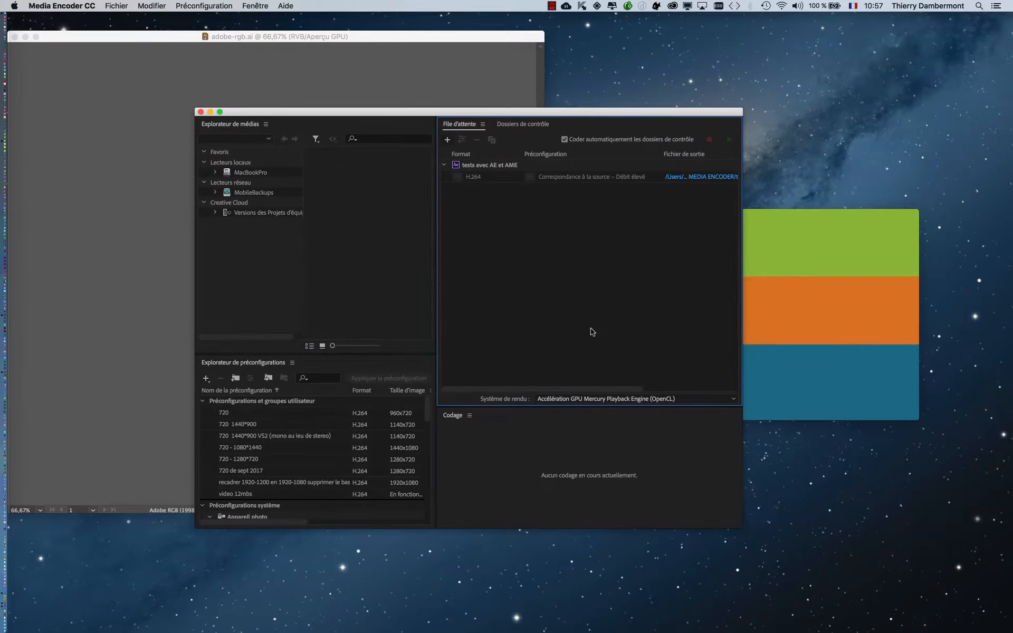
key("super+Tab")
left_click(627, 331)
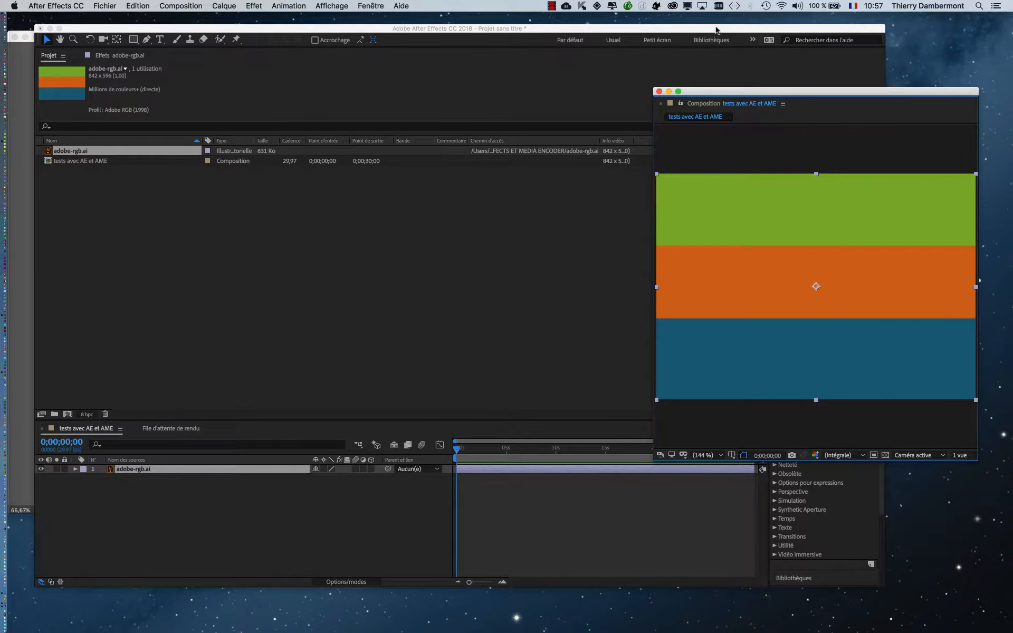
left_click_drag(736, 32, 517, 445)
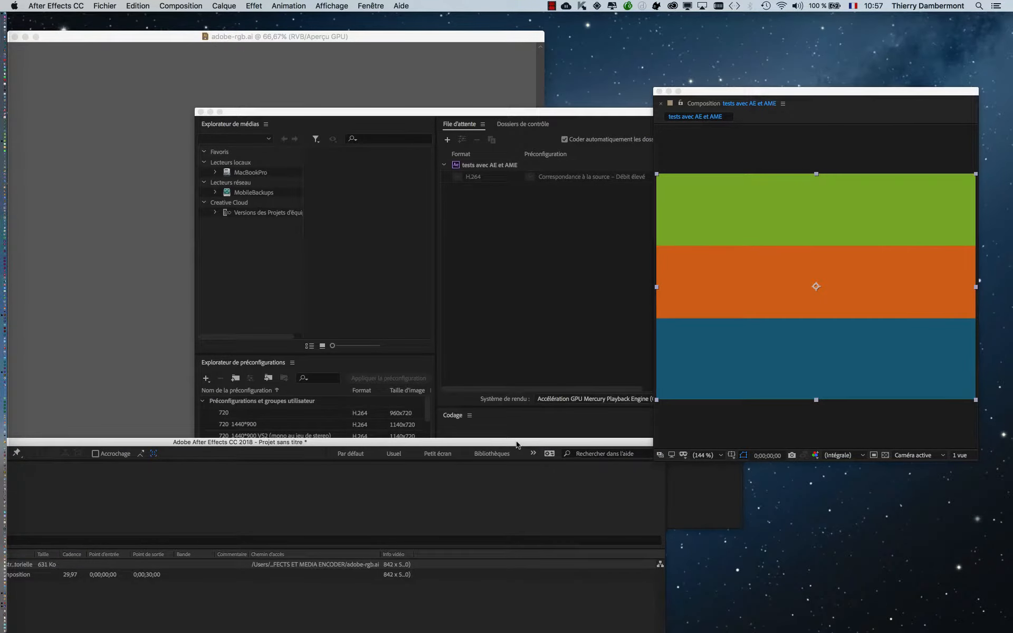
left_click_drag(636, 112, 844, 576)
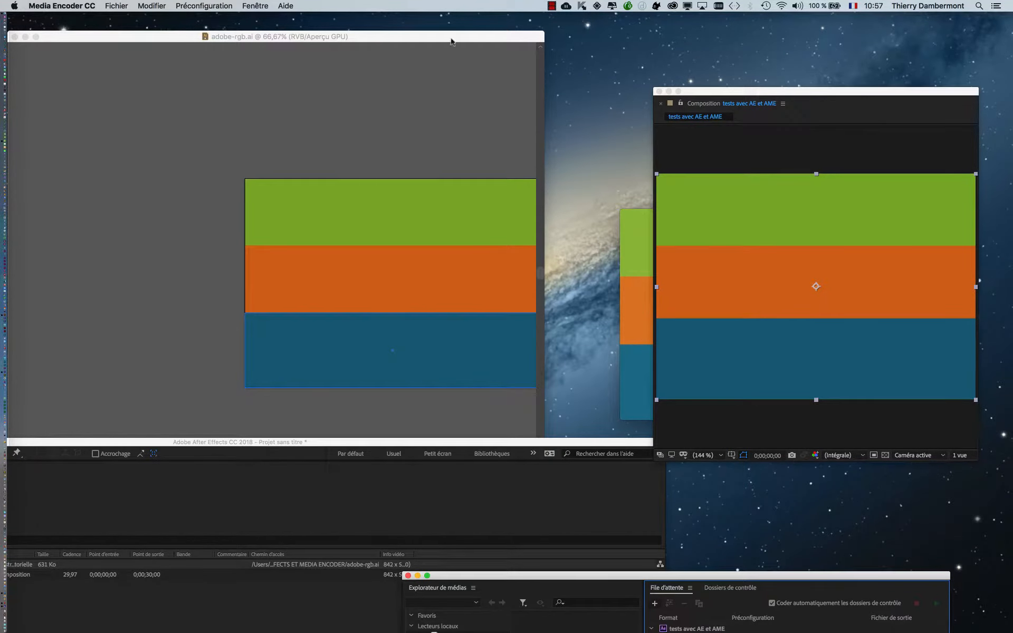
left_click_drag(494, 37, 299, 586)
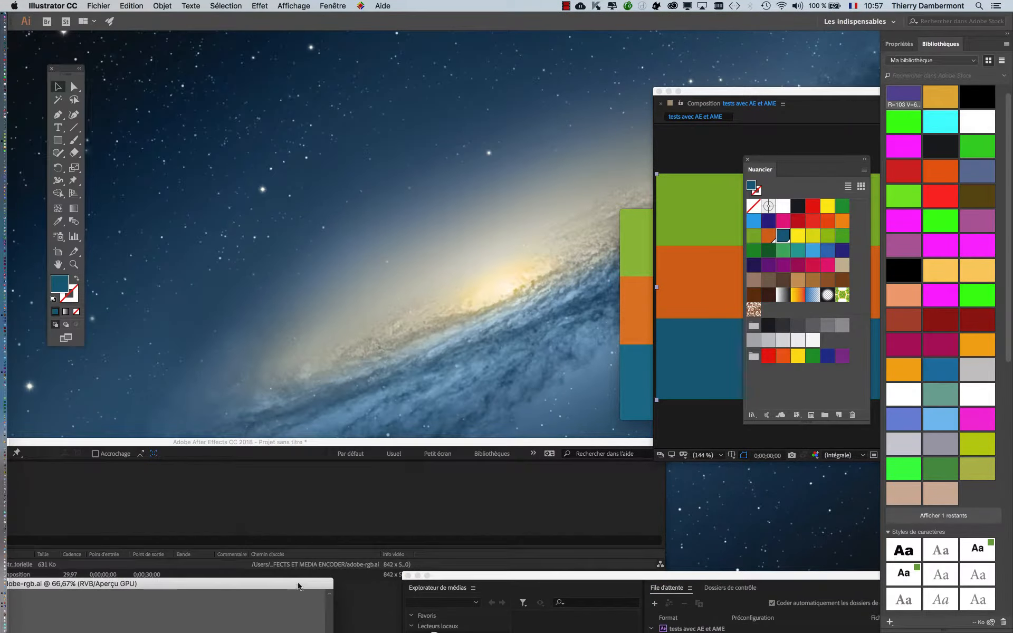
Step: Place the composition "tests avec AE et AME" beside the exported video and compare their colours
left_click_drag(727, 105, 266, 60)
left_click(676, 255)
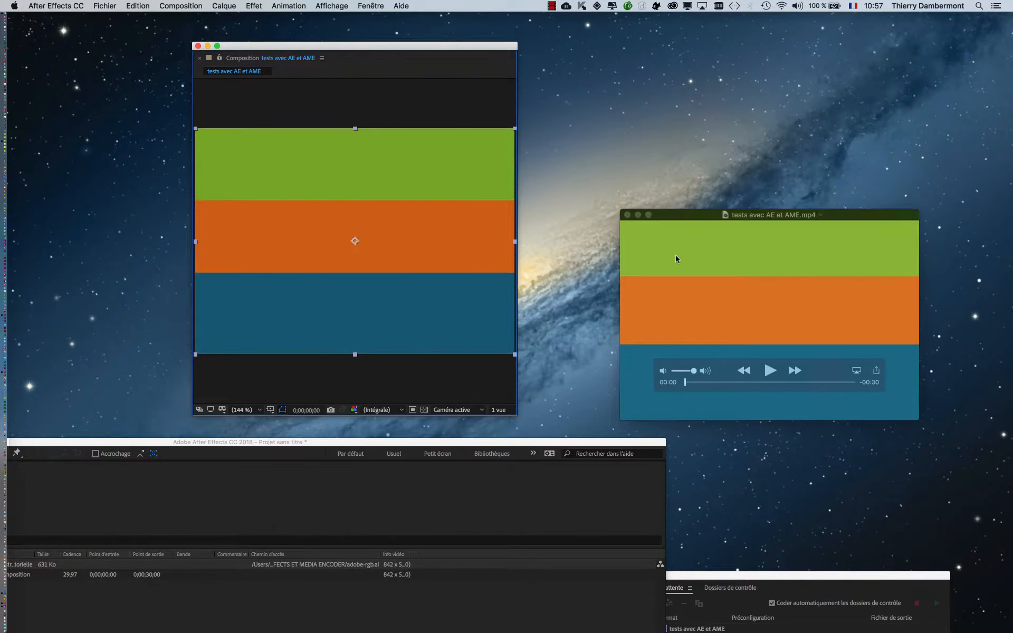
left_click_drag(680, 210, 540, 145)
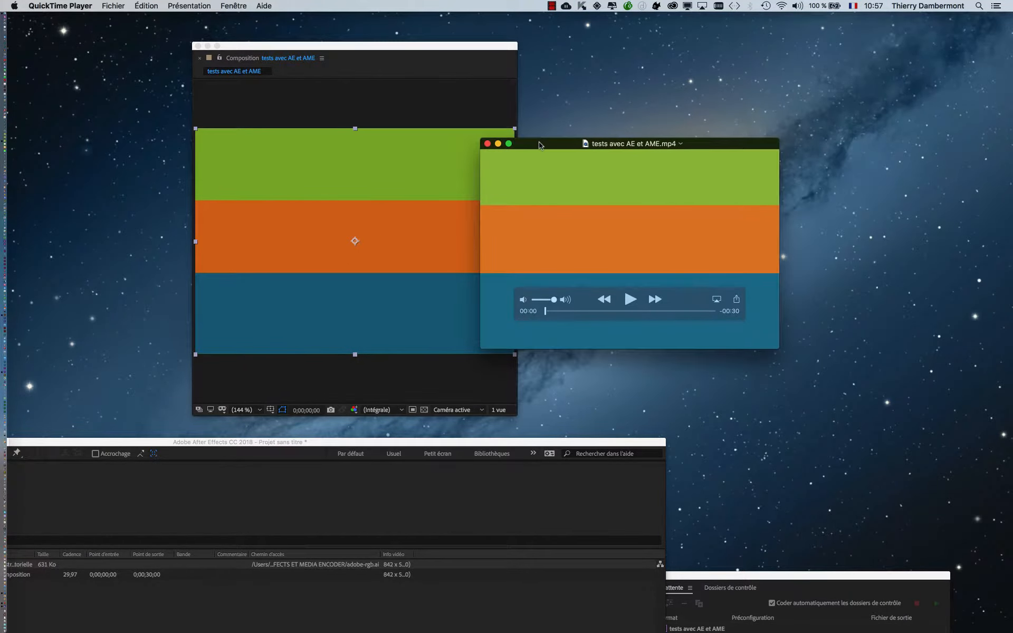
left_click_drag(515, 186, 681, 177)
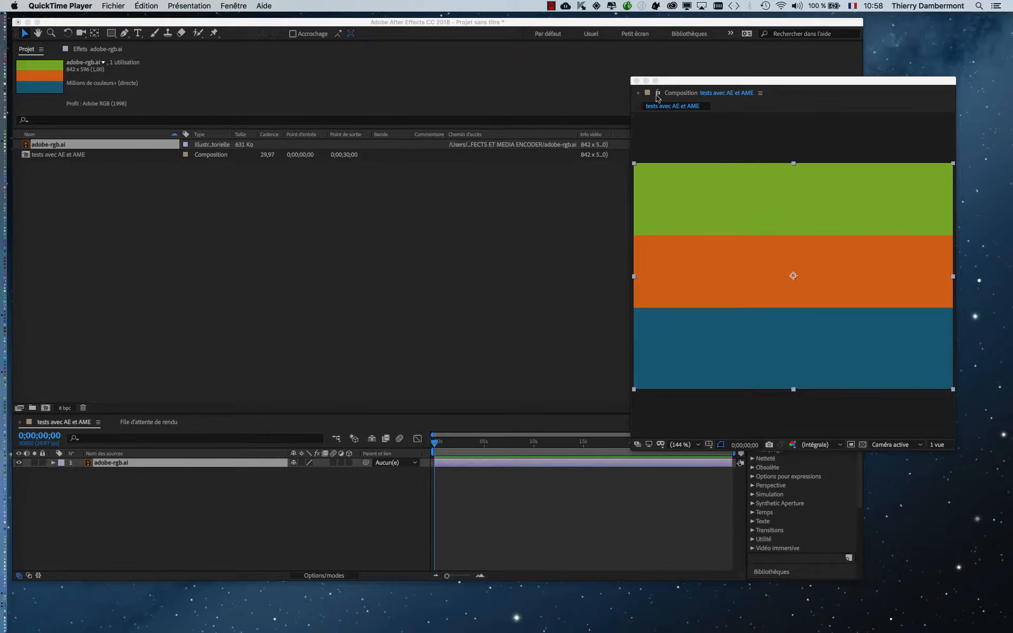
left_click_drag(679, 81, 697, 95)
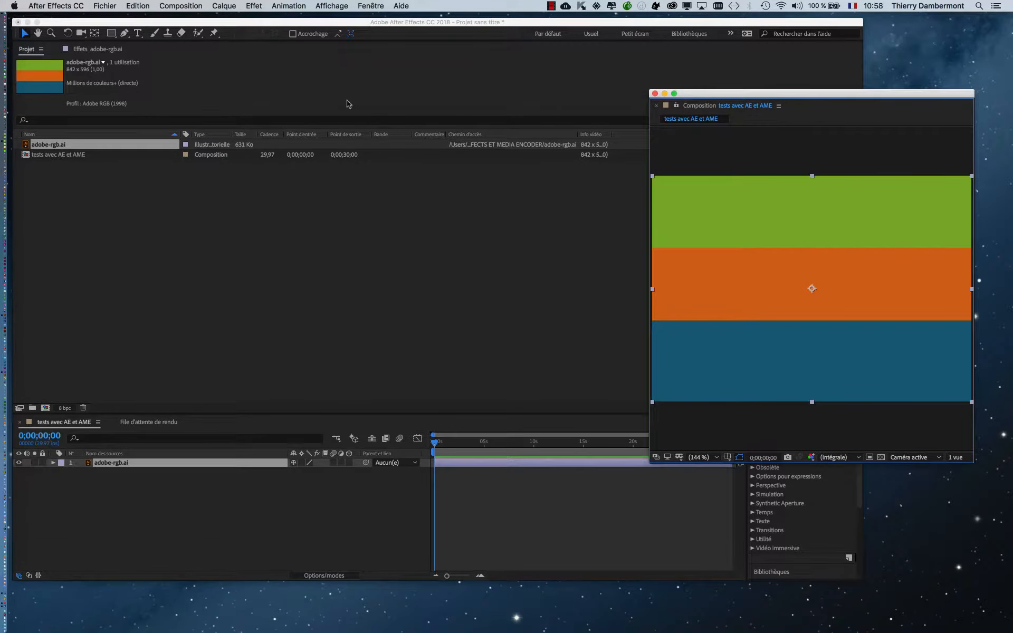
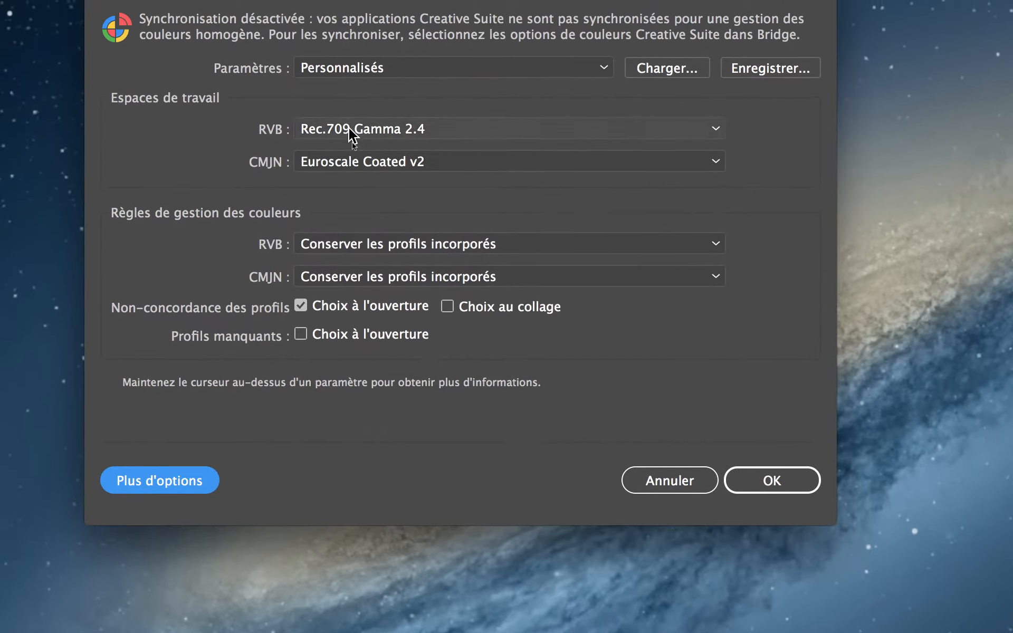
Step: In Illustrator's colour settings, show the conversion options, choose Rec.709 Gamma 2.4 as the RGB working space and confirm
left_click(345, 90)
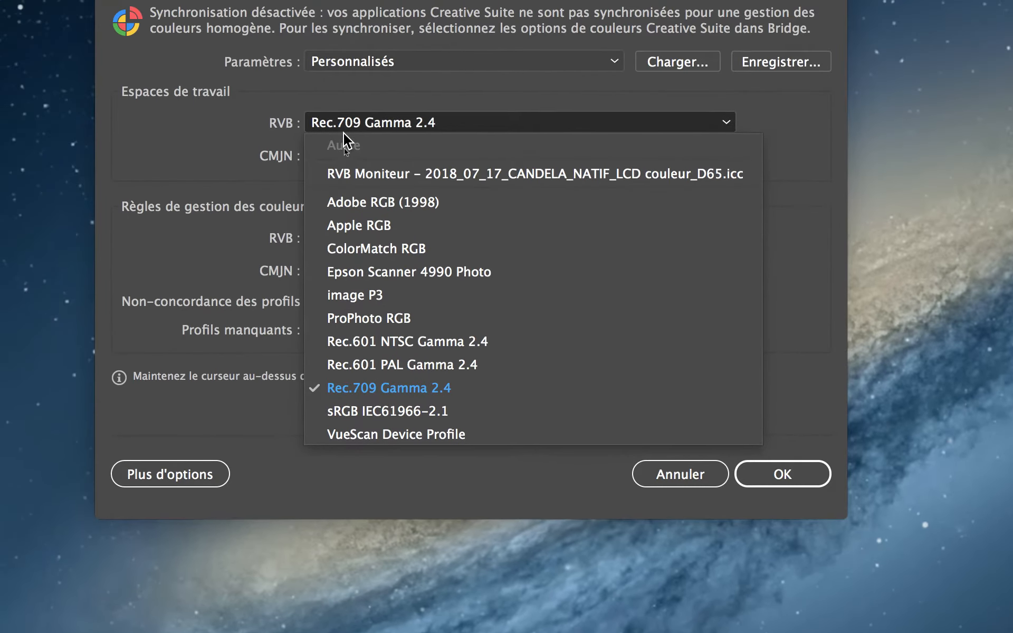
left_click(341, 132)
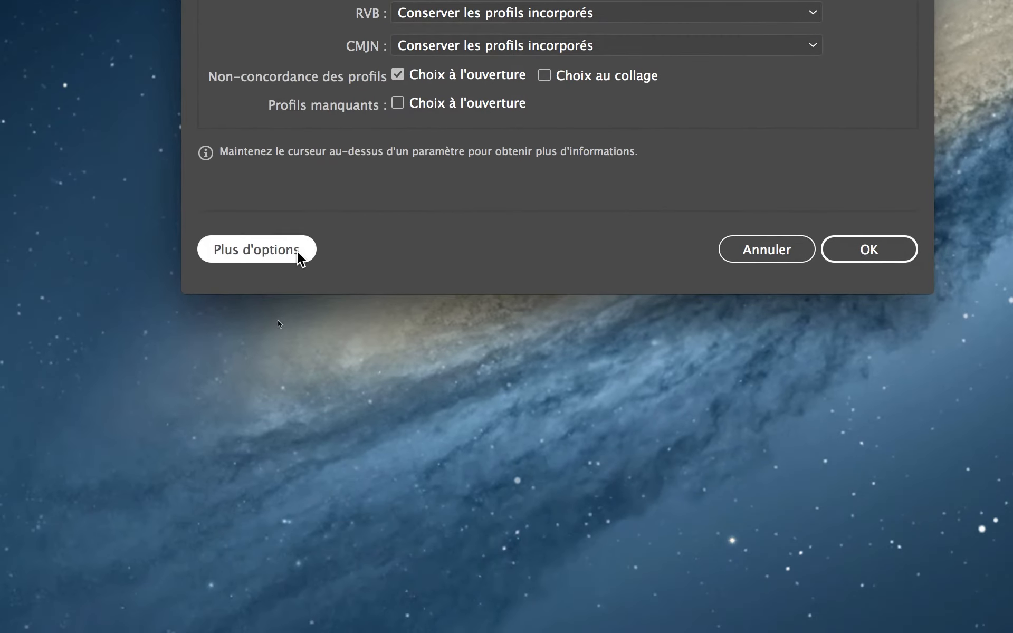
left_click(213, 481)
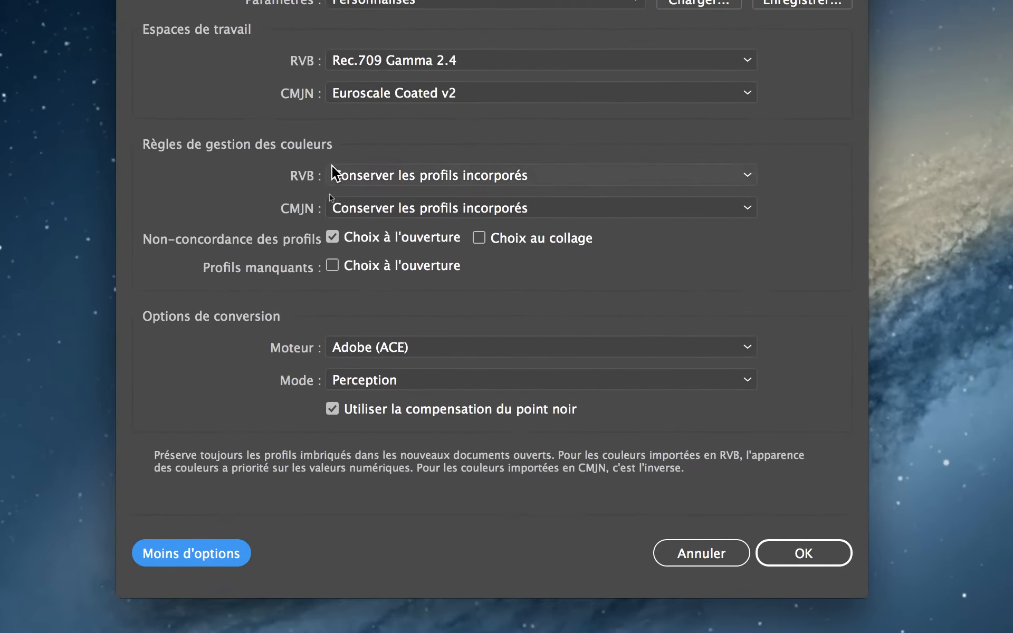
left_click(380, 65)
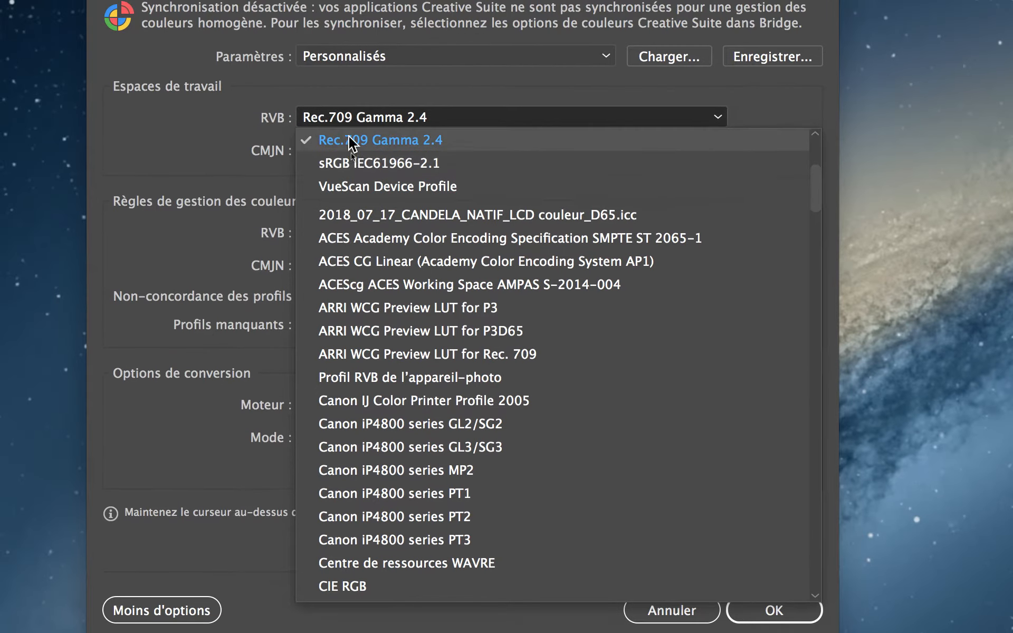
left_click(364, 104)
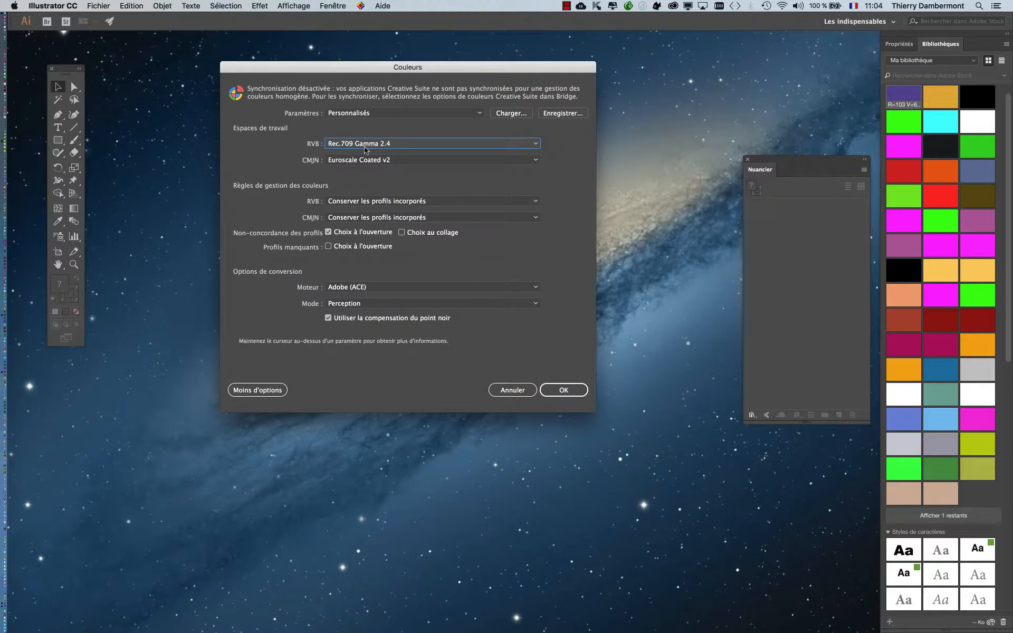
left_click(576, 396)
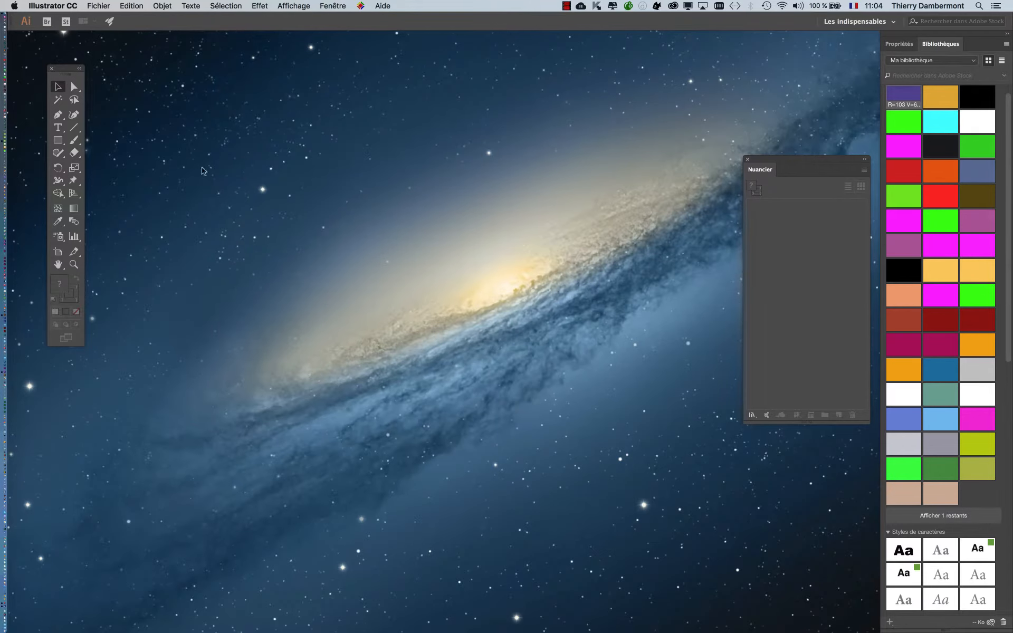
Step: Open adobe-rgb.ai from the TESTS AFTER EFFECTS ET MEDIA ENCODER folder
left_click(106, 5)
mouse_move(123, 51)
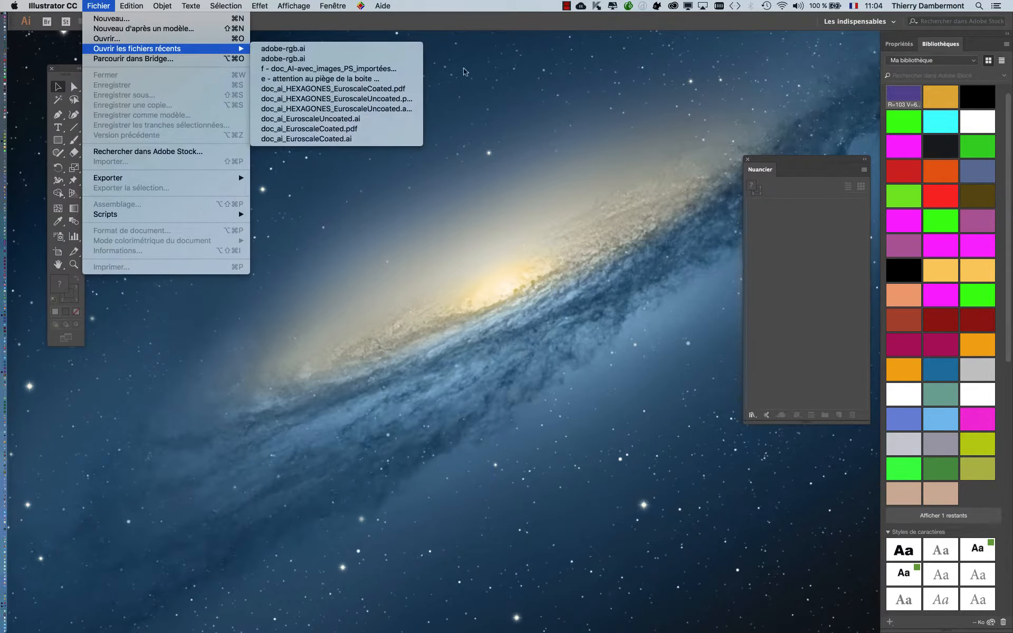
left_click(413, 58)
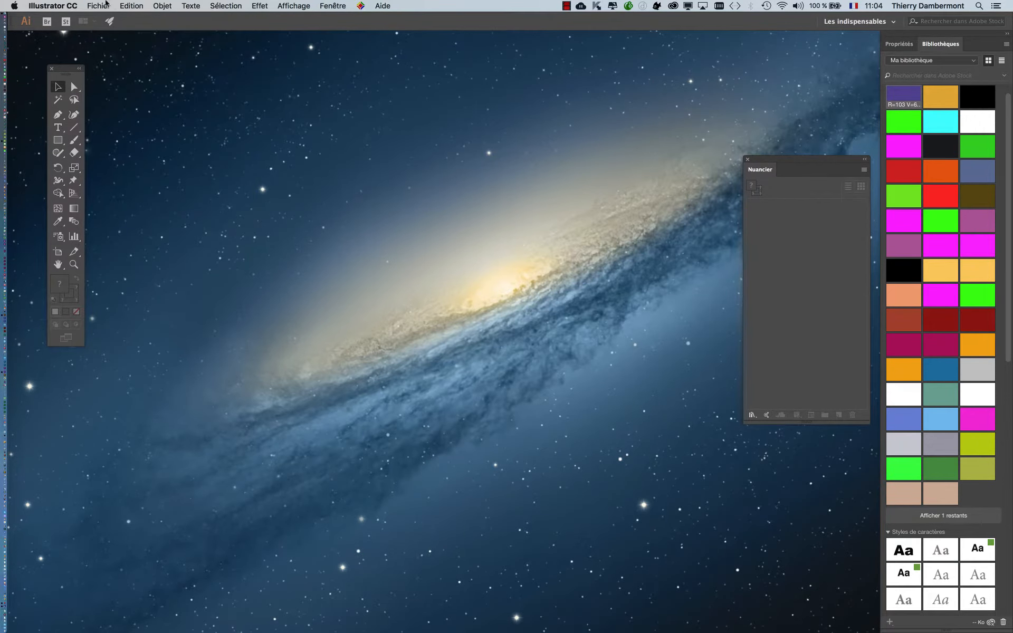
left_click(108, 3)
left_click(108, 38)
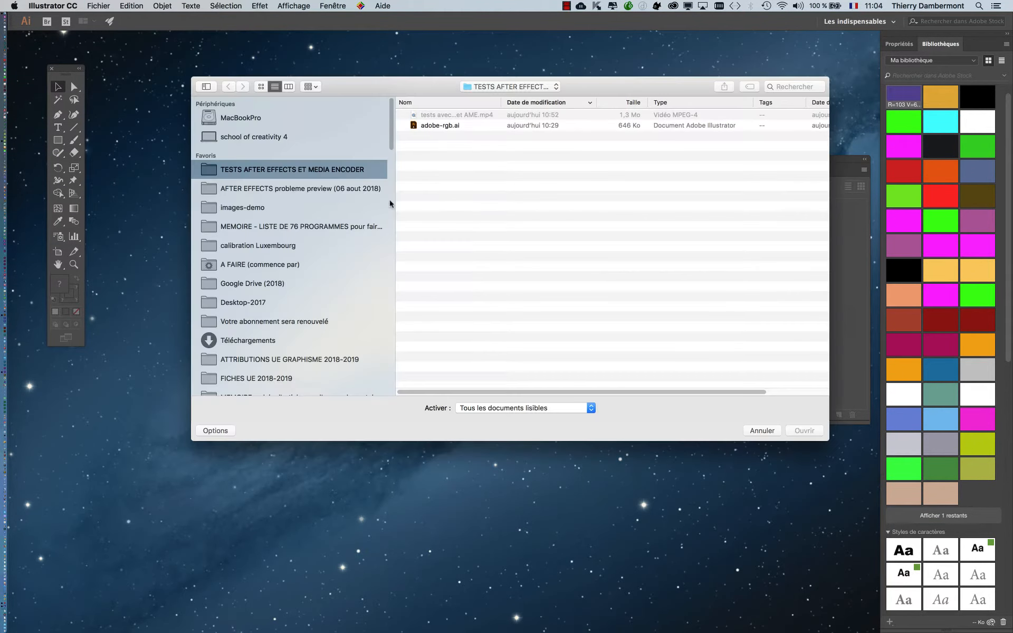
left_click(451, 126)
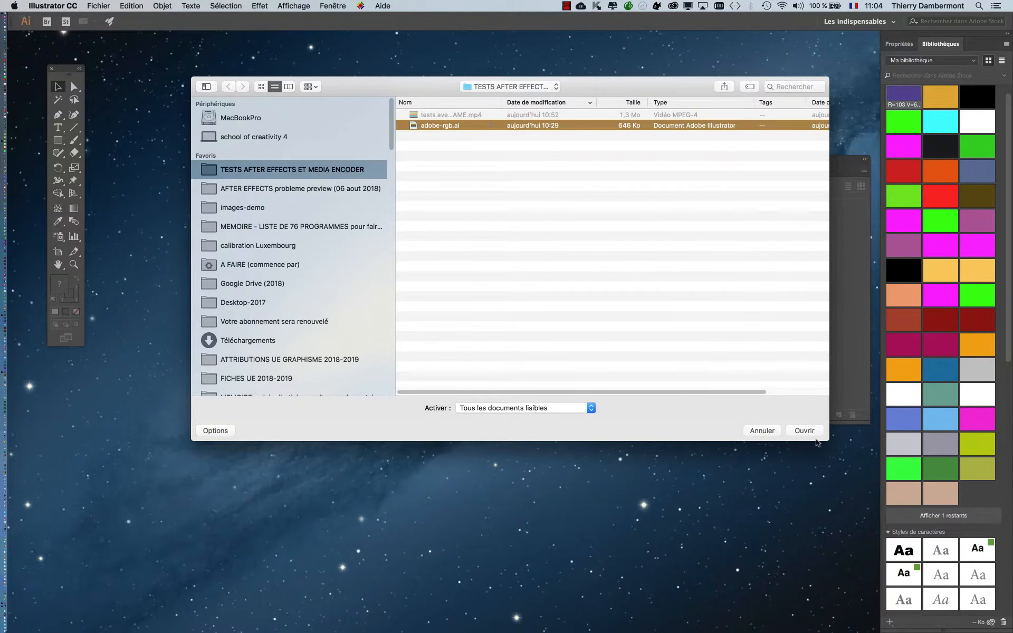
left_click(812, 431)
Step: Convert the document's colours to the Rec.709 Gamma 2.4 working space on opening and check the profile shown for the document
left_click_drag(541, 246, 354, 168)
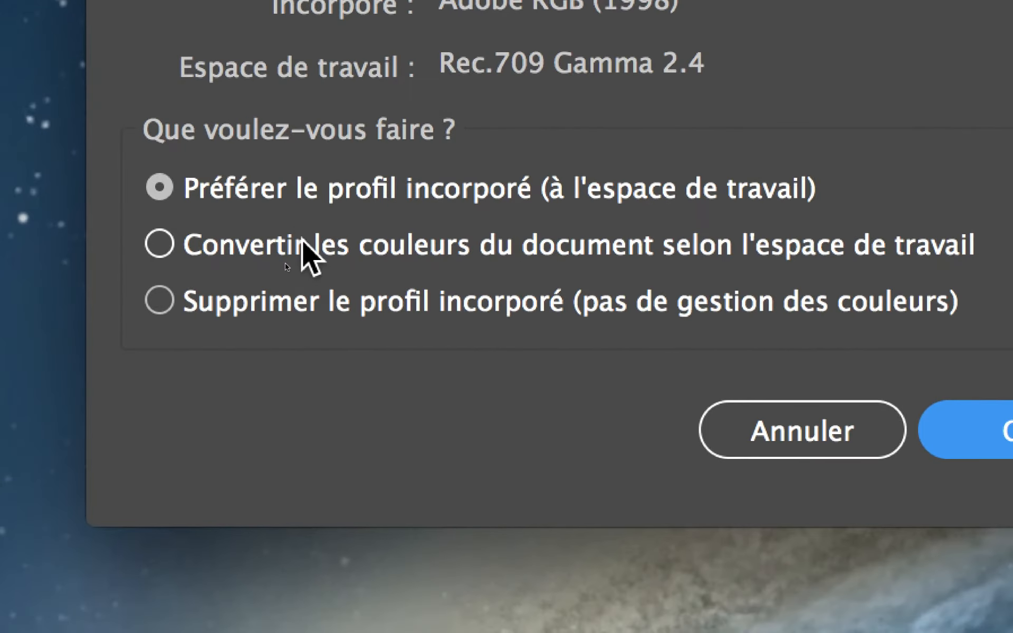
left_click(388, 316)
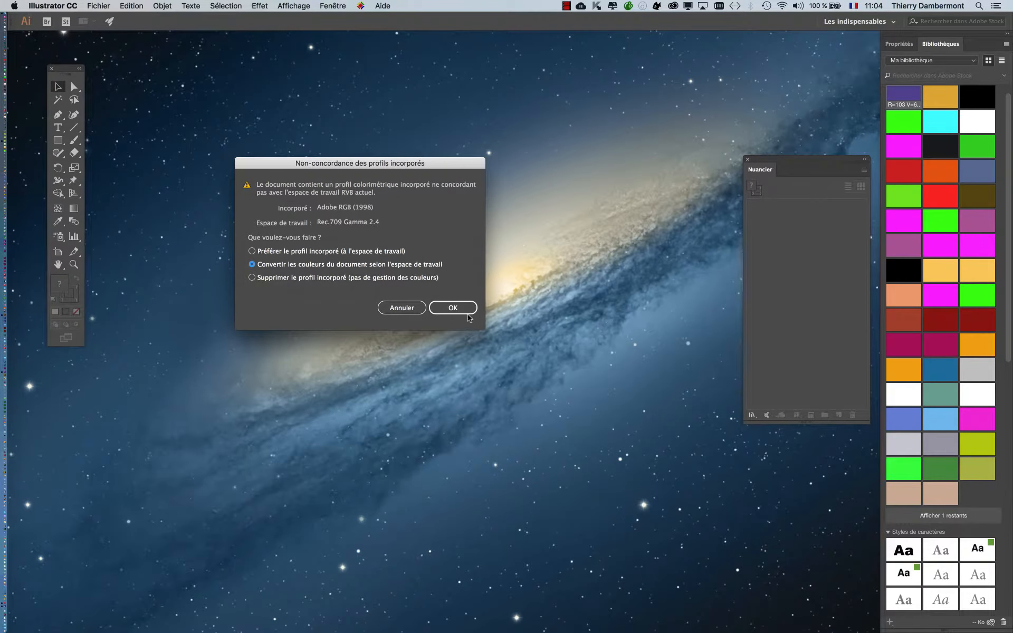
left_click(459, 311)
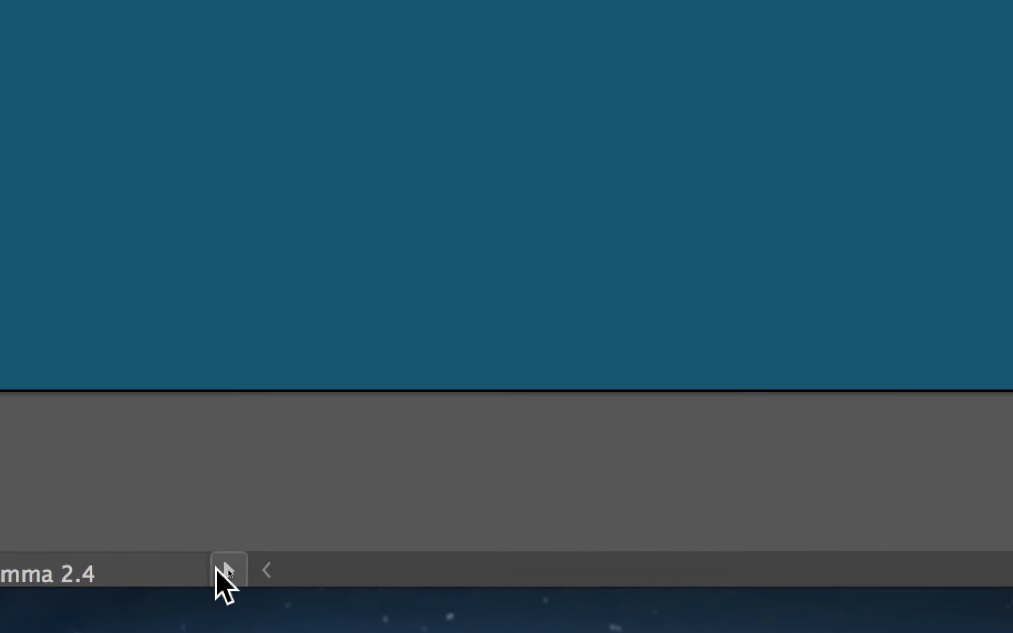
left_click(222, 545)
mouse_move(229, 597)
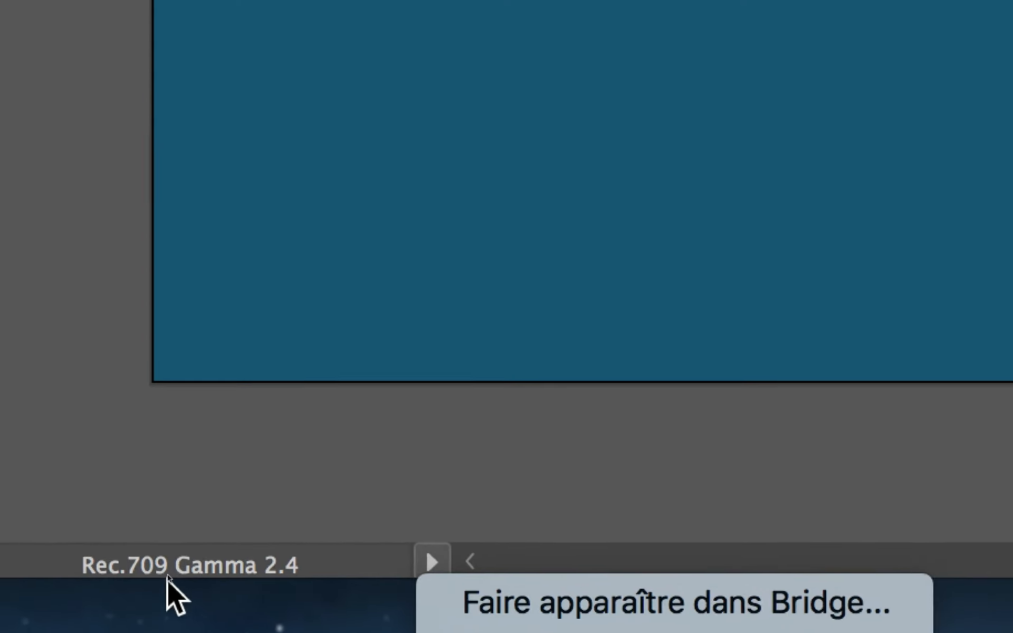
left_click(167, 581)
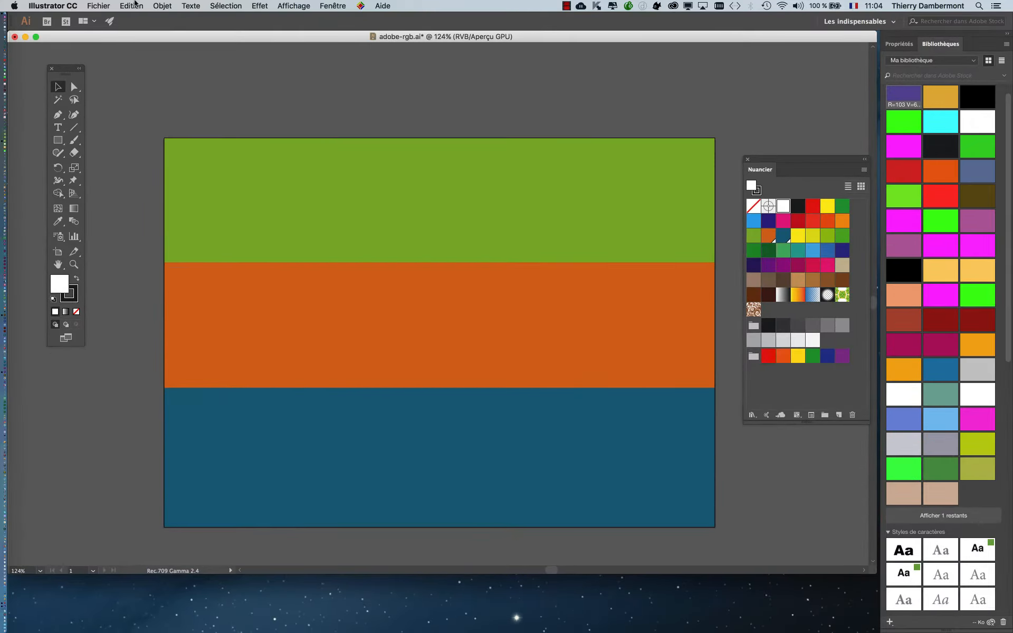
Step: Save the converted Illustrator document as rec709.ai in the TESTS AFTER EFFECTS ET MEDIA ENCODER folder, with its ICC profile embedded
left_click(98, 6)
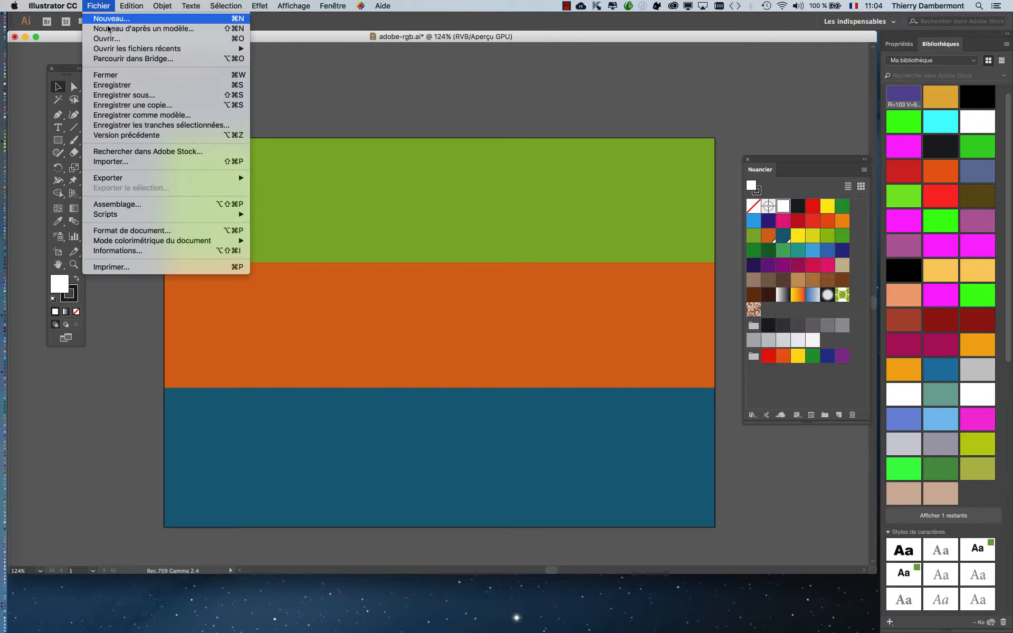
left_click(132, 95)
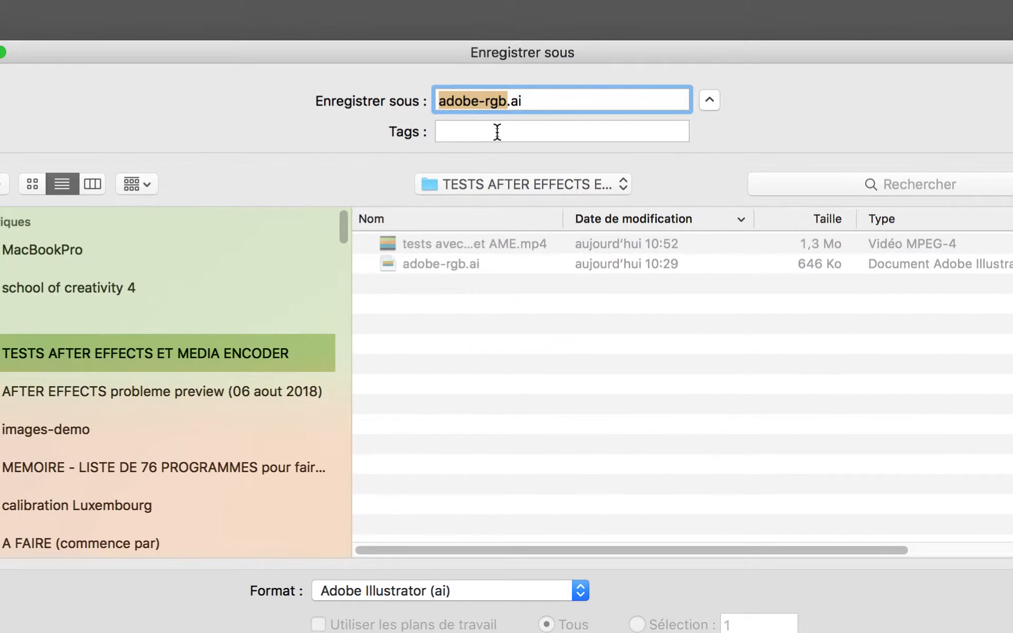
type("rec709")
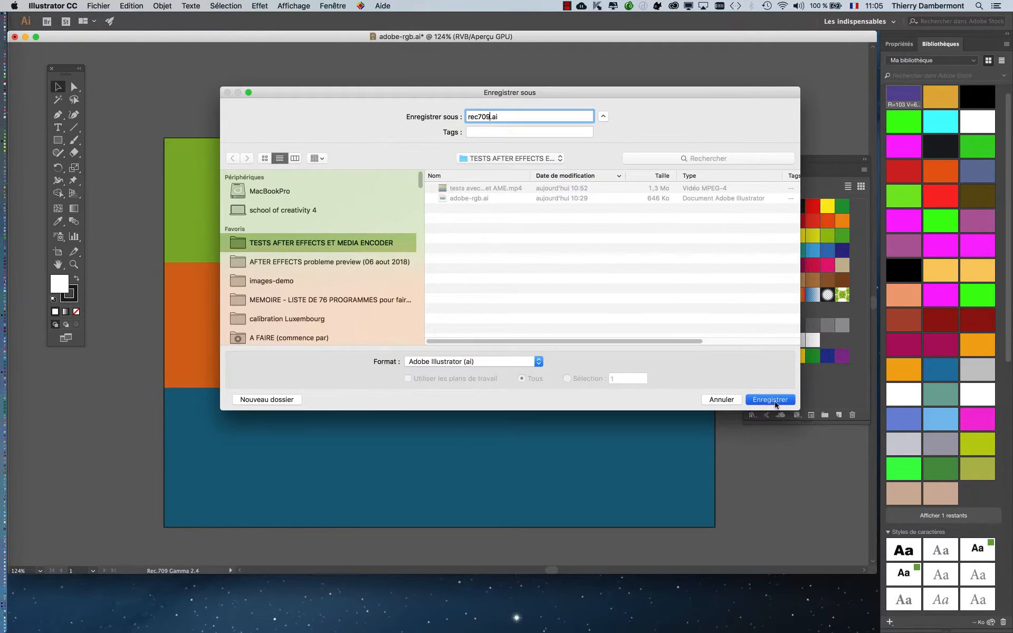
left_click(779, 402)
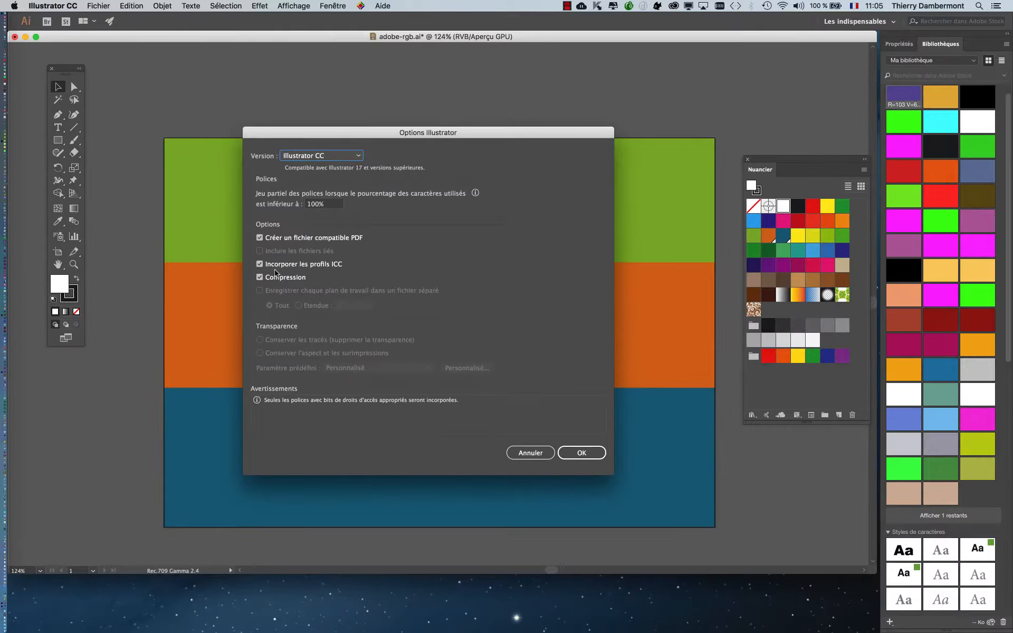
key("Return")
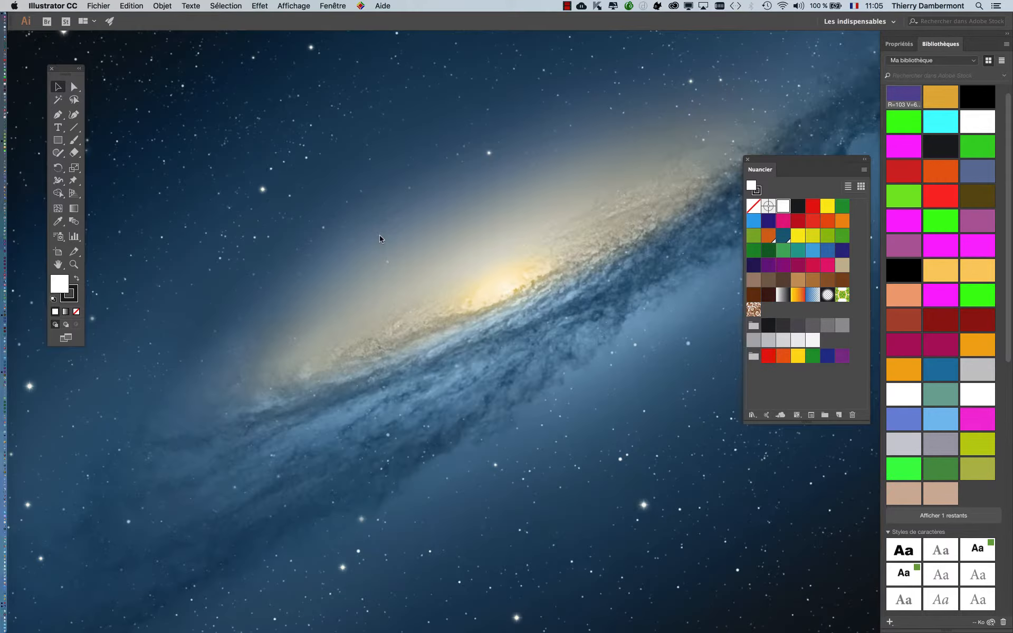
Step: Switch to After Effects, move the composition viewer aside and delete the adobe-rgb.ai footage from the project, confirming its removal from the composition
key("super+Tab")
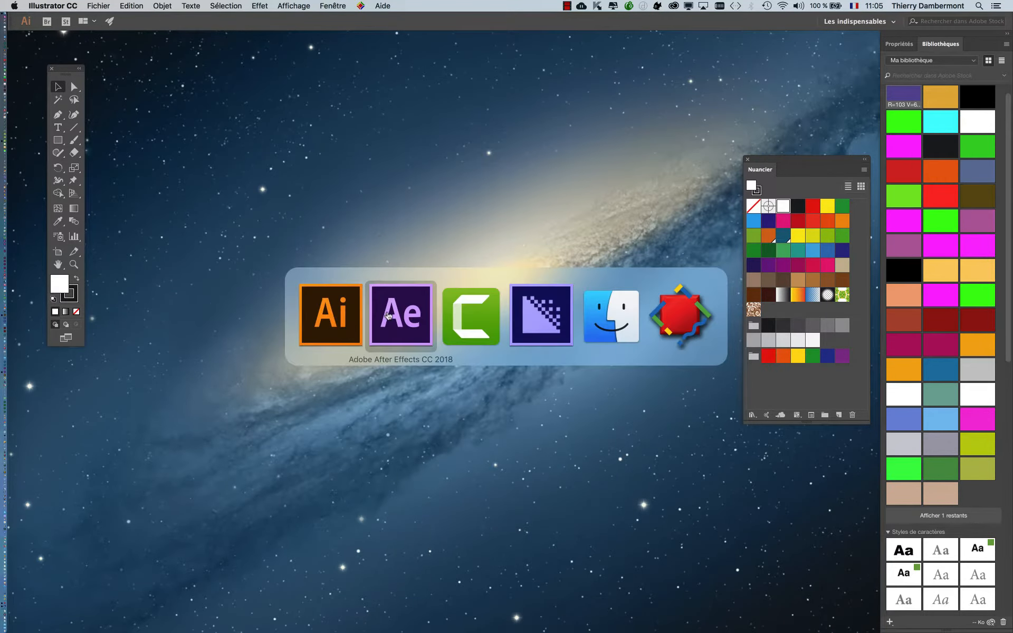
left_click(401, 325)
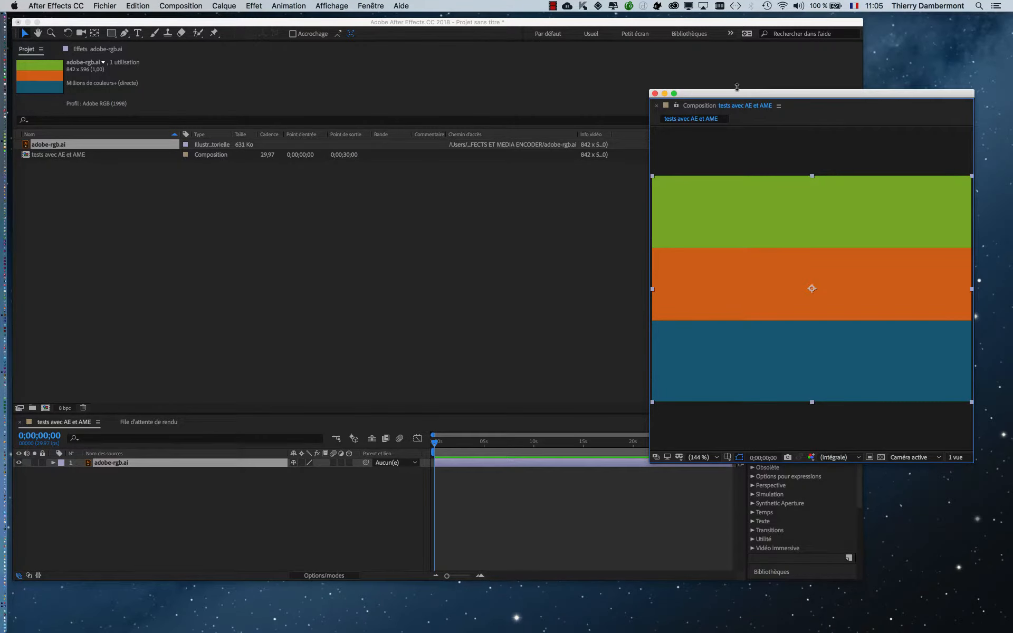
left_click_drag(728, 95, 749, 92)
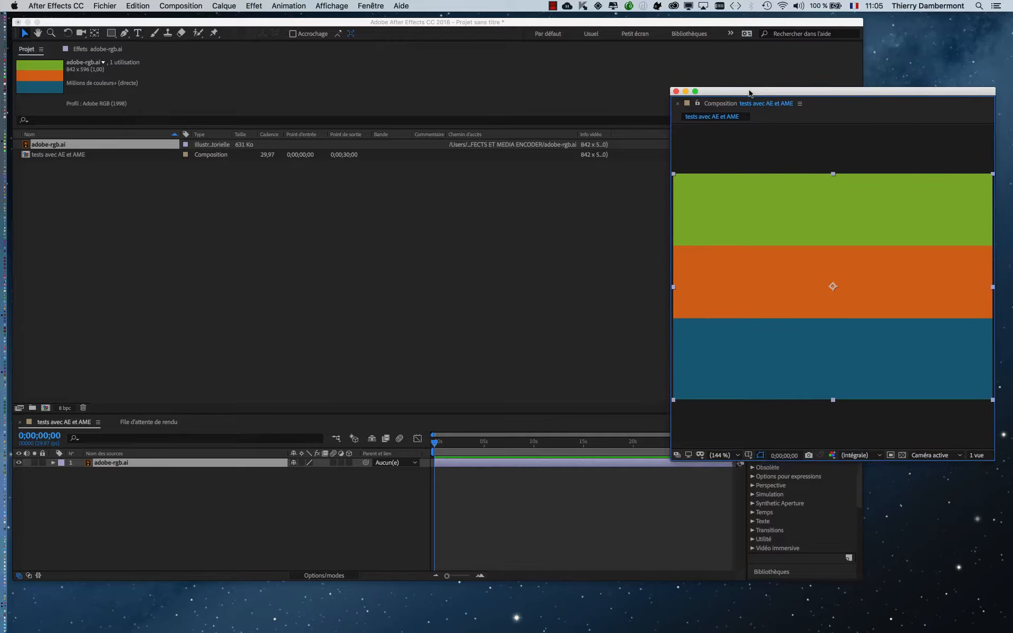
right_click(74, 145)
mouse_move(248, 275)
key("Escape")
left_click(83, 408)
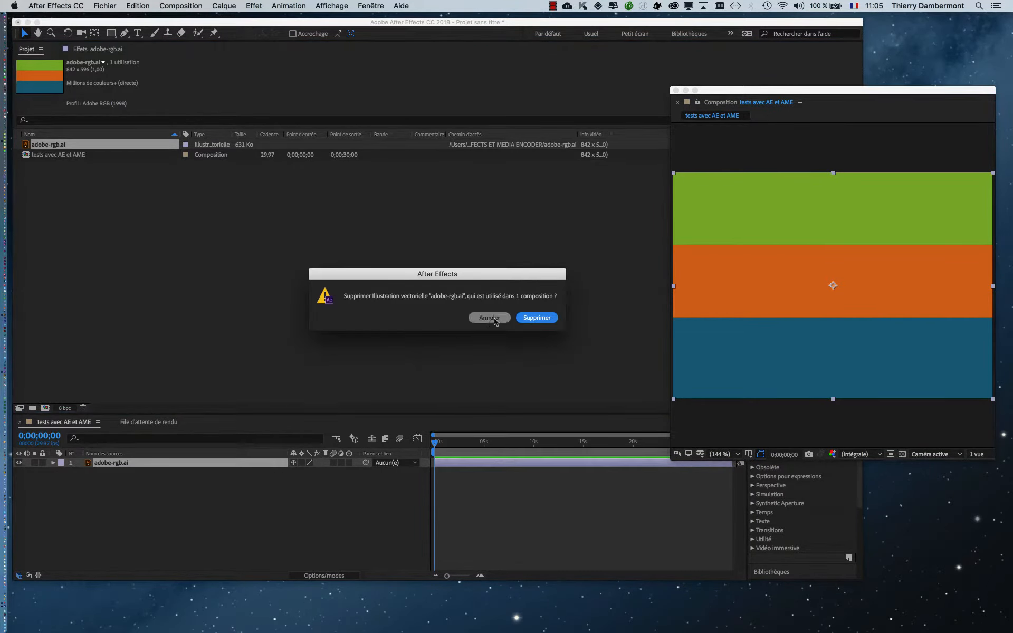
left_click(536, 318)
Step: Import rec709.ai as footage from the TESTS AFTER EFFECTS ET MEDIA ENCODER folder and add it to the composition "tests avec AE et AME"
right_click(50, 179)
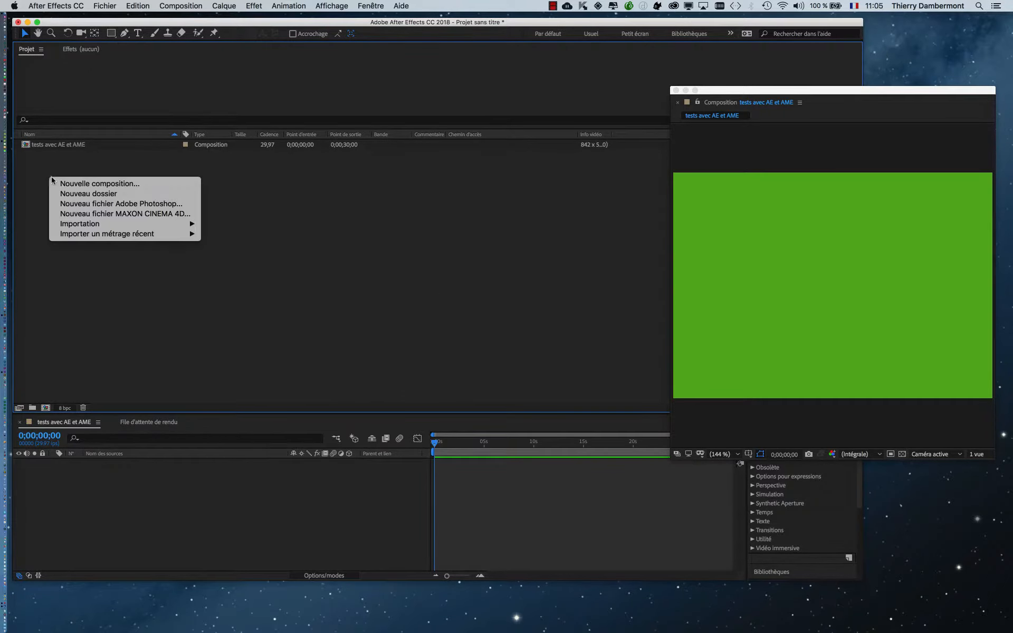
mouse_move(97, 224)
left_click(229, 225)
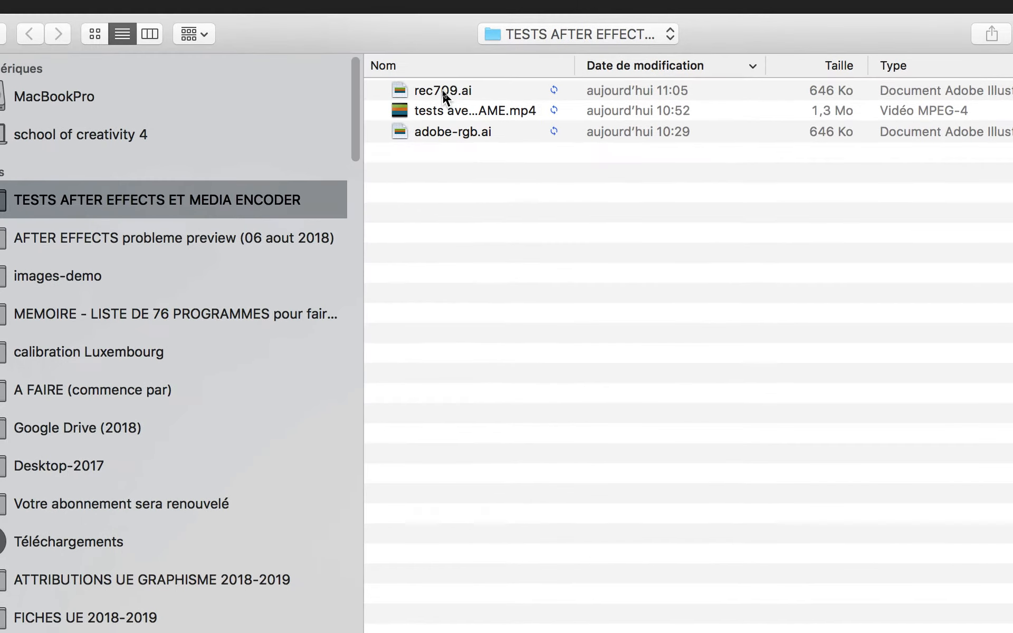
left_click(480, 90)
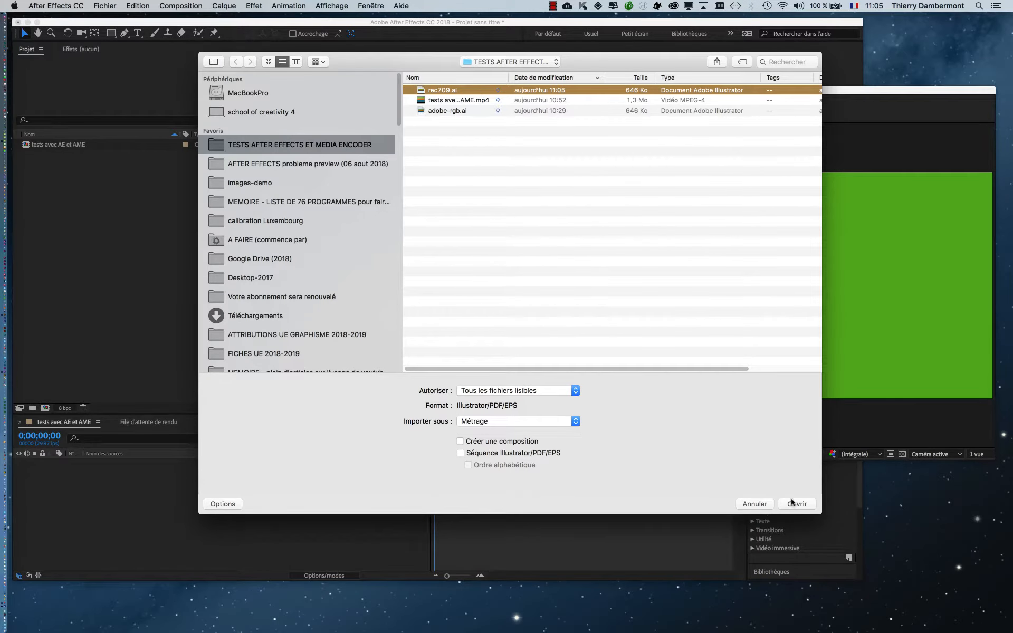
left_click(791, 503)
left_click_drag(25, 147, 450, 474)
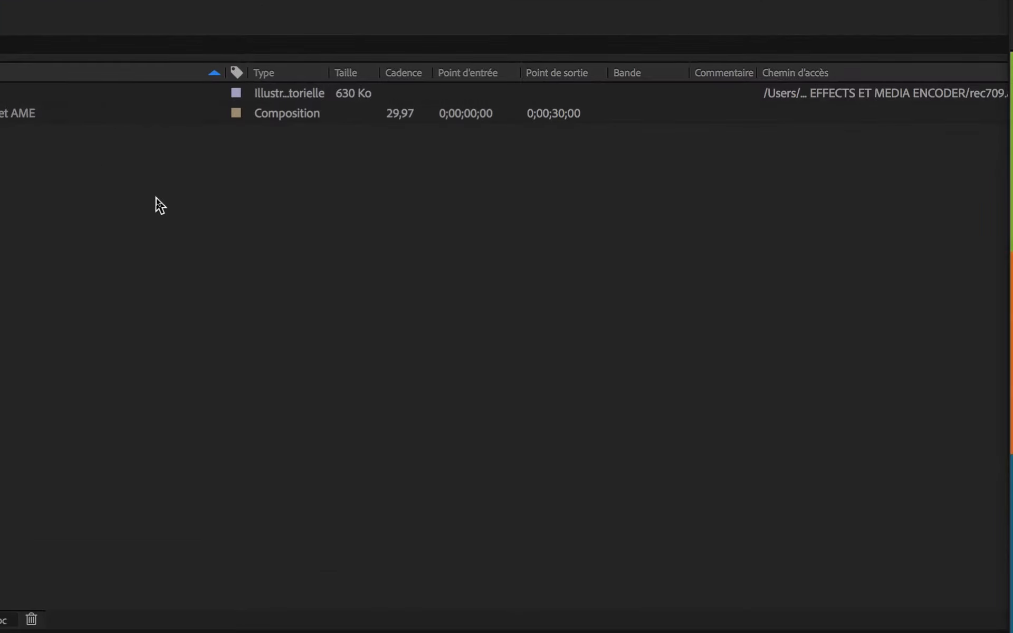
Step: Assign the Rec.709 Gamma 2.4 profile to the rec709.ai footage in its interpretation's colour management settings and confirm
left_click(84, 165)
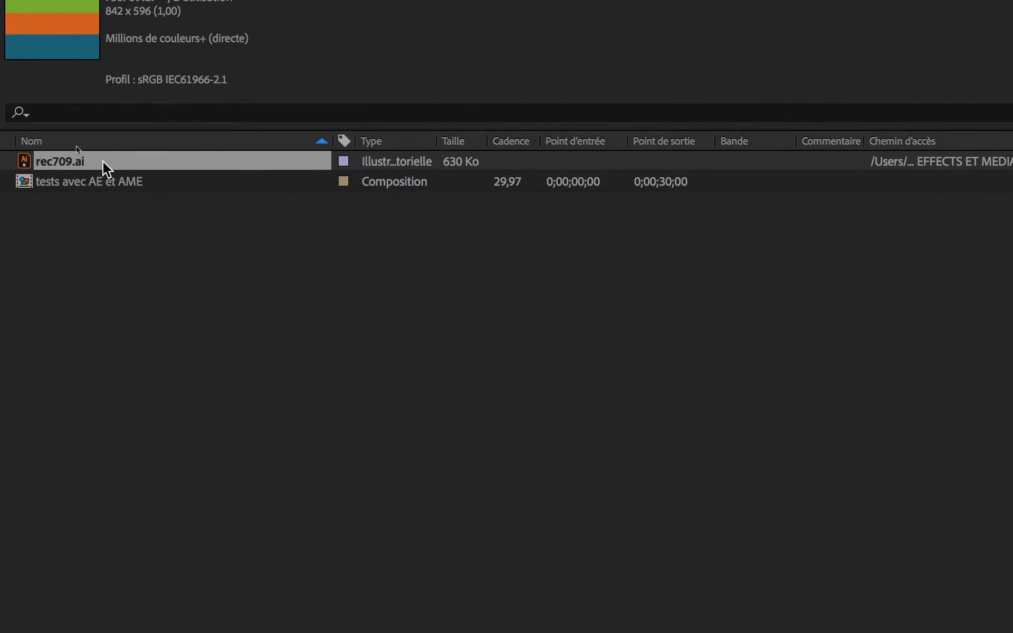
right_click(103, 163)
mouse_move(185, 211)
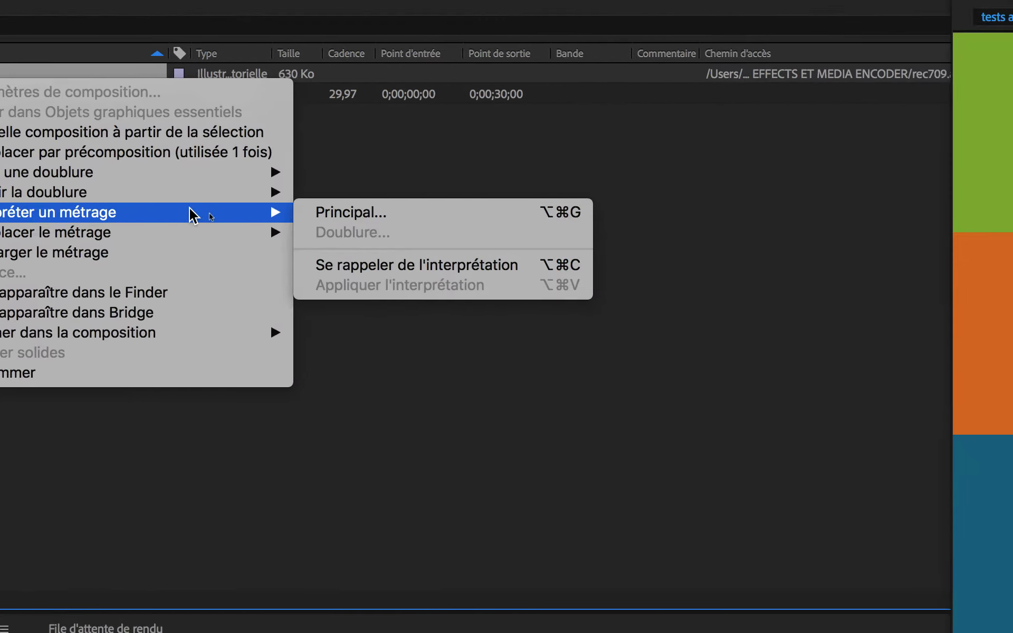
left_click(440, 208)
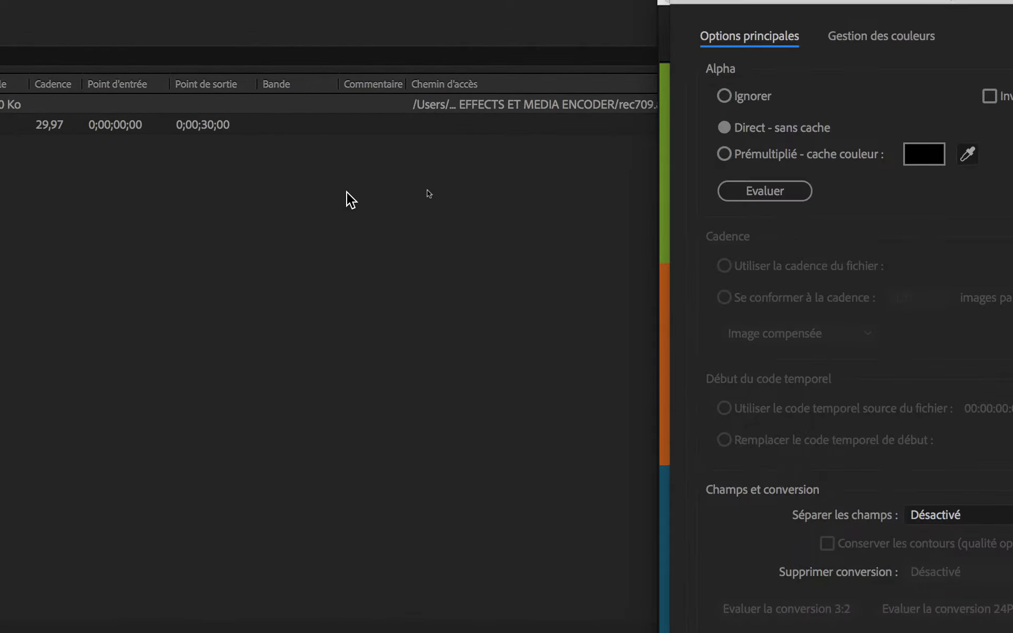
left_click(523, 118)
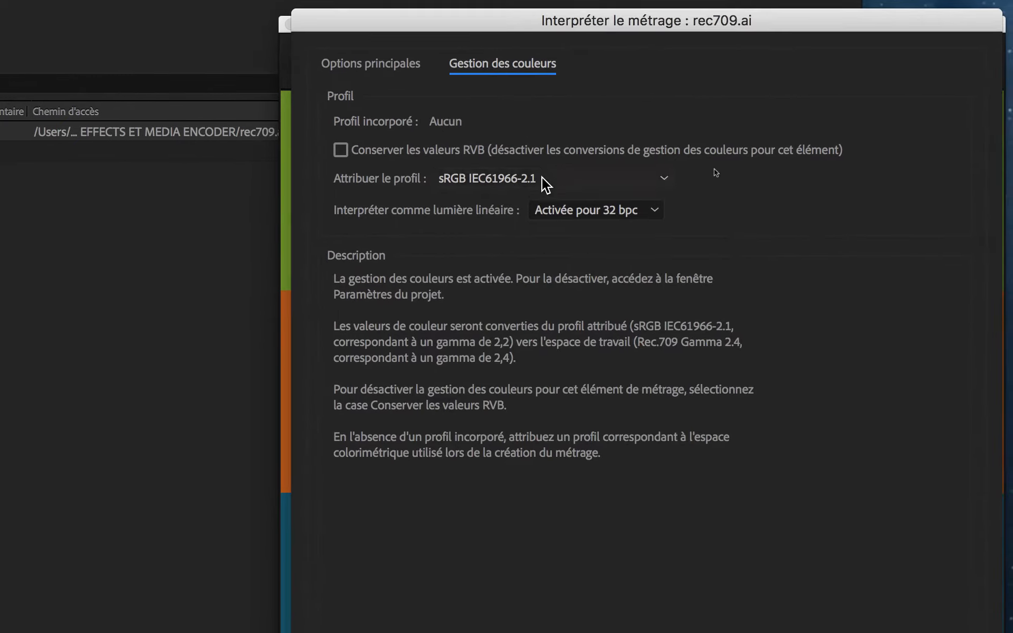
left_click(530, 203)
scroll(533, 259, "up", 5)
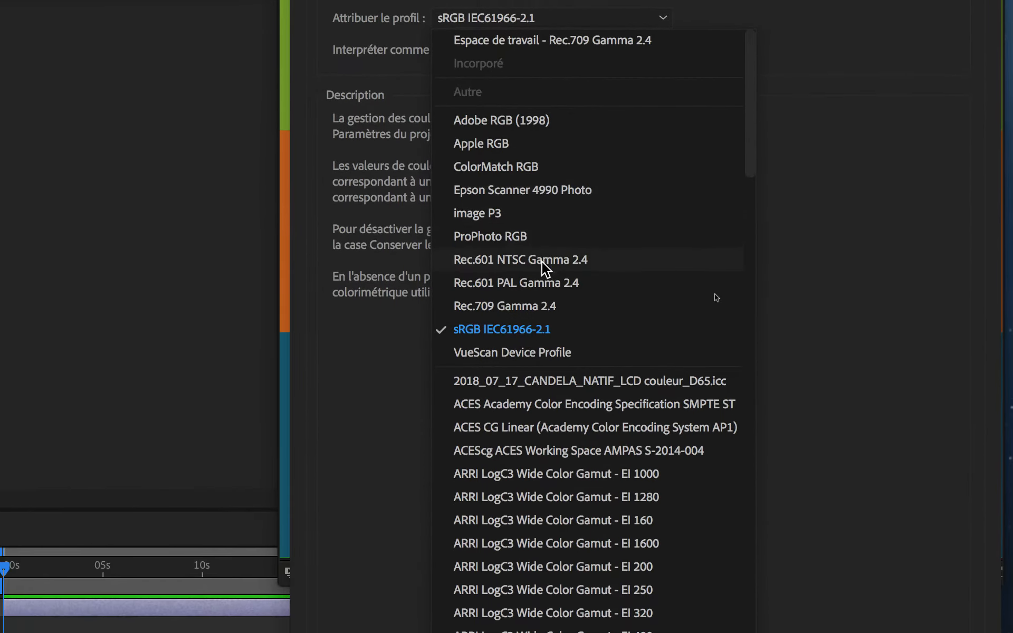
left_click(549, 380)
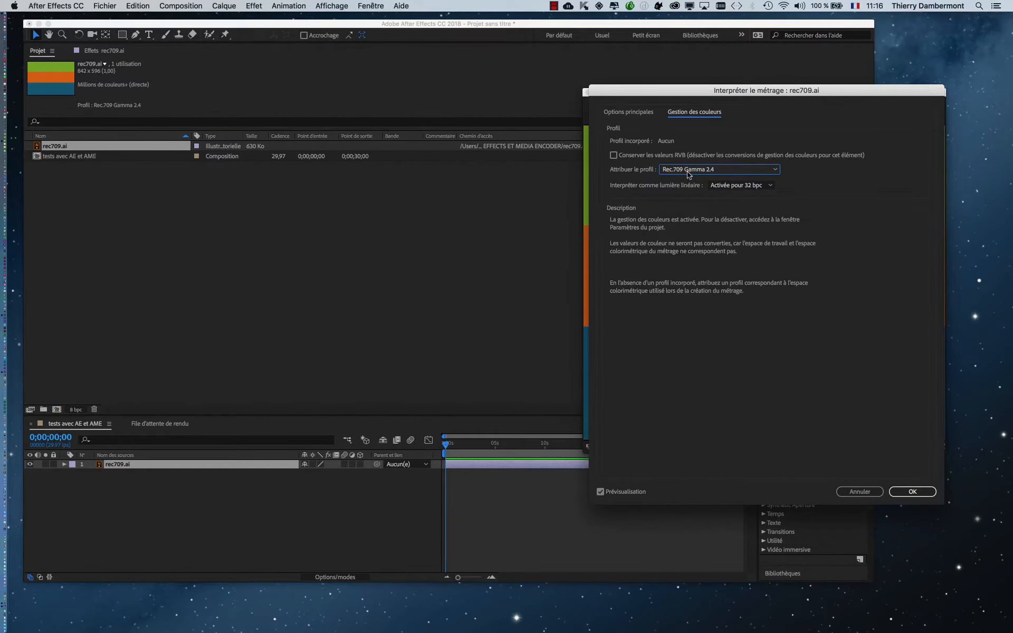
left_click_drag(845, 92, 459, 72)
left_click(529, 477)
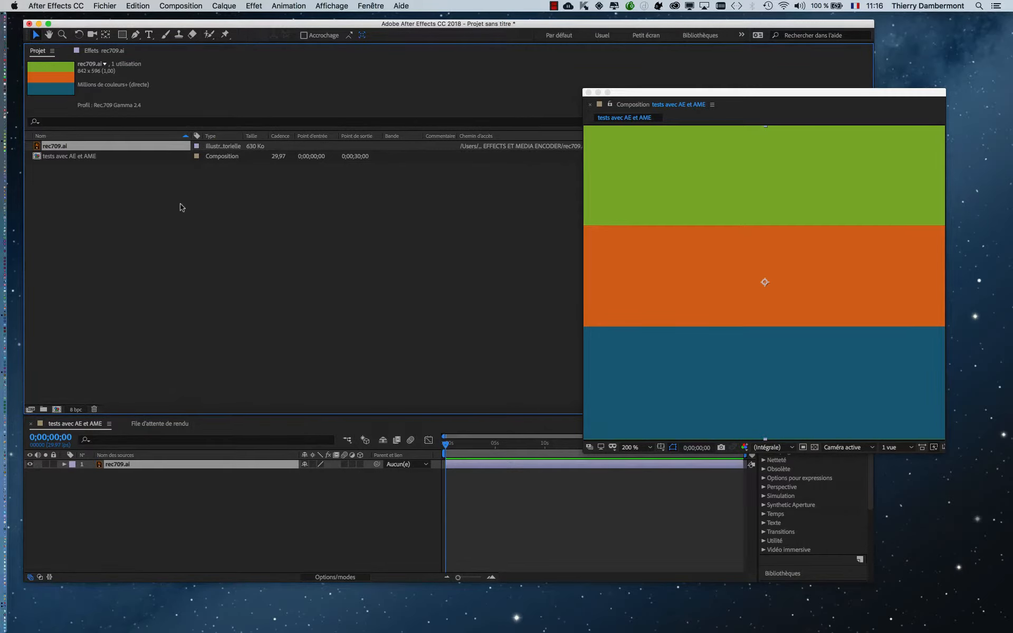
Step: Check the colour profile shown in the project for the rec709.ai footage
left_click(148, 203)
left_click(112, 153)
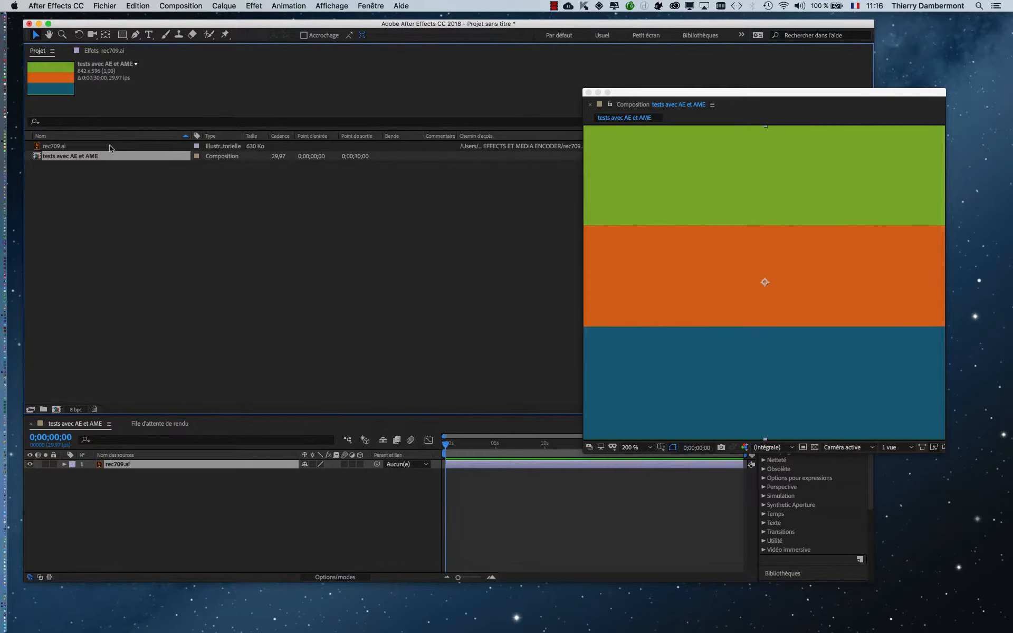
left_click(109, 145)
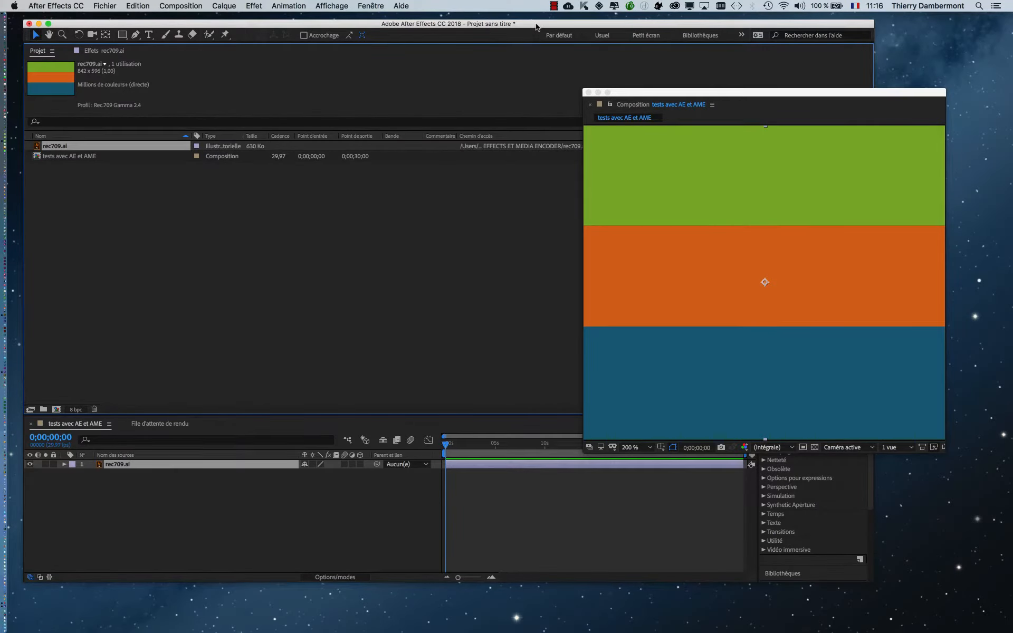
Step: Bring Illustrator's rec709.ai document into view beside the After Effects composition viewer and compare the colours of their bands
left_click_drag(537, 27, 601, 529)
key("super+Tab")
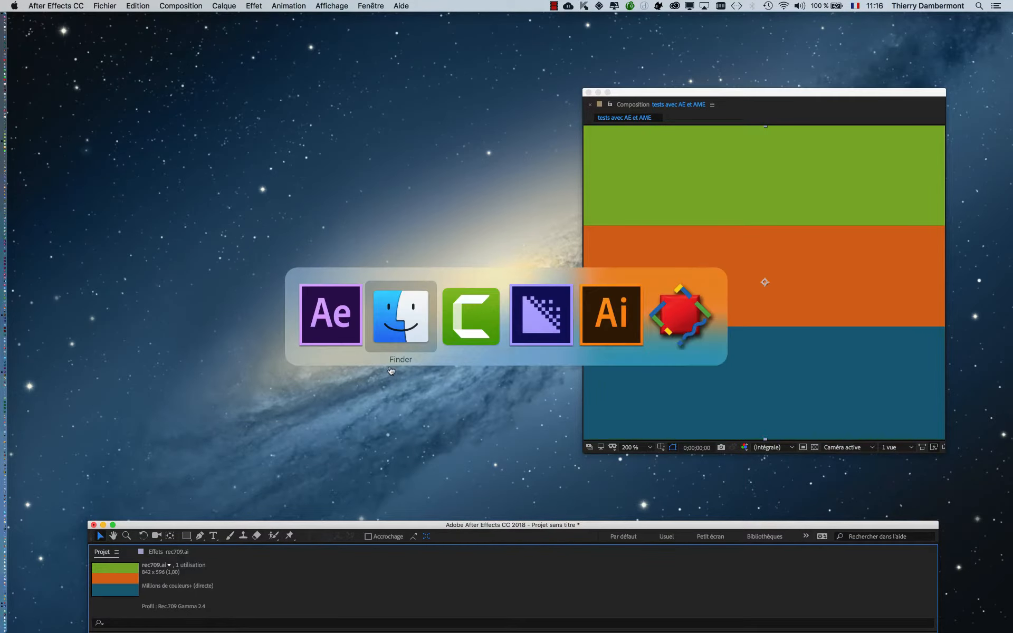
left_click(604, 301)
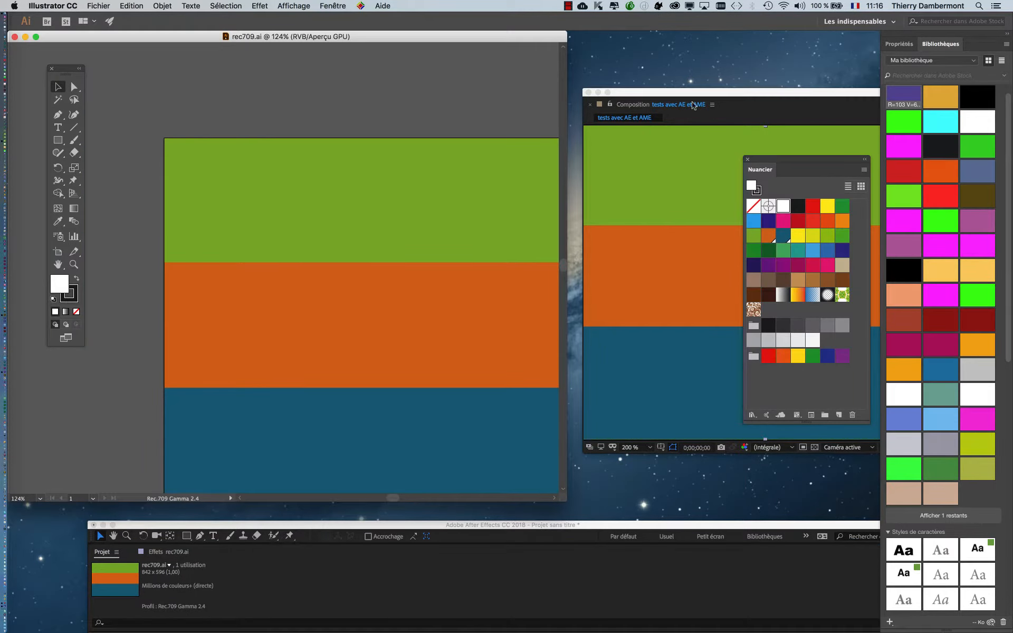
left_click_drag(680, 95, 615, 130)
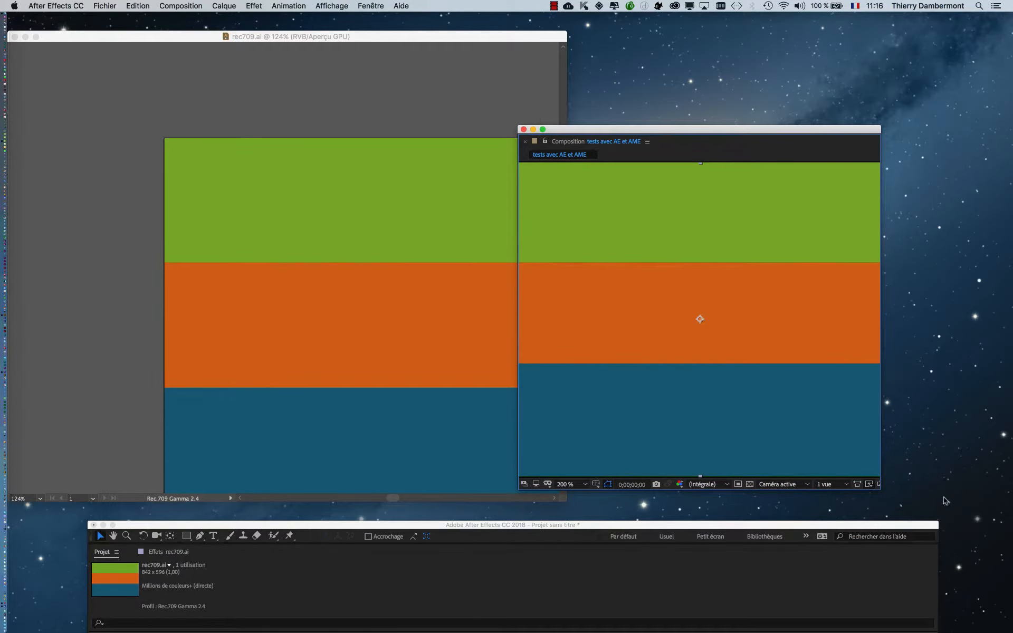
left_click_drag(879, 490, 904, 525)
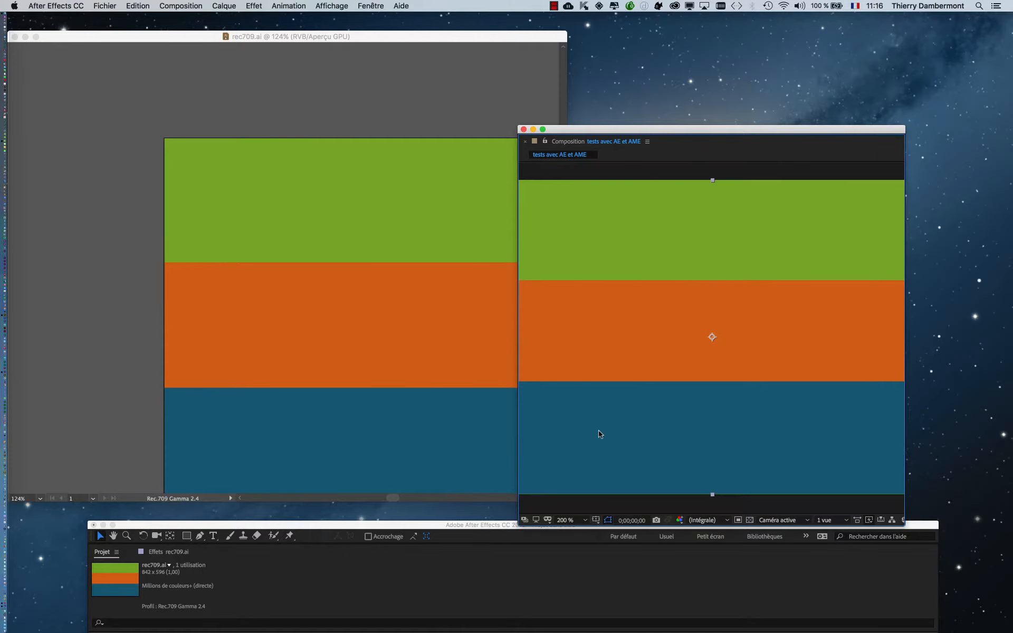
Step: Minimize the Illustrator document, bring the After Effects project window back up and move the composition viewer off its project list
left_click(451, 51)
left_click(26, 37)
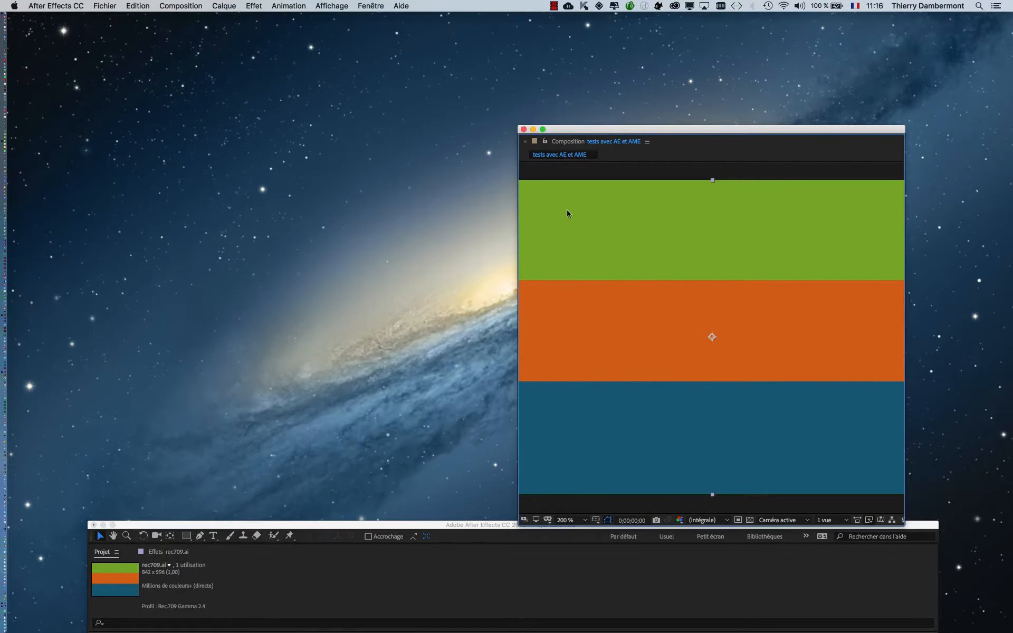
left_click_drag(482, 525, 408, 40)
left_click_drag(571, 130, 673, 128)
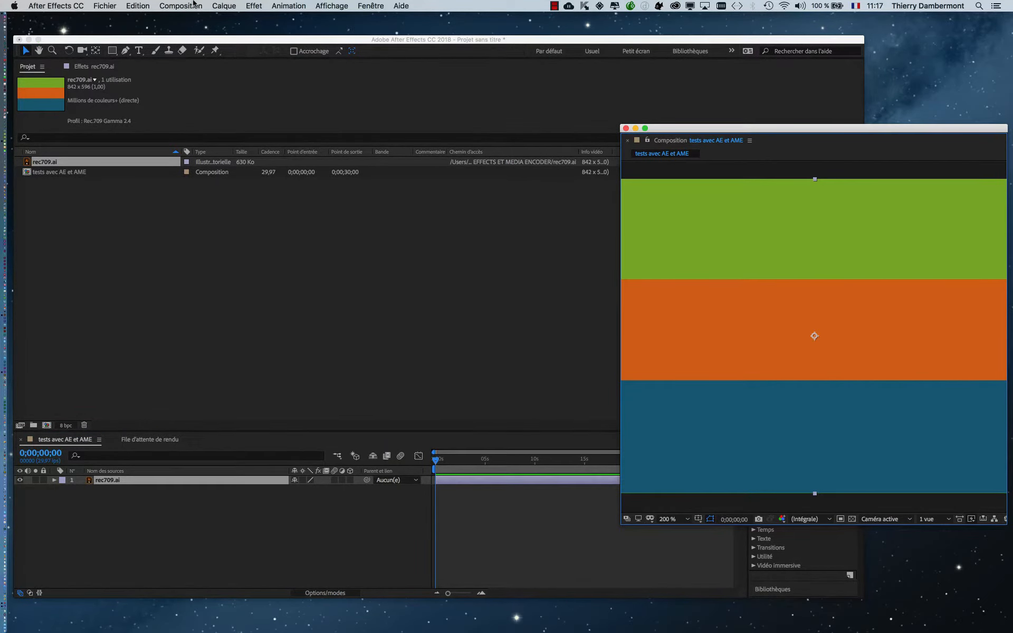
Step: Queue the composition in Adobe Media Encoder as H.264, with output "tests avec AE et AME.mp4" in the TESTS AFTER EFFECTS ET MEDIA ENCODER folder
left_click(194, 4)
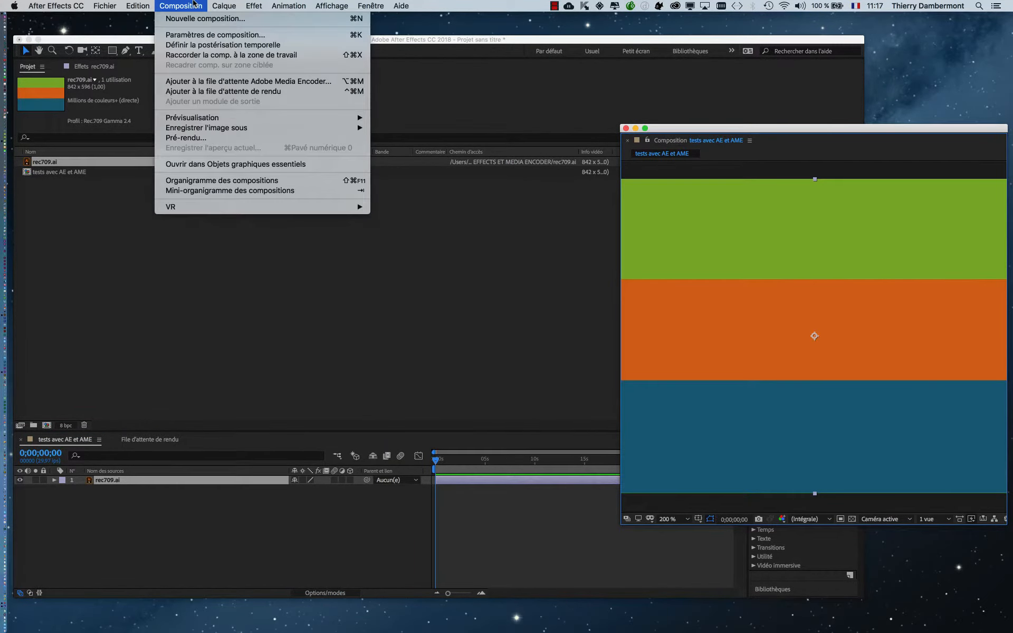
left_click(210, 82)
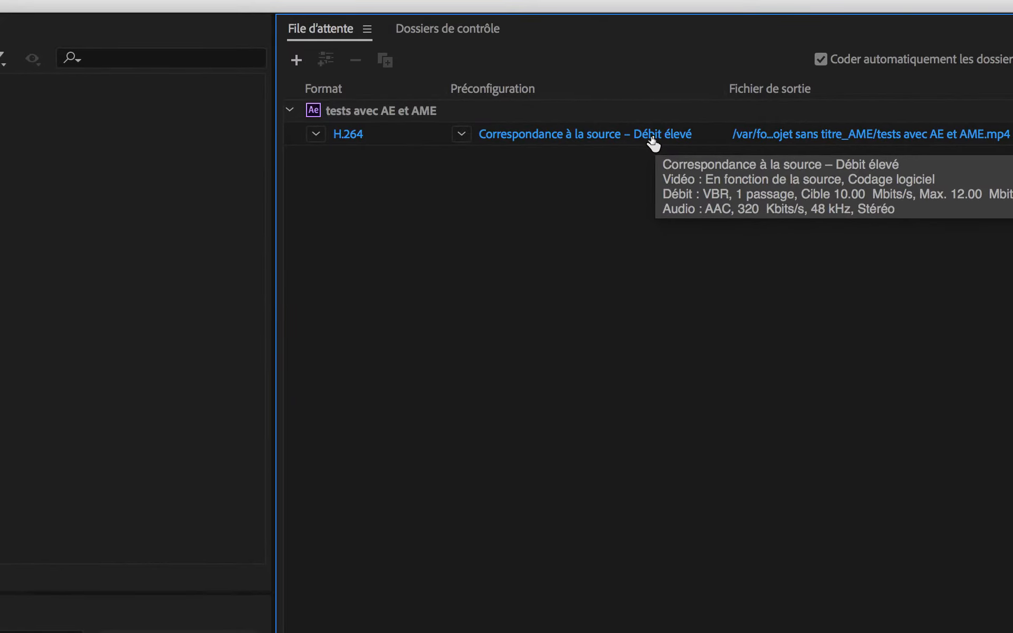
left_click(652, 136)
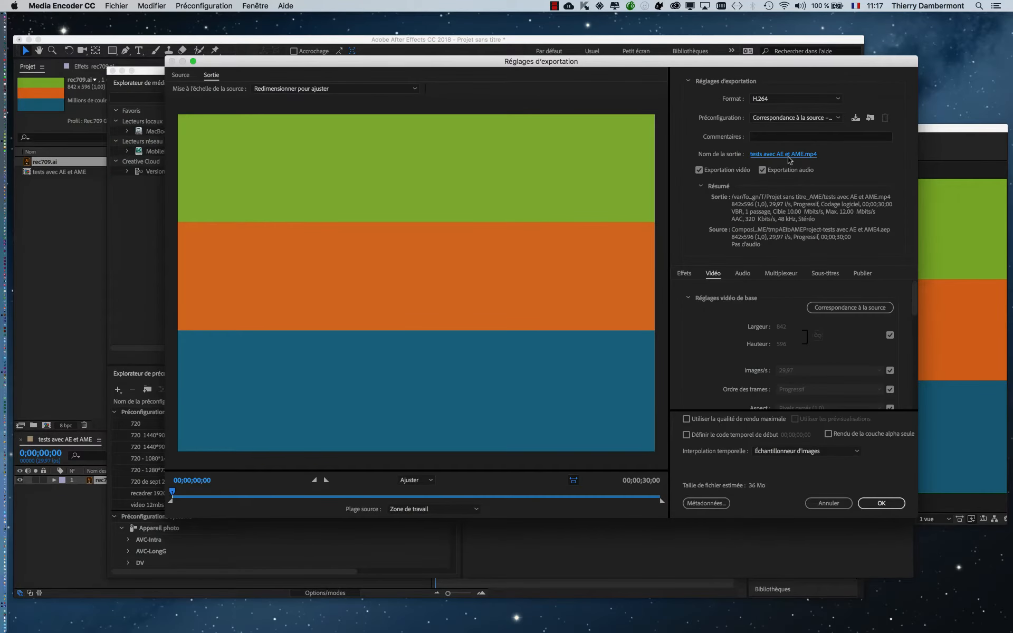
left_click(789, 158)
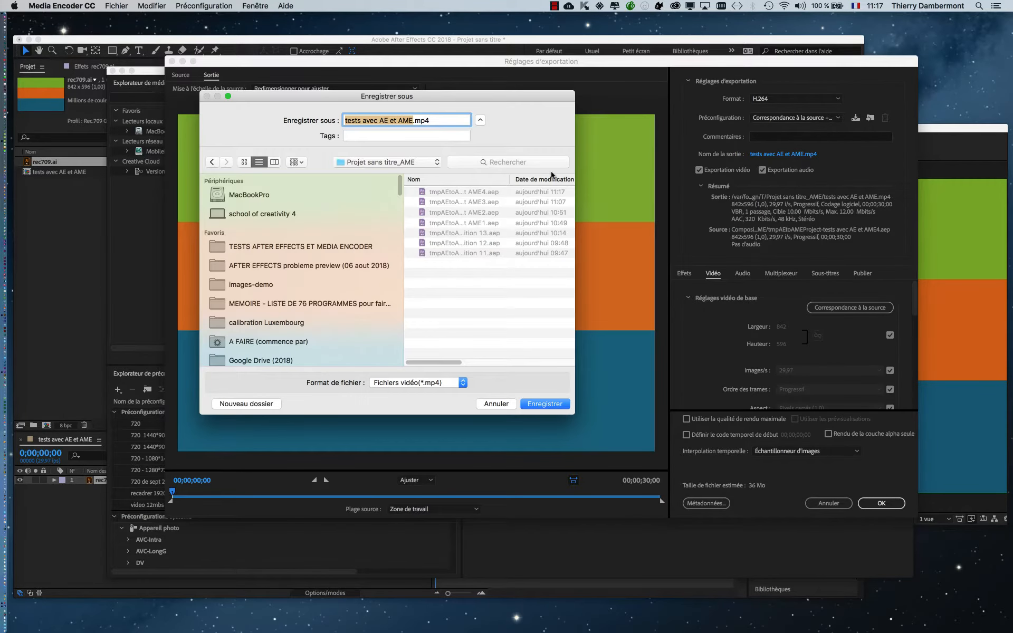
left_click(289, 246)
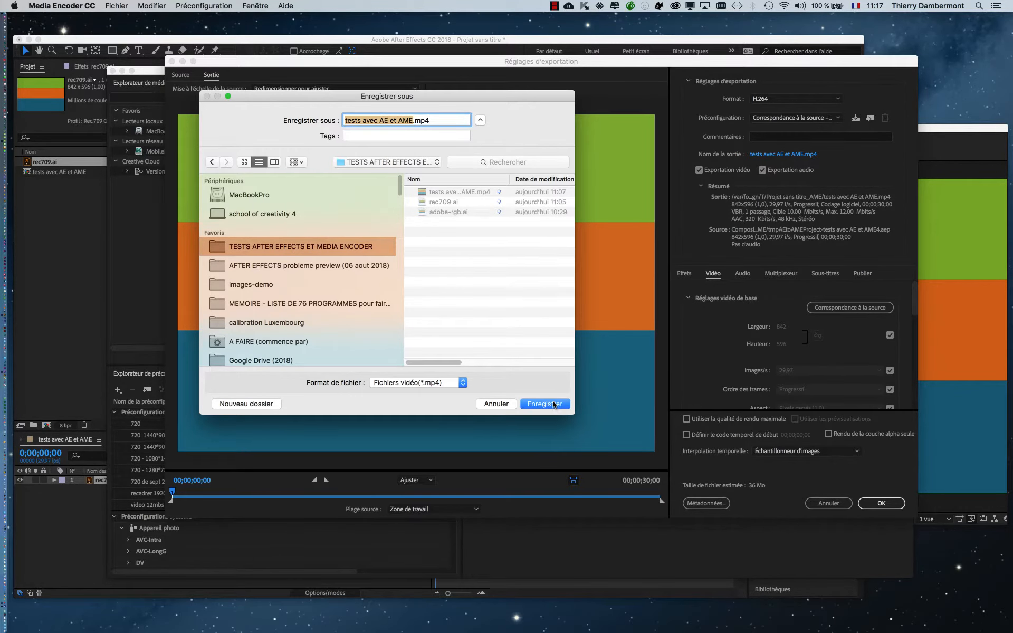
left_click(545, 403)
left_click(474, 167)
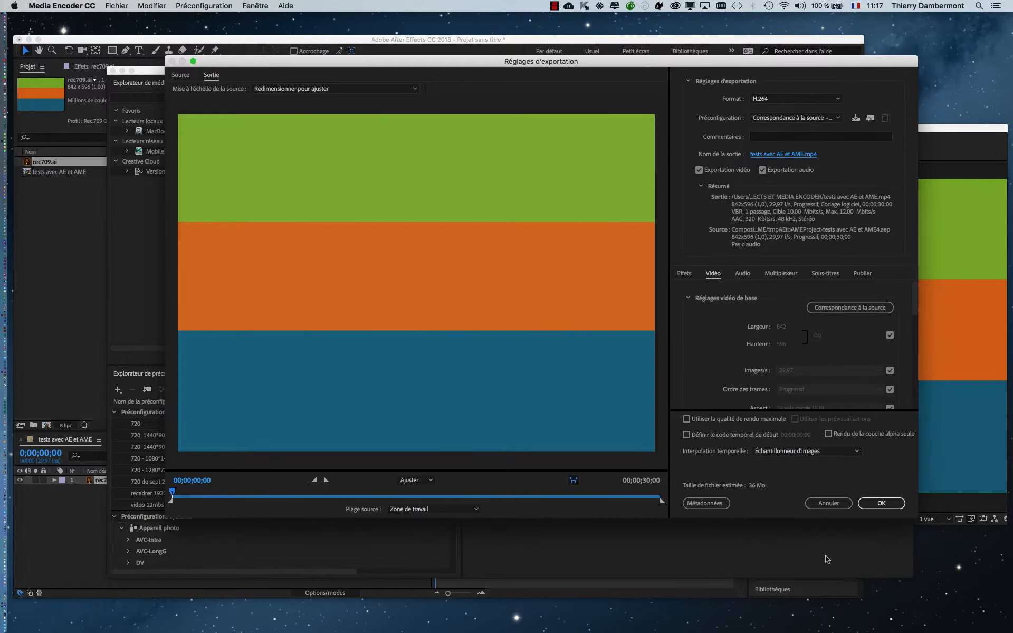
left_click(882, 503)
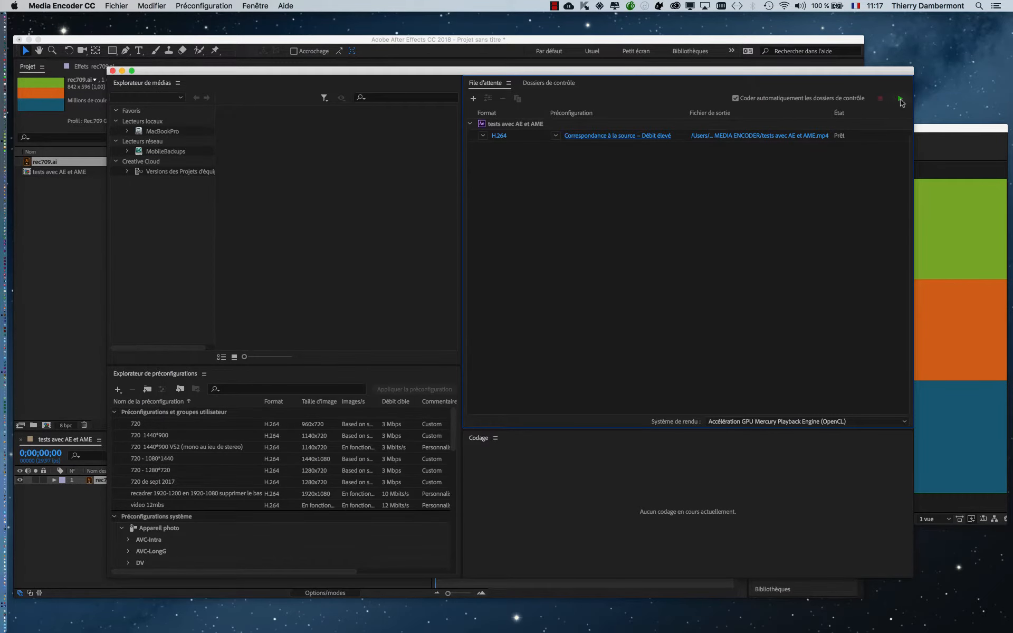
Step: Encode the queued H.264 composition in Media Encoder and hide the other applications' windows
left_click(900, 99)
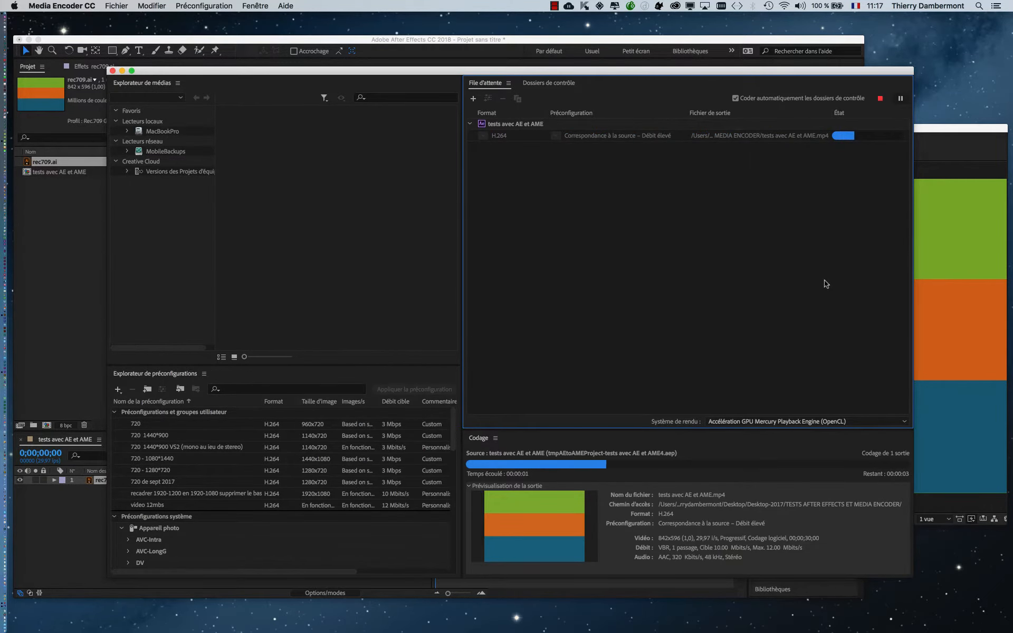
key("alt+super+h")
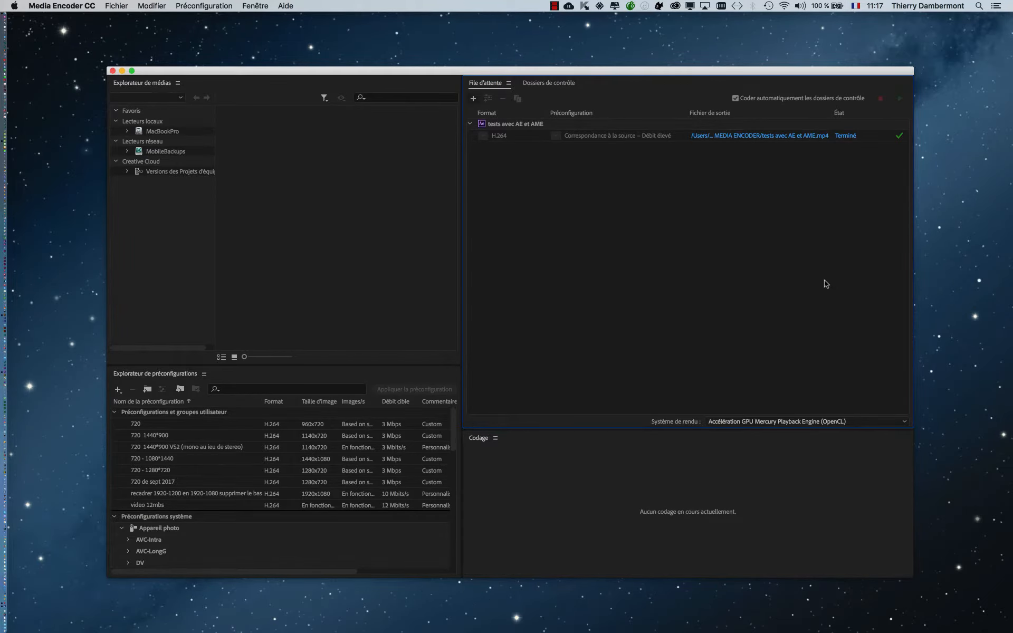
left_click_drag(556, 71, 582, 173)
Step: Open "tests avec AE et AME.mp4" from the TESTS AFTER EFFECTS ET MEDIA ENCODER folder in QuickTime Player and move its window aside
key("super+Tab")
key("super+Tab")
key("super+Tab")
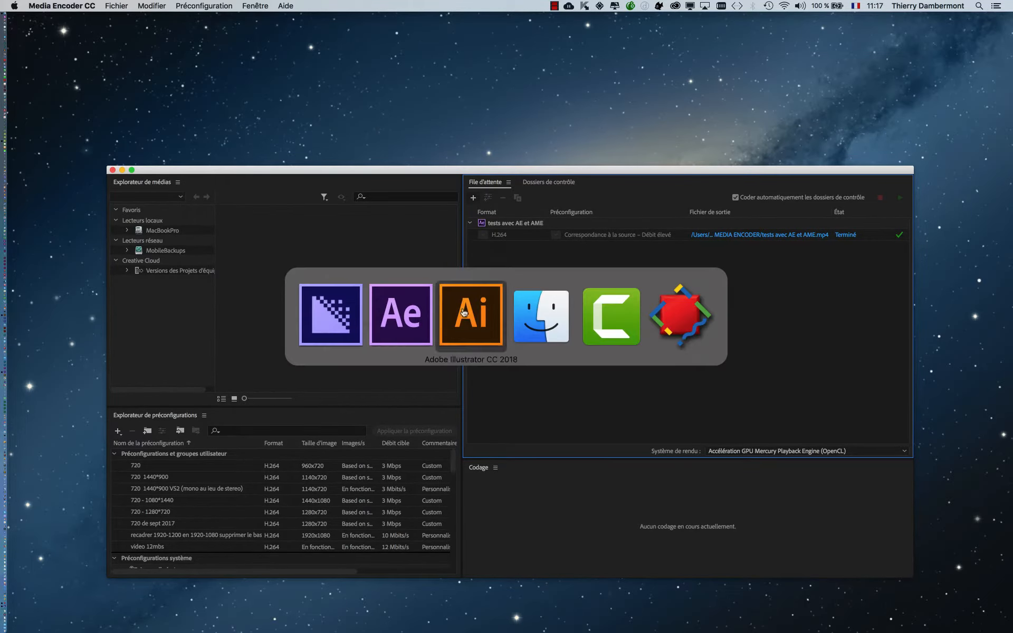
left_click(72, 5)
left_click(76, 19)
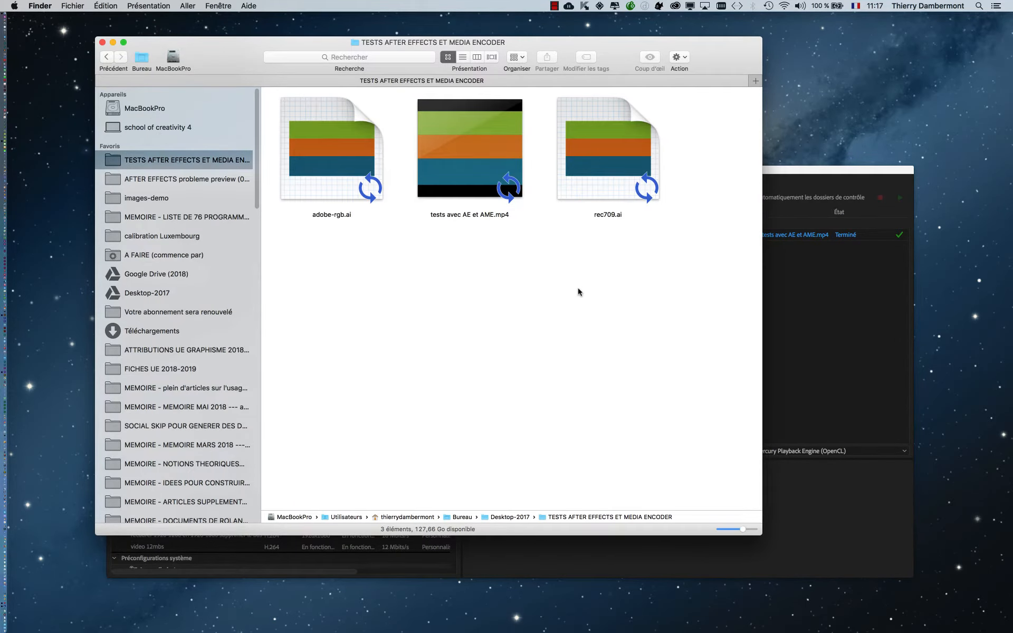
double_click(476, 178)
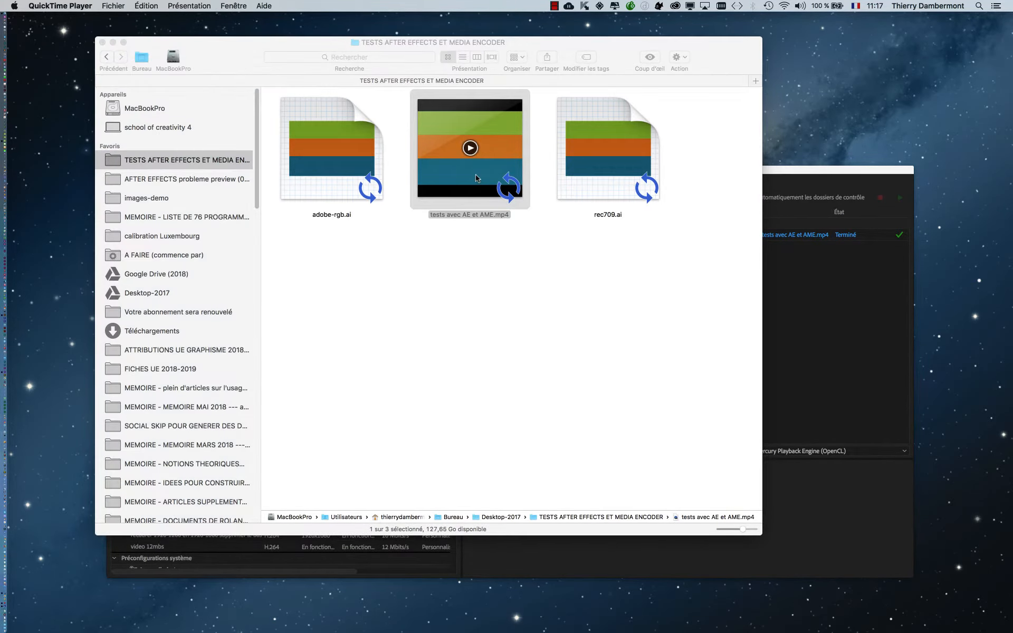
left_click_drag(196, 50, 761, 106)
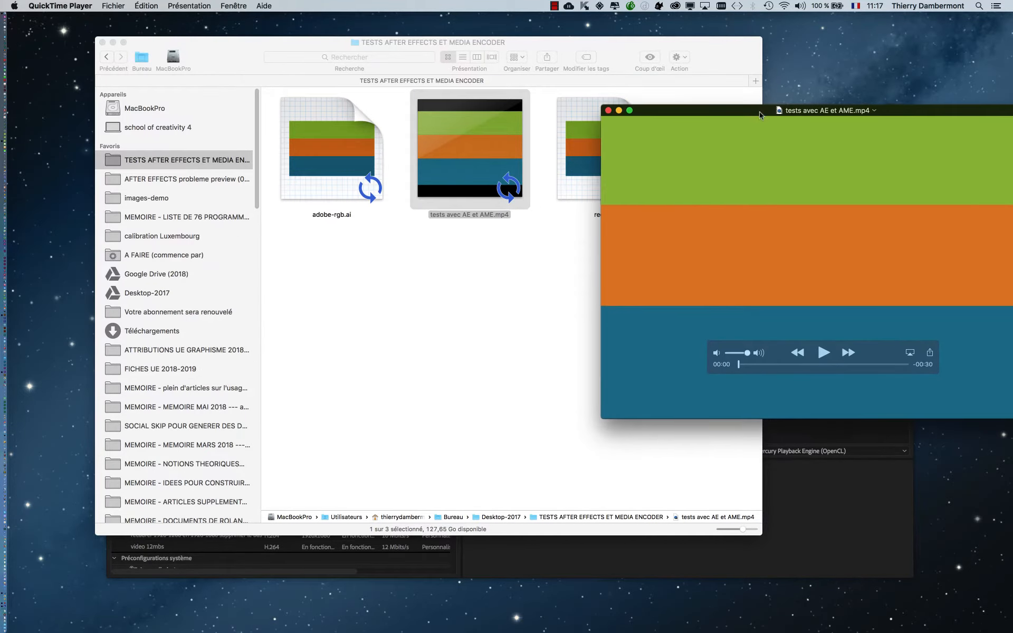
Step: Place the QuickTime window of "tests avec AE et AME_3.mp4" against Illustrator's moniteur.ai document and compare their colour bands
key("super+Tab")
key("super+Tab")
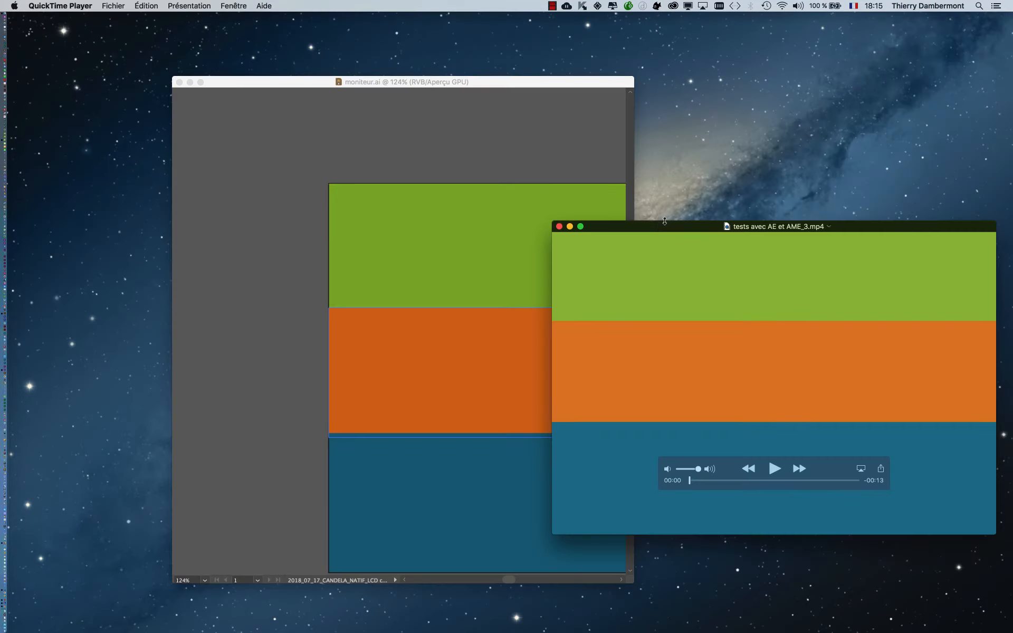
left_click_drag(618, 226, 645, 182)
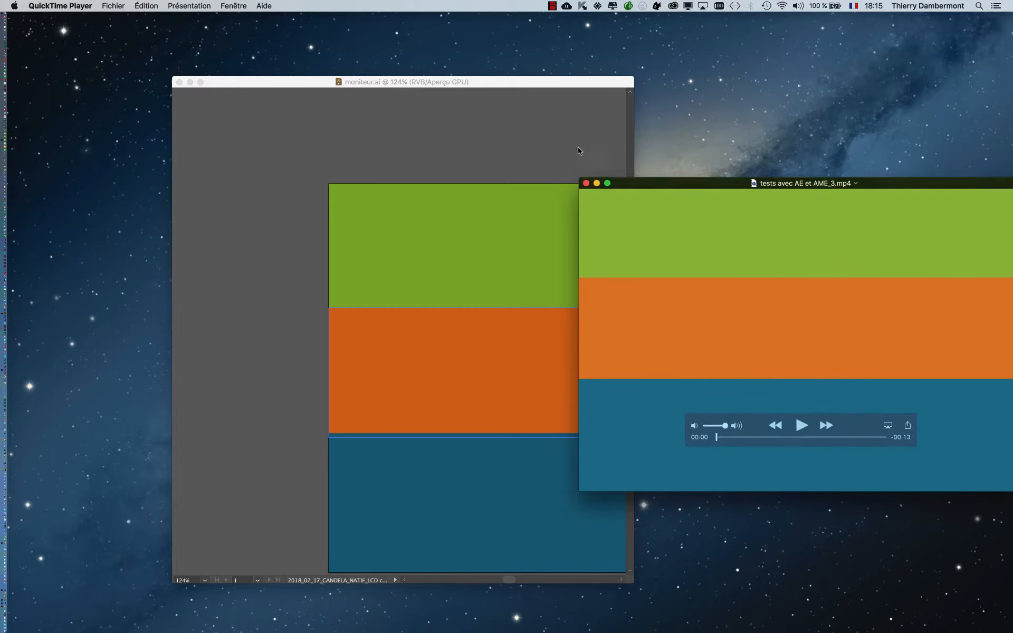
left_click(492, 94)
mouse_move(681, 184)
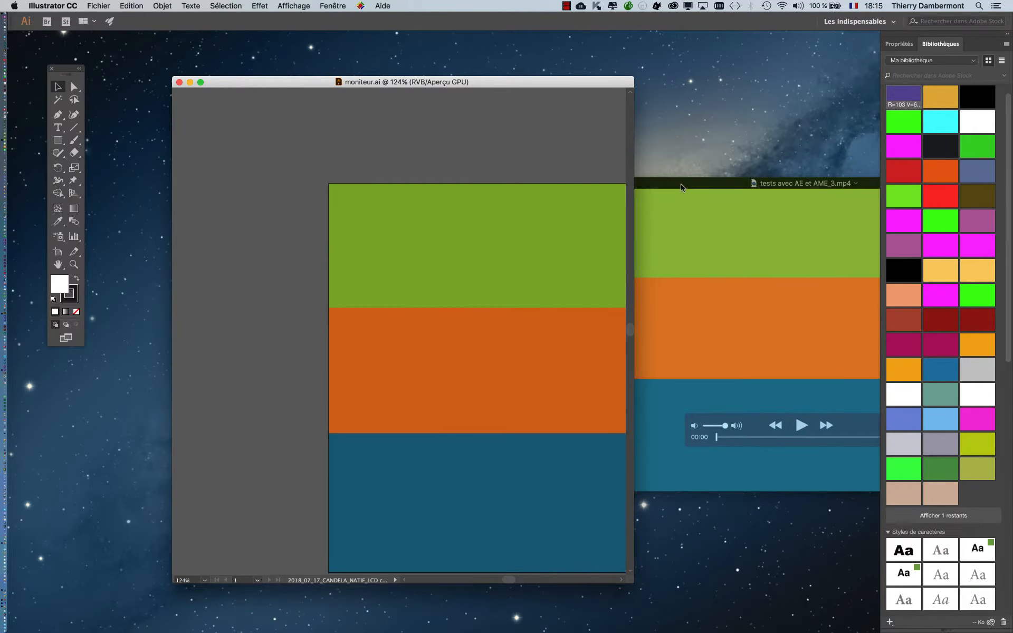
left_click_drag(680, 185, 691, 210)
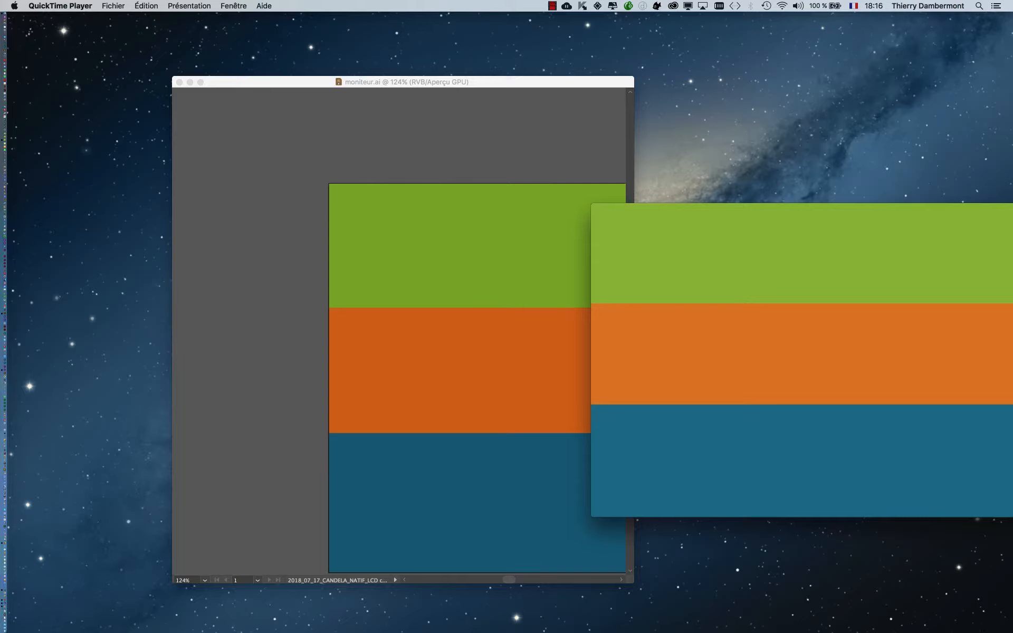
Step: Switch to the Finder and open "tests avec AE et AME_3.mp4" with VLC
key("super+Tab")
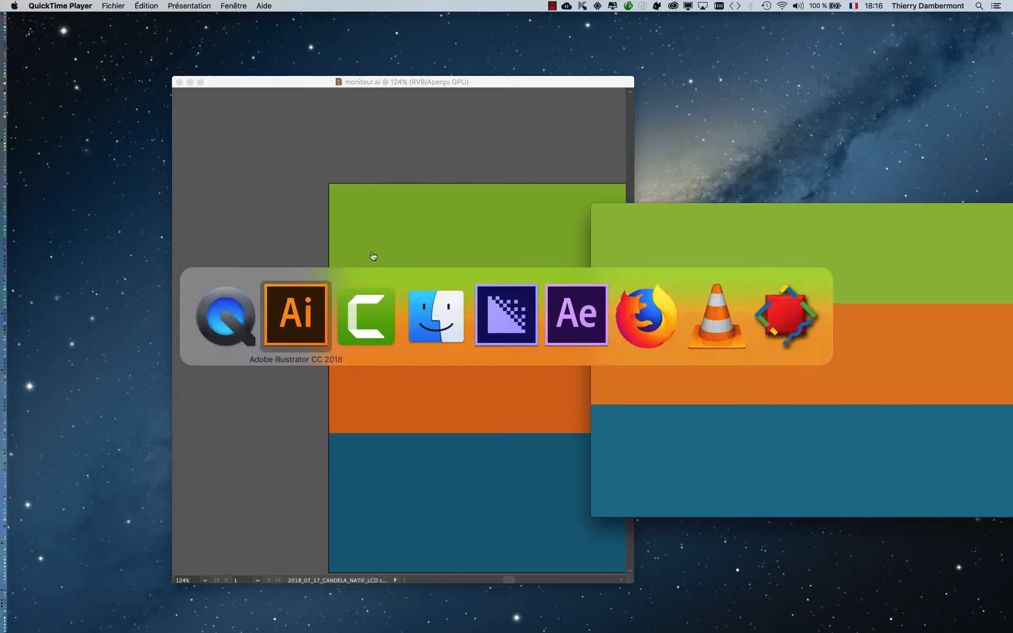
left_click(420, 333)
left_click(380, 176)
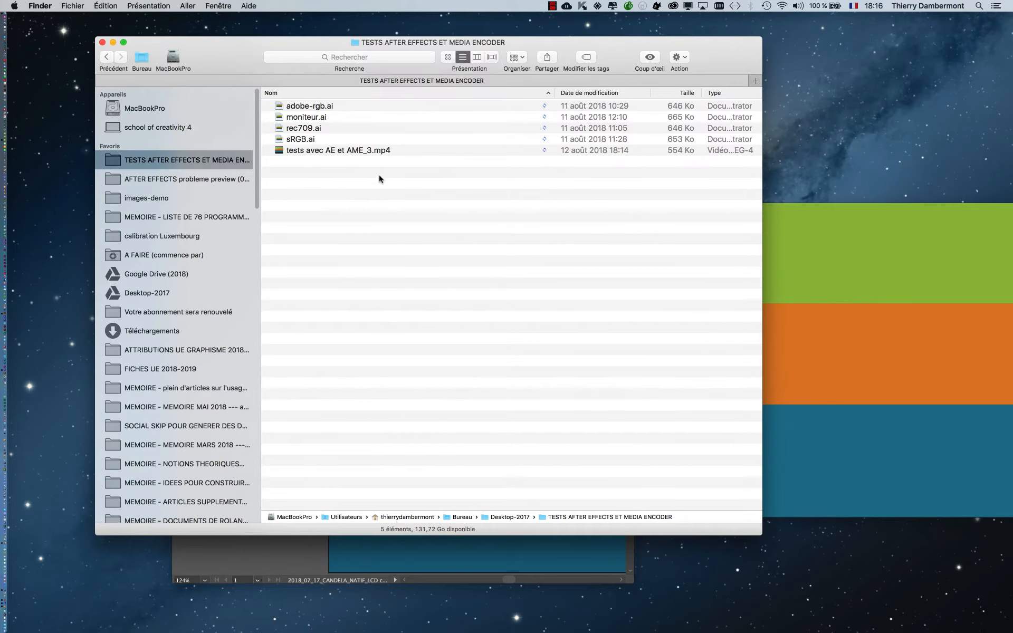
right_click(398, 153)
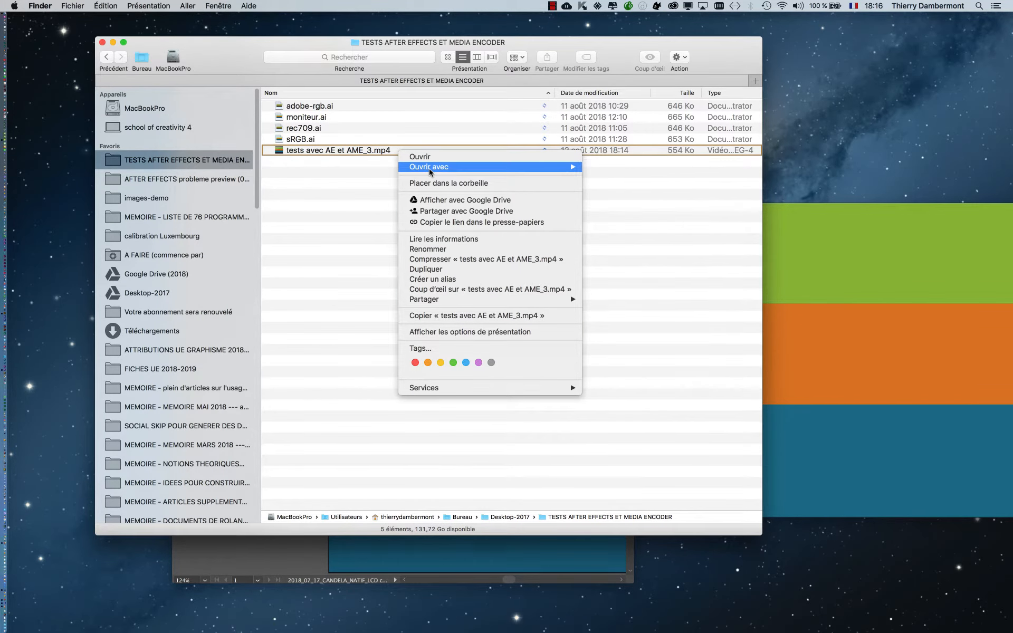
mouse_move(431, 170)
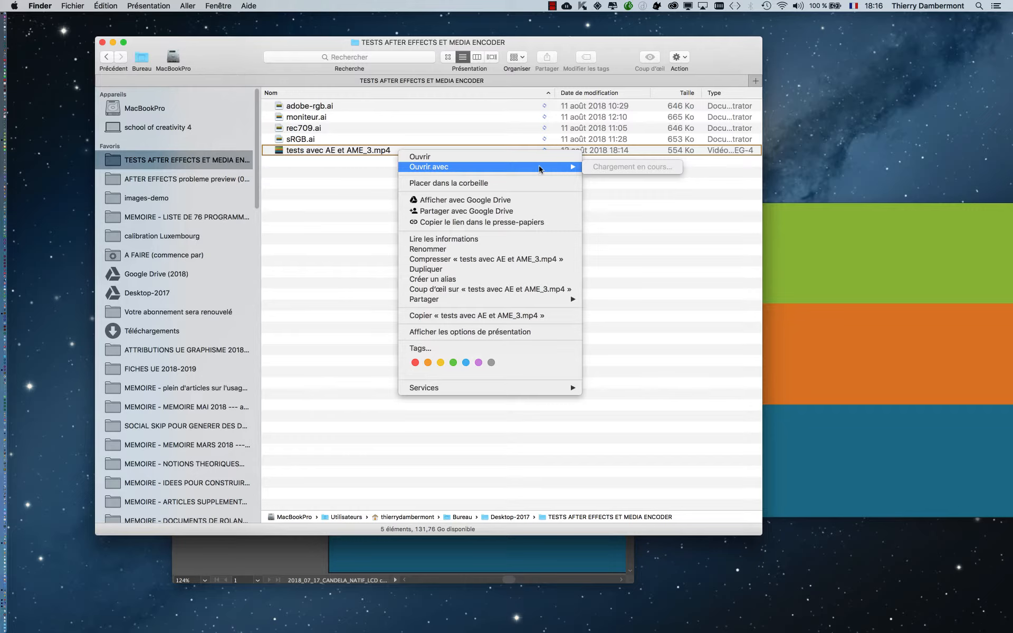
right_click(422, 148)
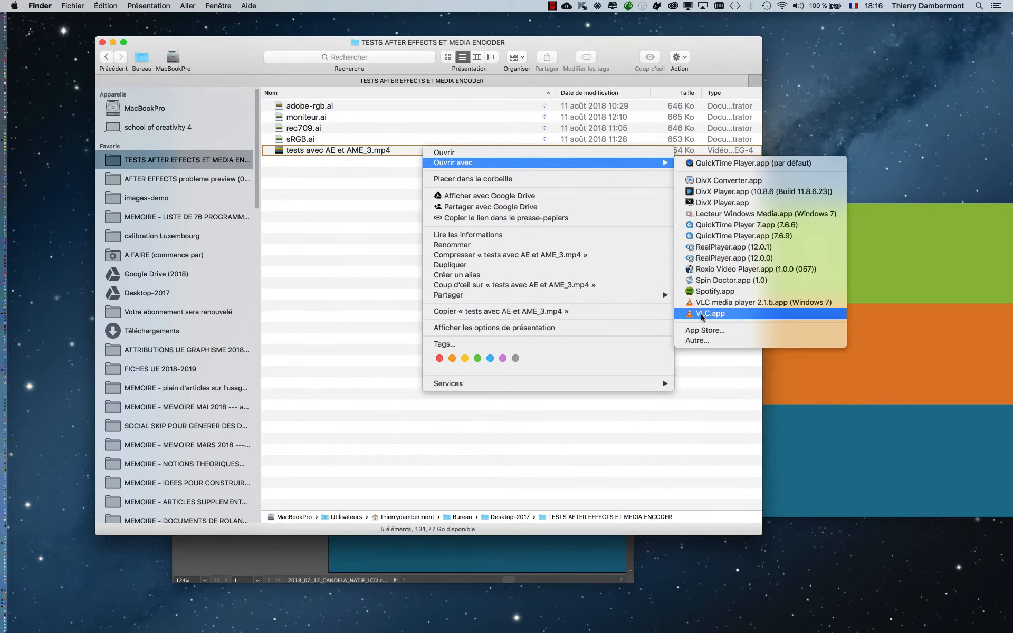
key("alt")
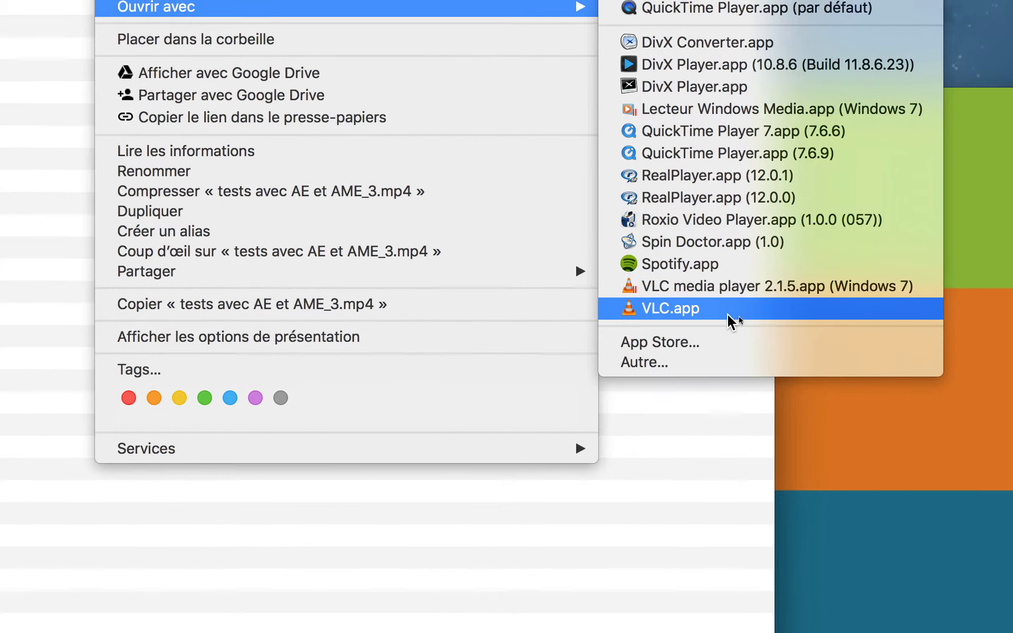
left_click(731, 313)
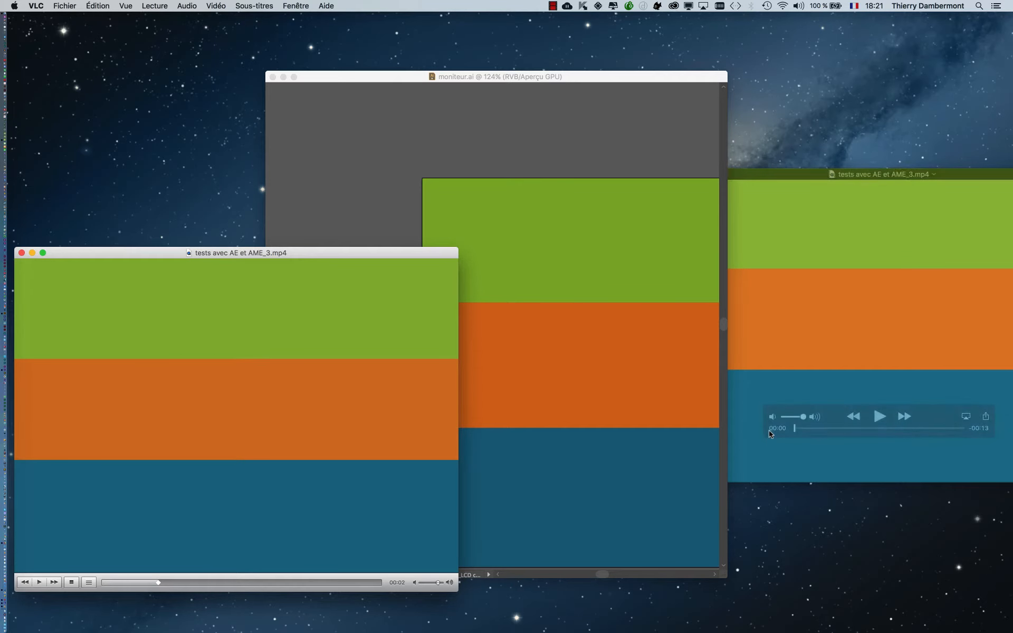
Step: Move the VLC video window against the moniteur.ai document and the QuickTime window to compare the green, orange and blue bands
left_click_drag(416, 254, 414, 163)
left_click_drag(865, 175, 871, 198)
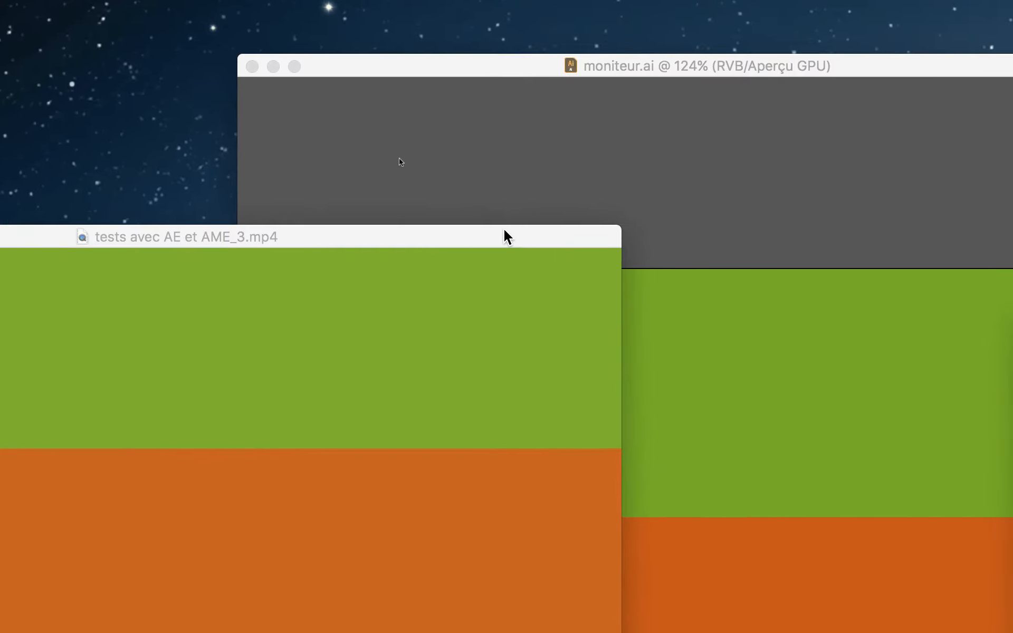
left_click_drag(505, 232, 680, 254)
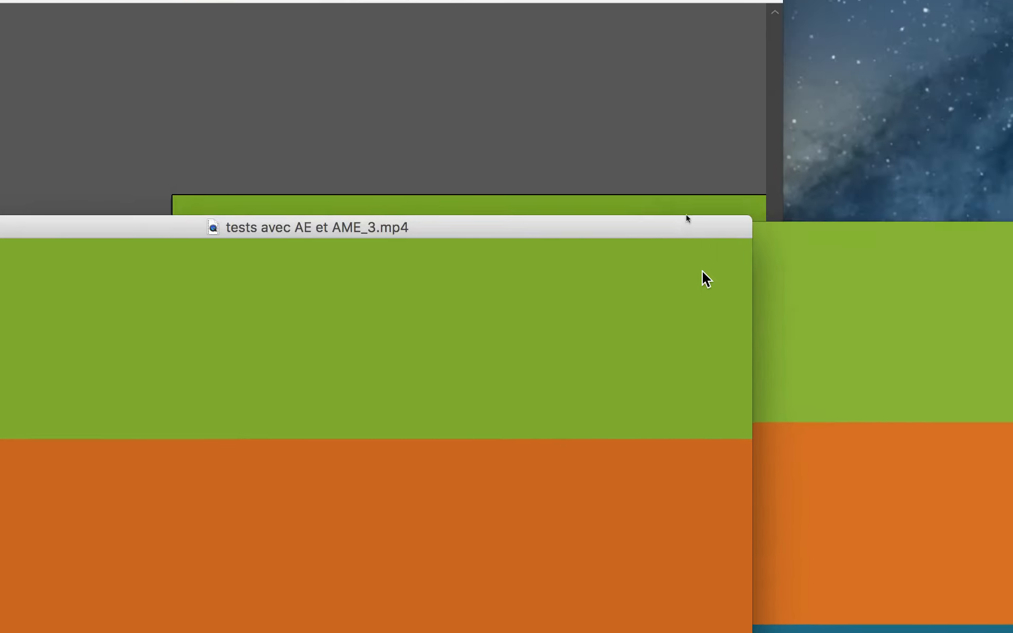
left_click_drag(697, 254, 529, 243)
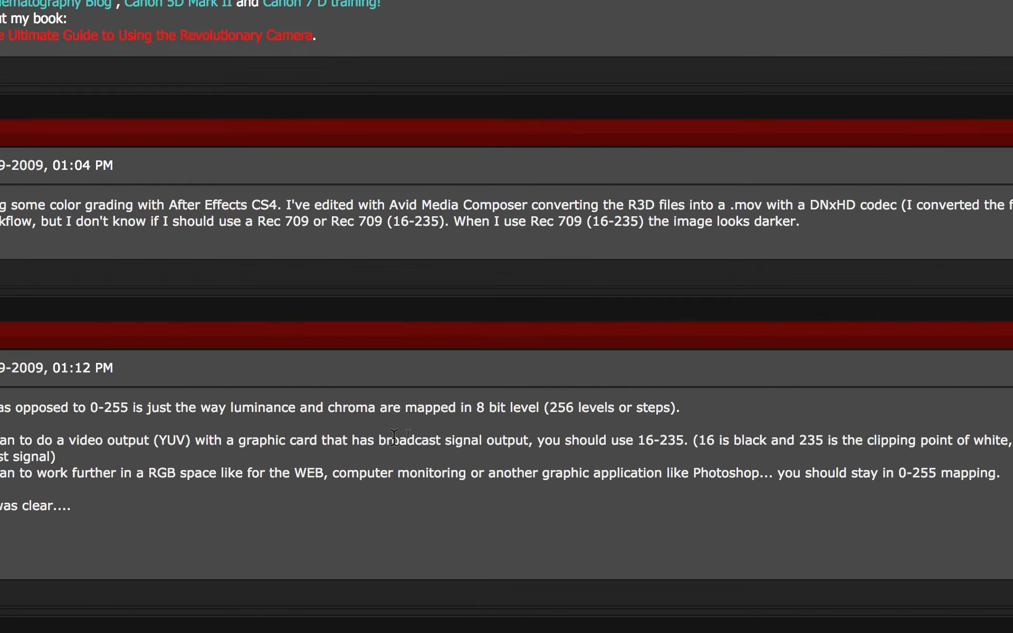
Step: Highlight the passages on broadcast signal output, 16-235 levels and their limits in the forum reply about Rec 709 mapping
left_click_drag(390, 438, 543, 440)
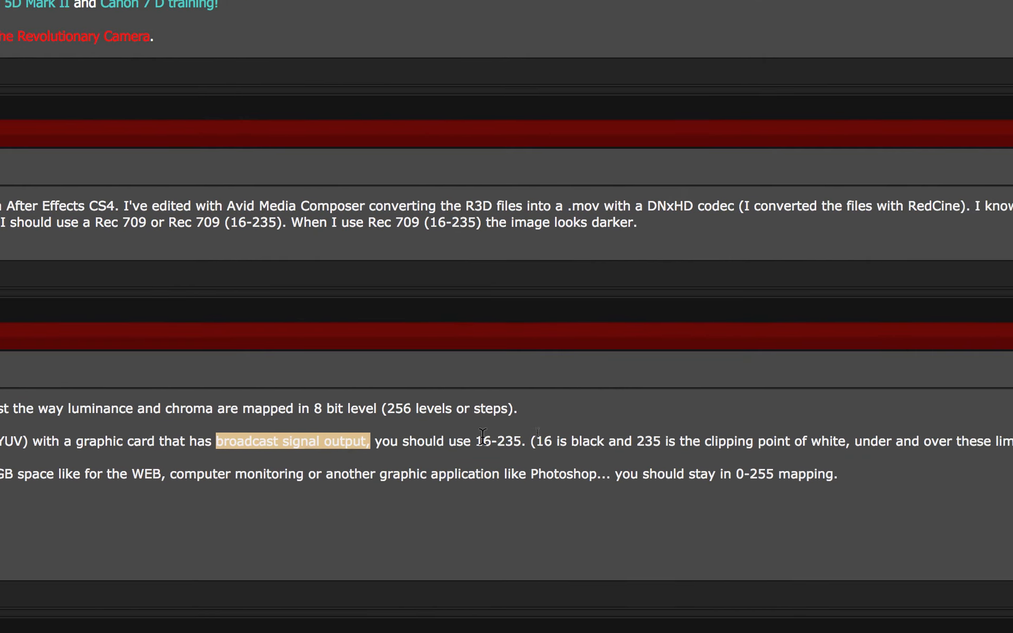
left_click_drag(477, 437, 410, 437)
left_click_drag(604, 439, 621, 439)
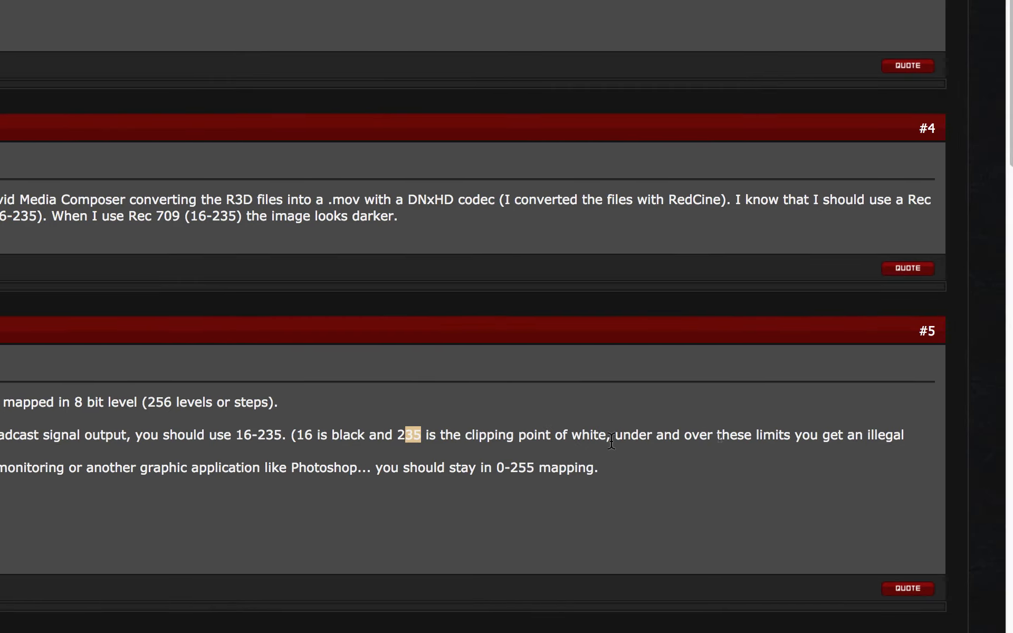
left_click_drag(664, 439, 708, 440)
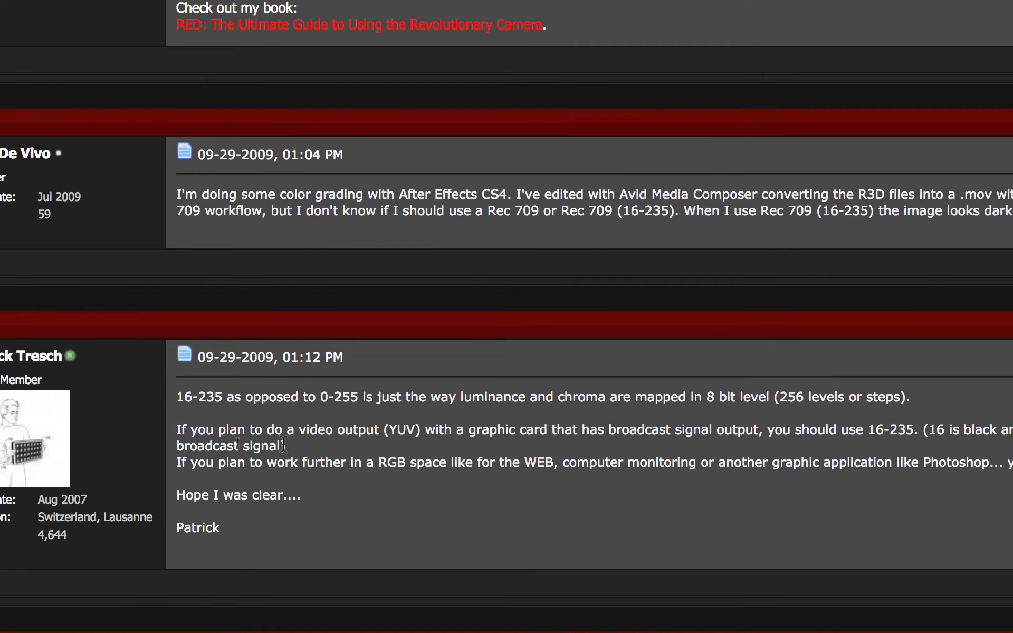
left_click_drag(208, 453, 136, 453)
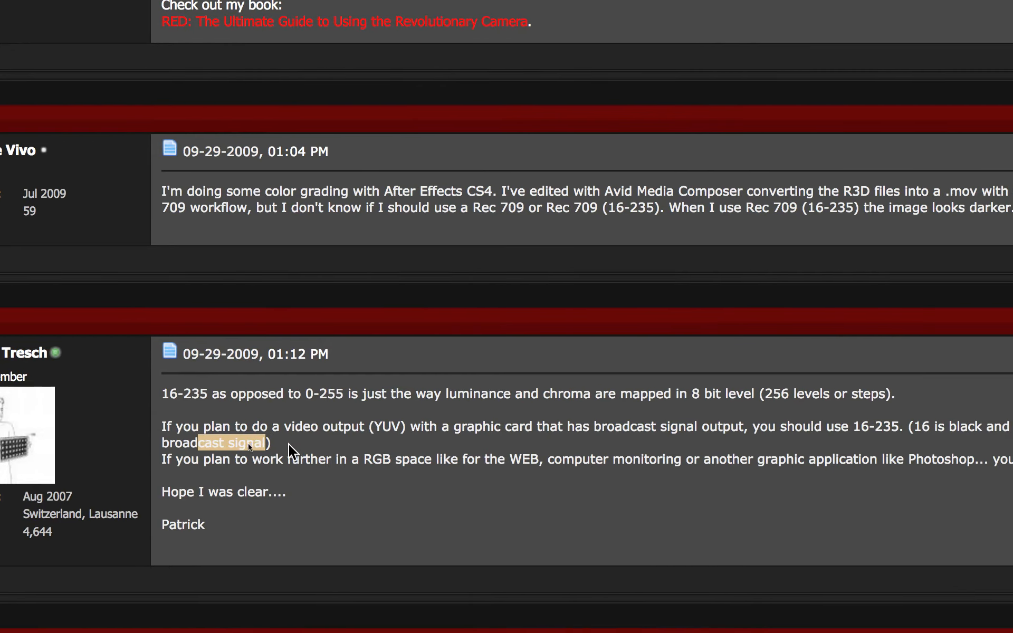